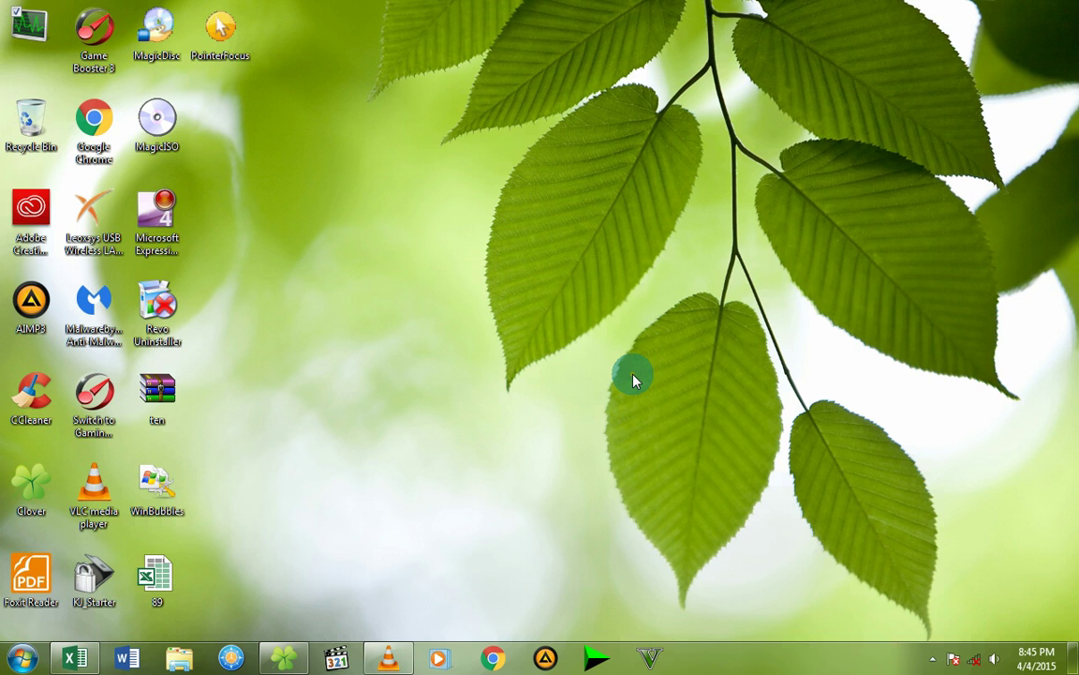
Step: Open Personalization from the desktop's right-click menu
right_click(415, 216)
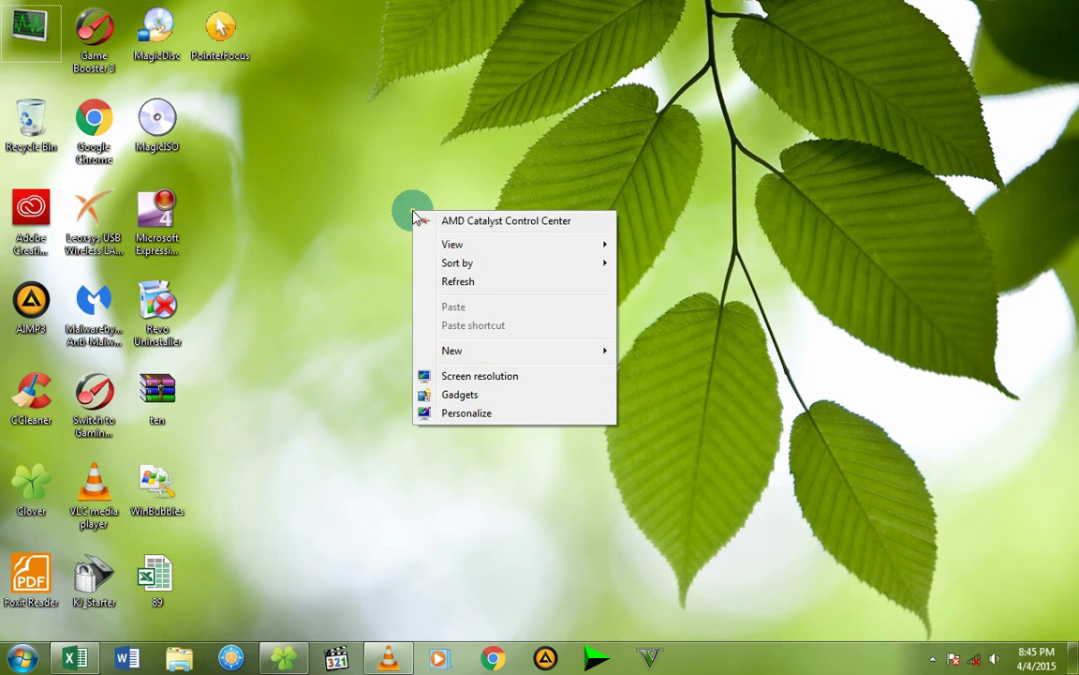
left_click(459, 413)
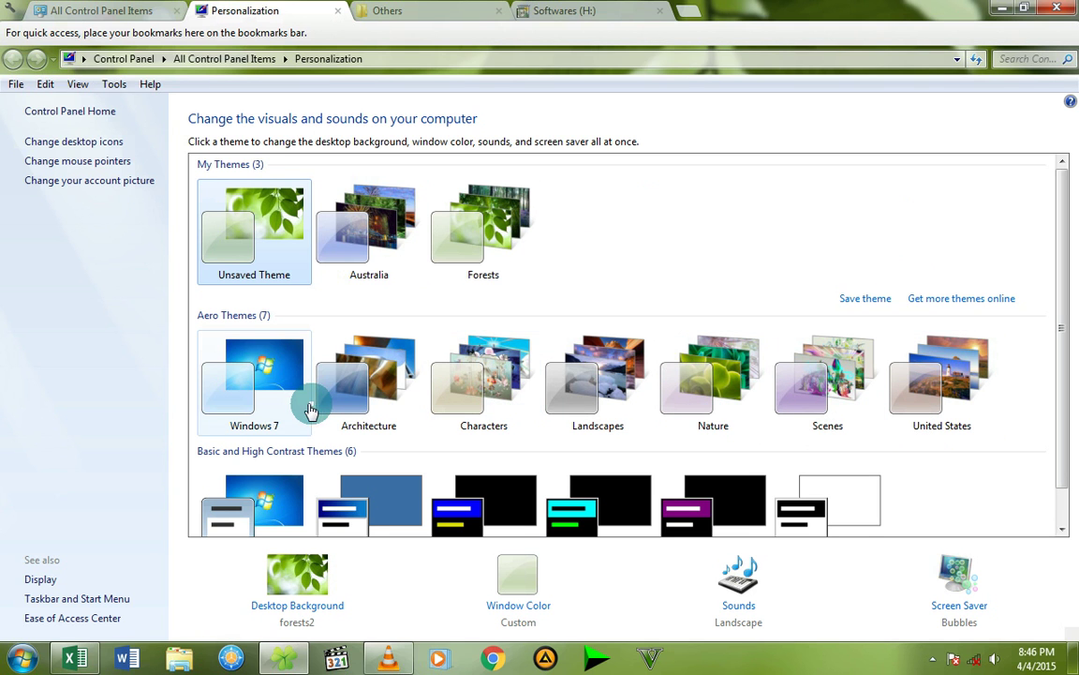
scroll(292, 412, "down", 1)
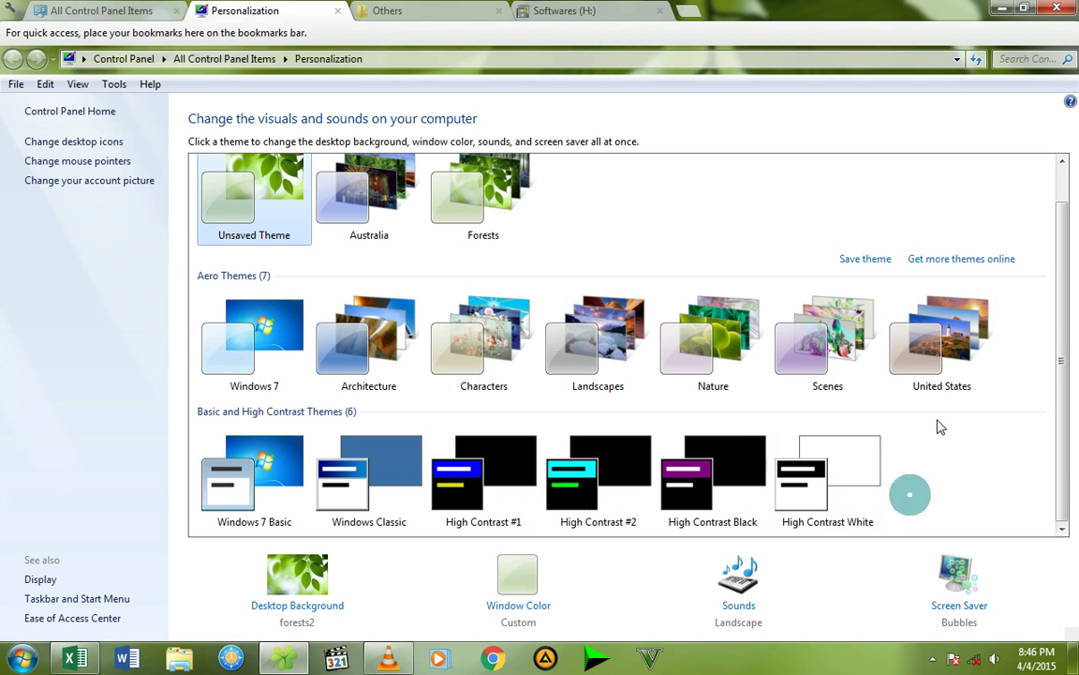
scroll(815, 309, "up", 1)
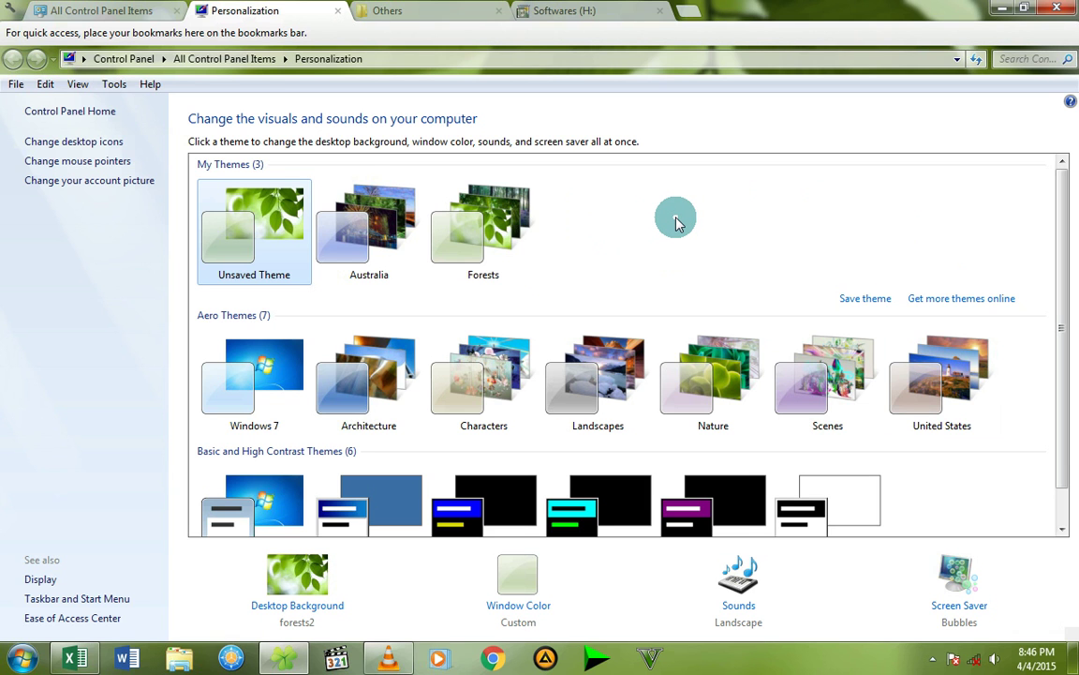
Step: Search the Start menu for C:\windows\glo and open the Globalization folder
left_click(25, 658)
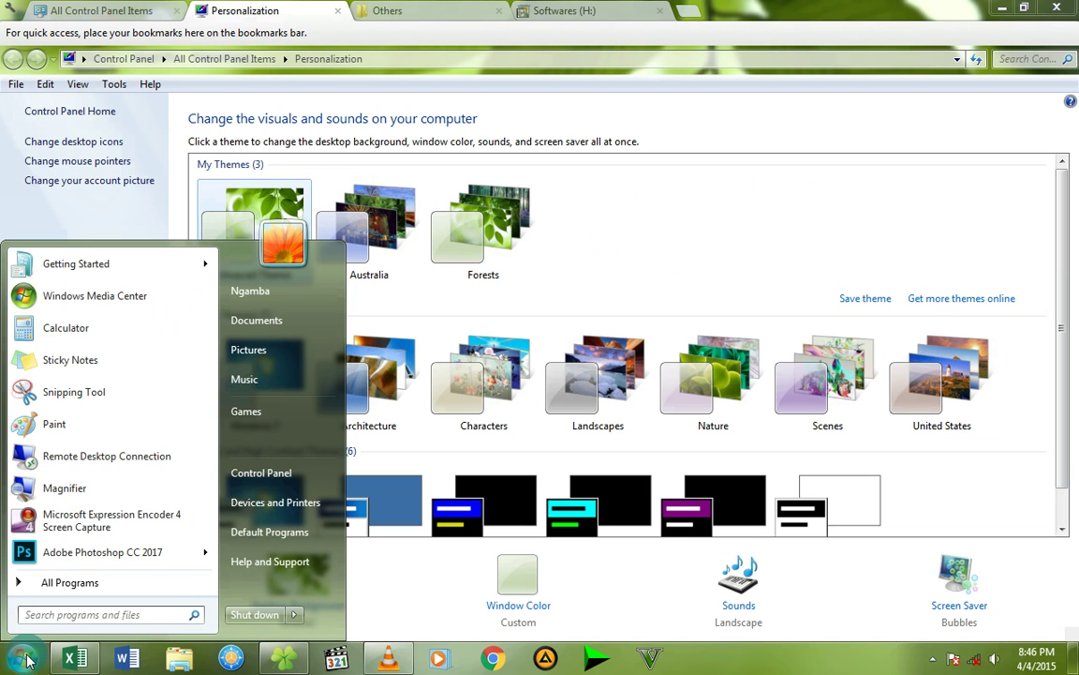
type("C")
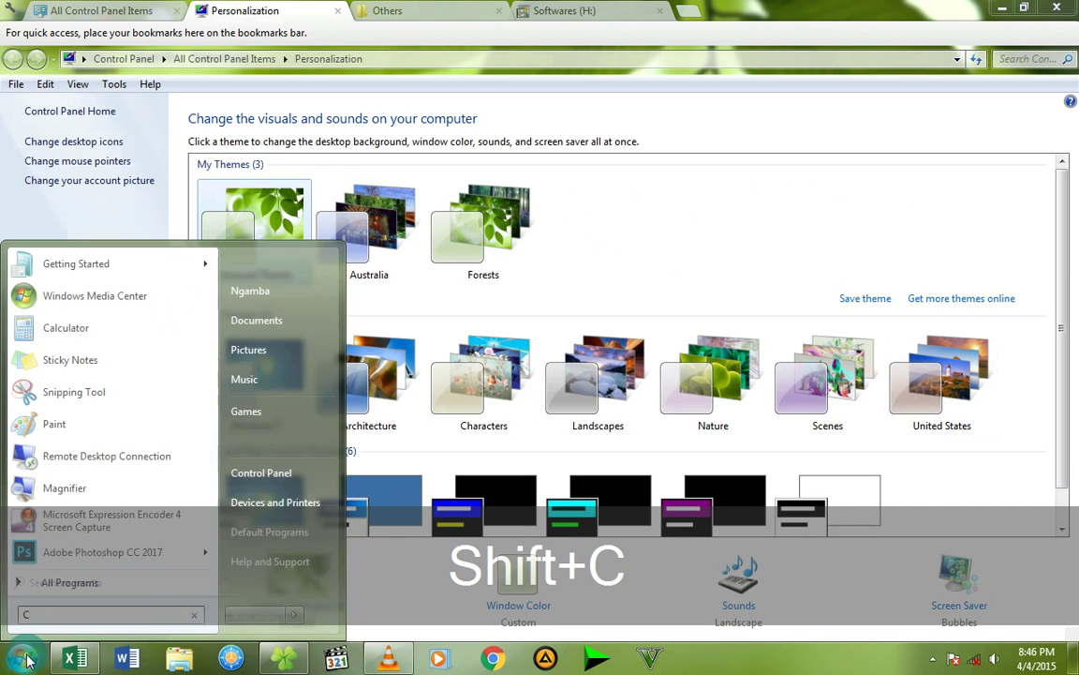
type(":\\")
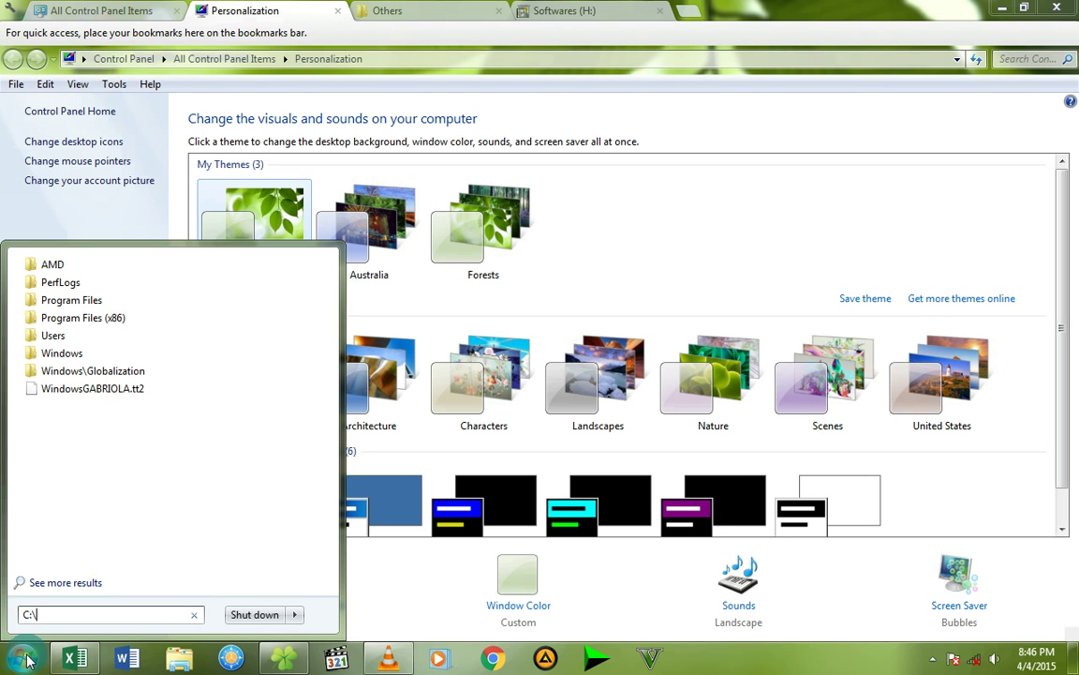
type("windows")
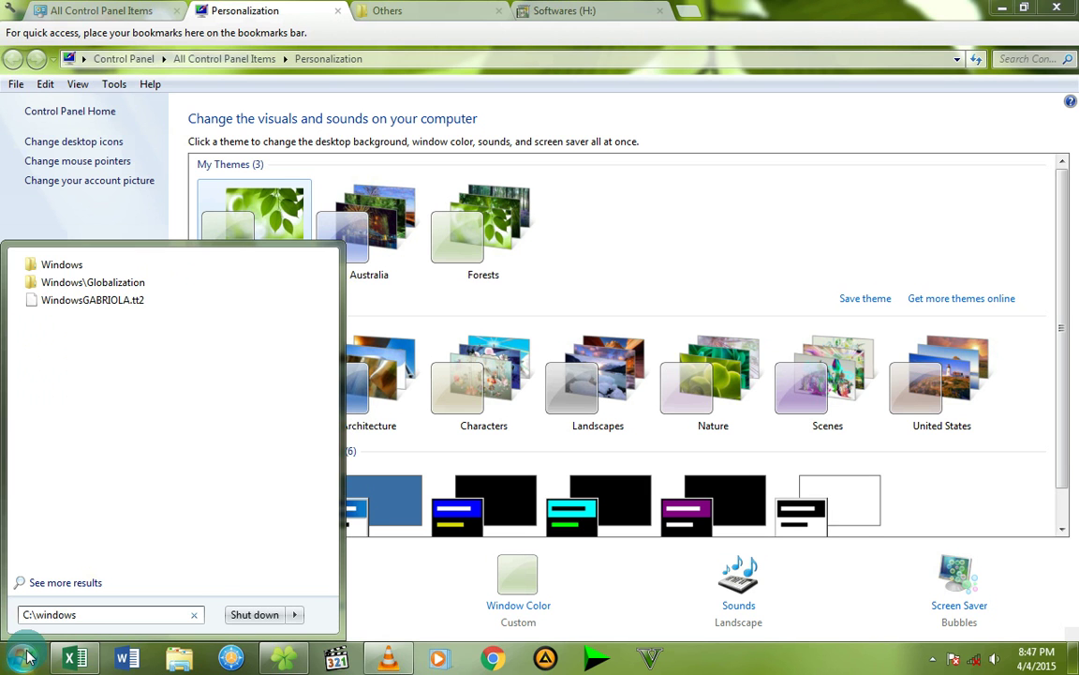
type("\\")
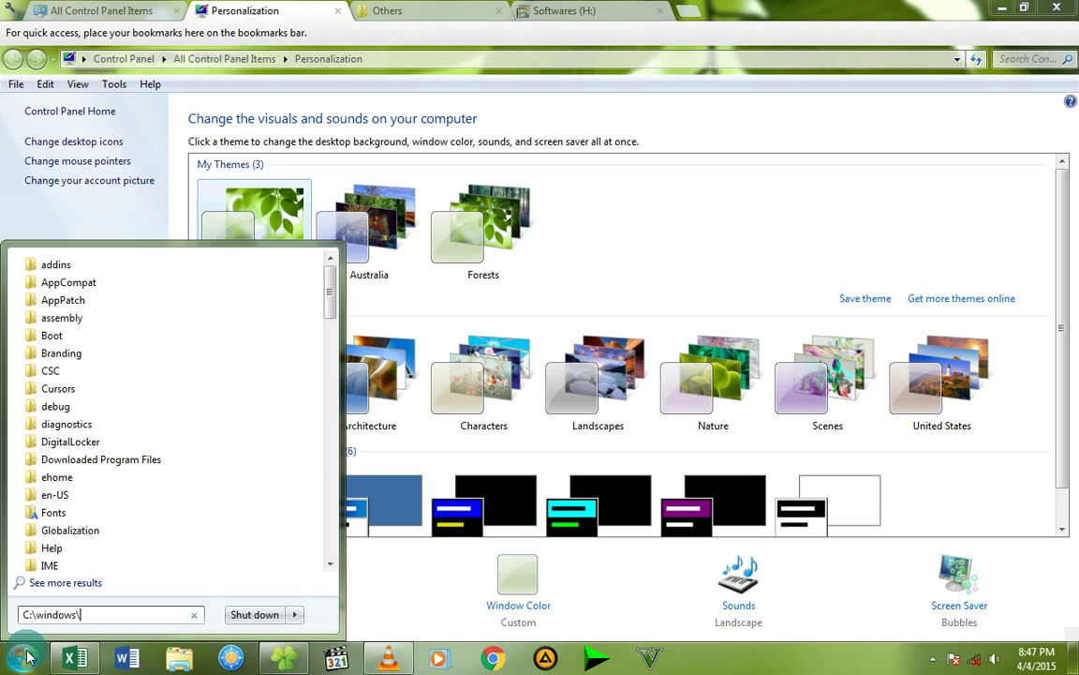
type("glo")
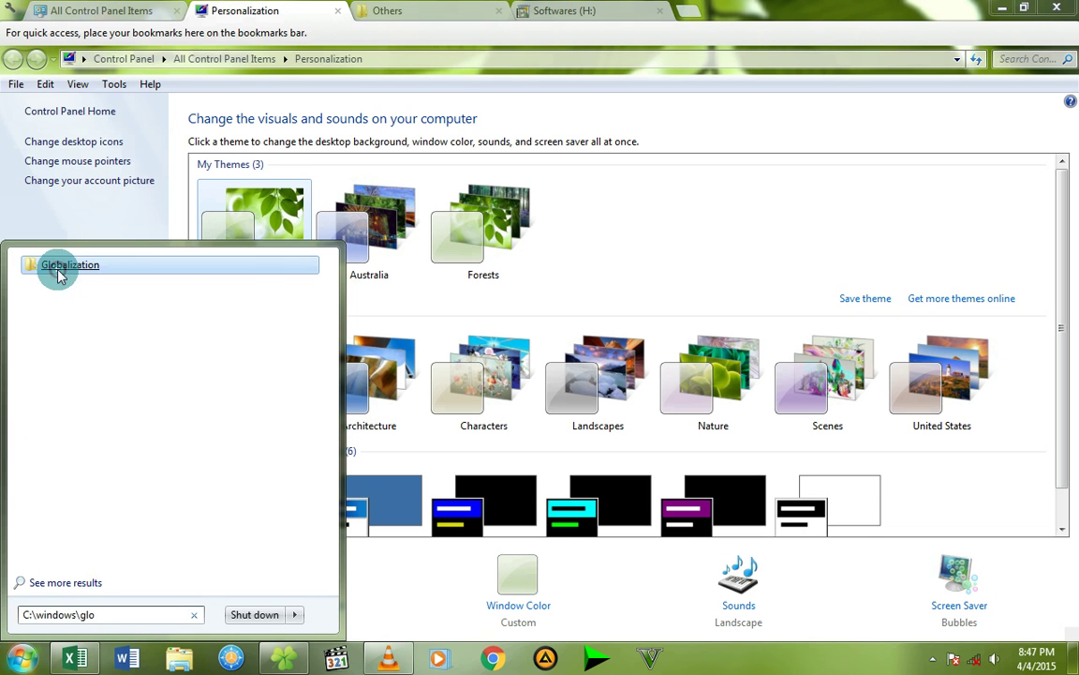
left_click(59, 272)
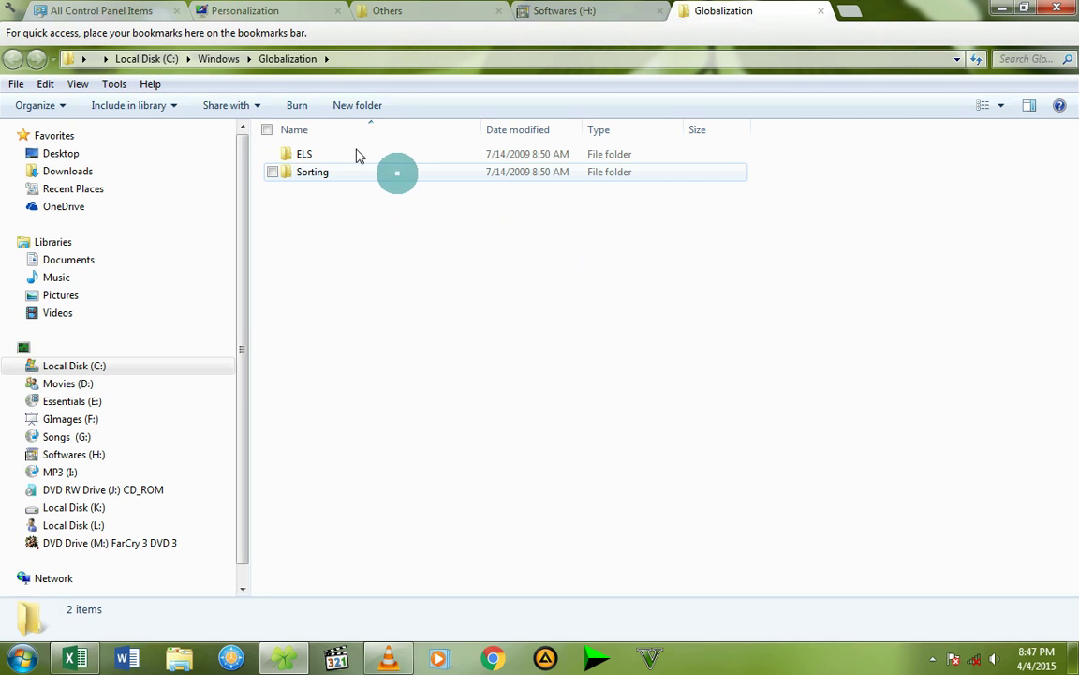
left_click(337, 59)
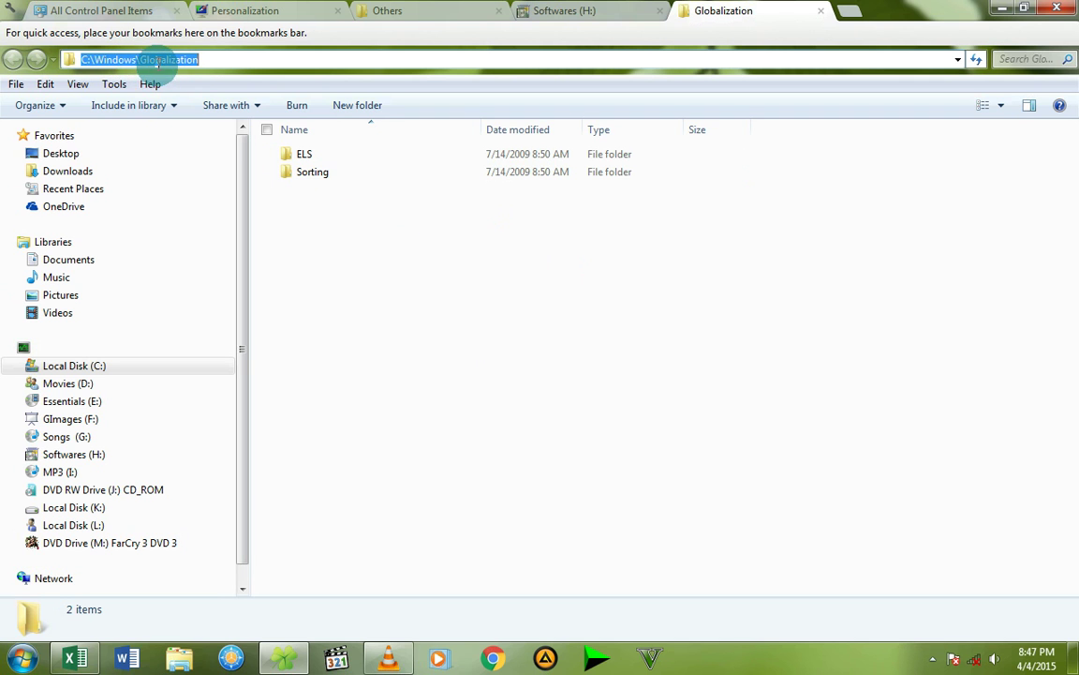
left_click(203, 61)
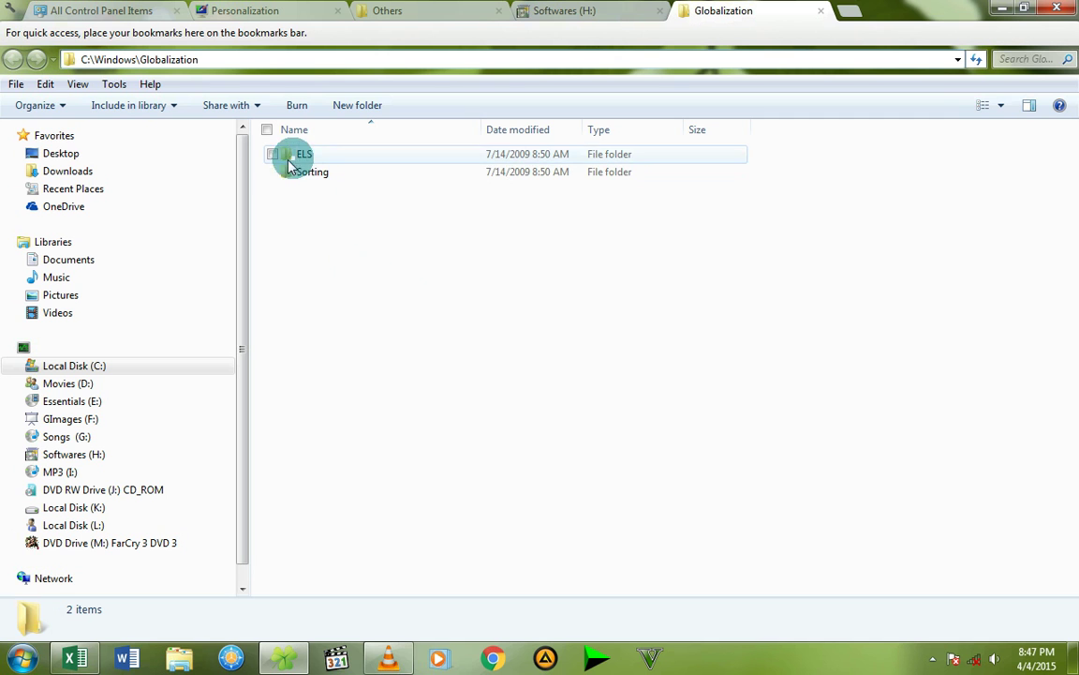
mouse_move(286, 184)
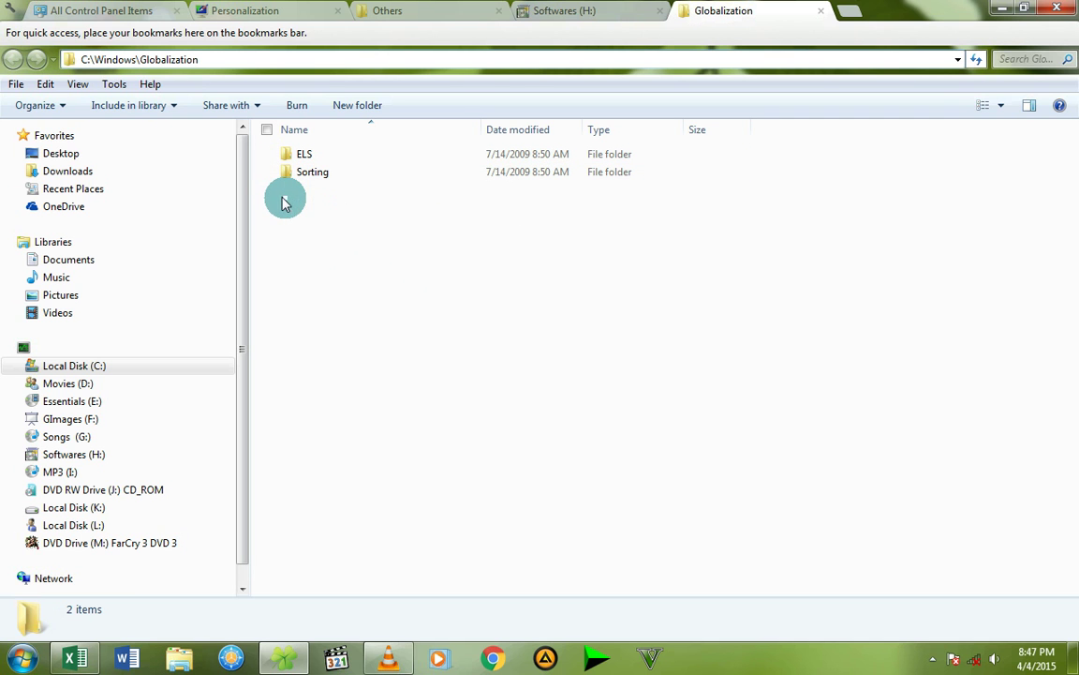
Step: In Folder Options, show hidden files and stop hiding protected operating system files, then apply
left_click(112, 86)
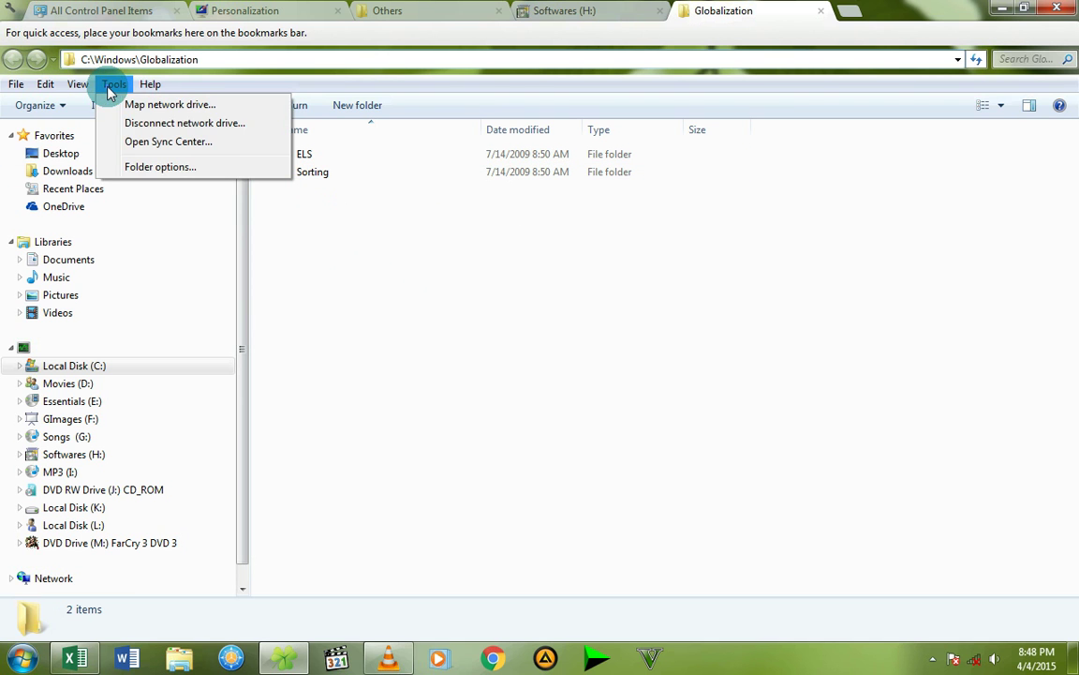
left_click(137, 167)
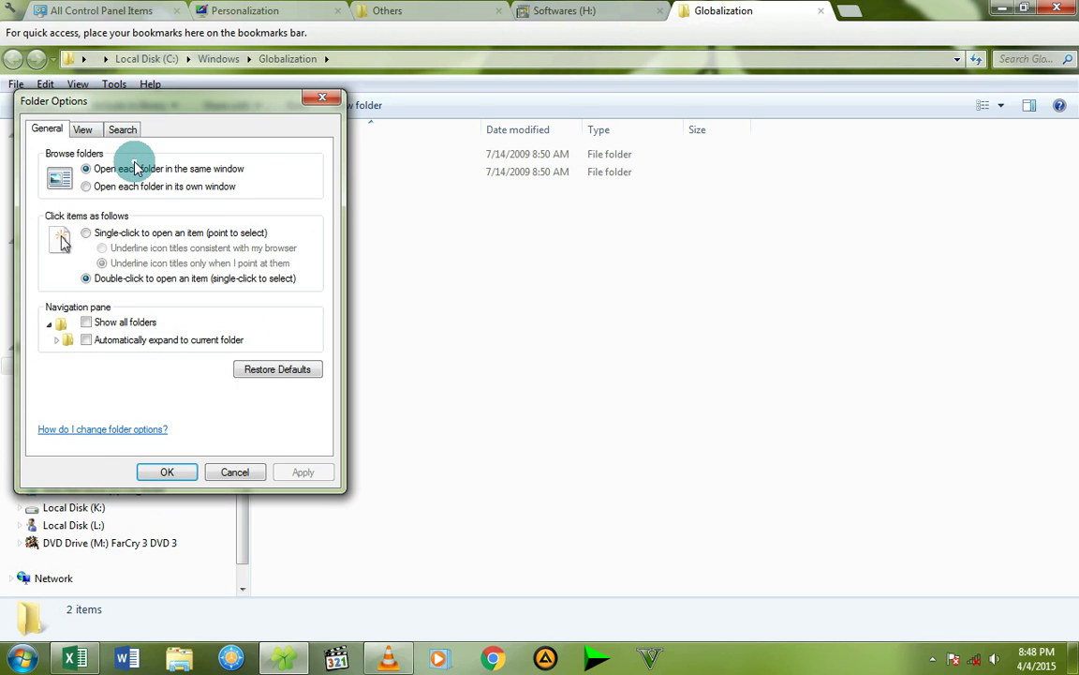
left_click(91, 131)
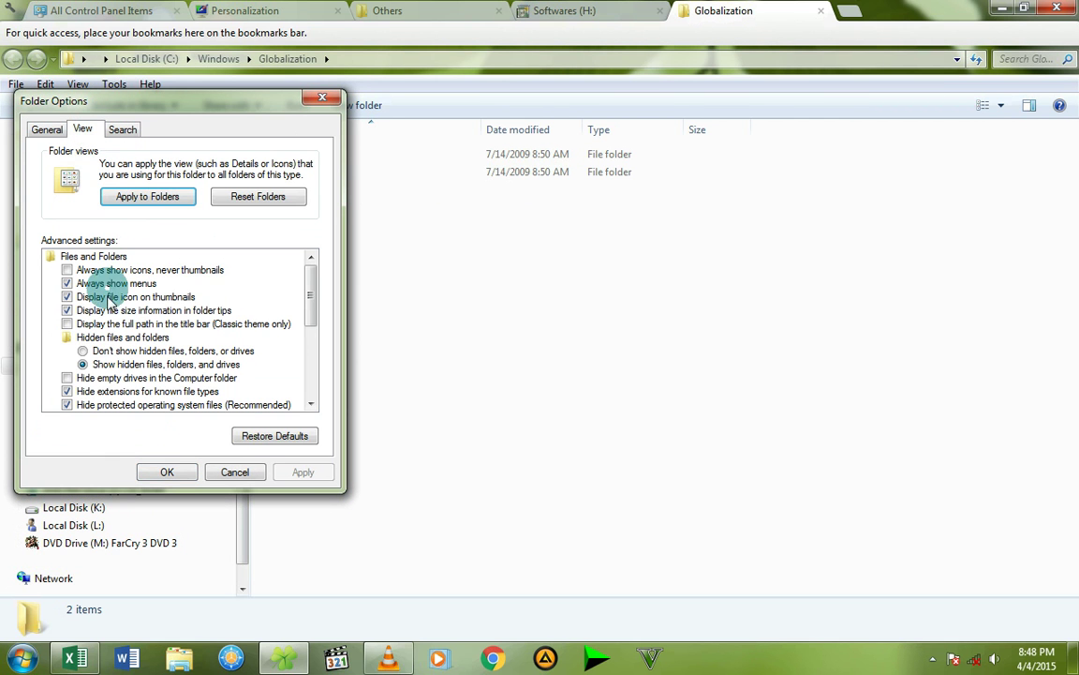
left_click(83, 365)
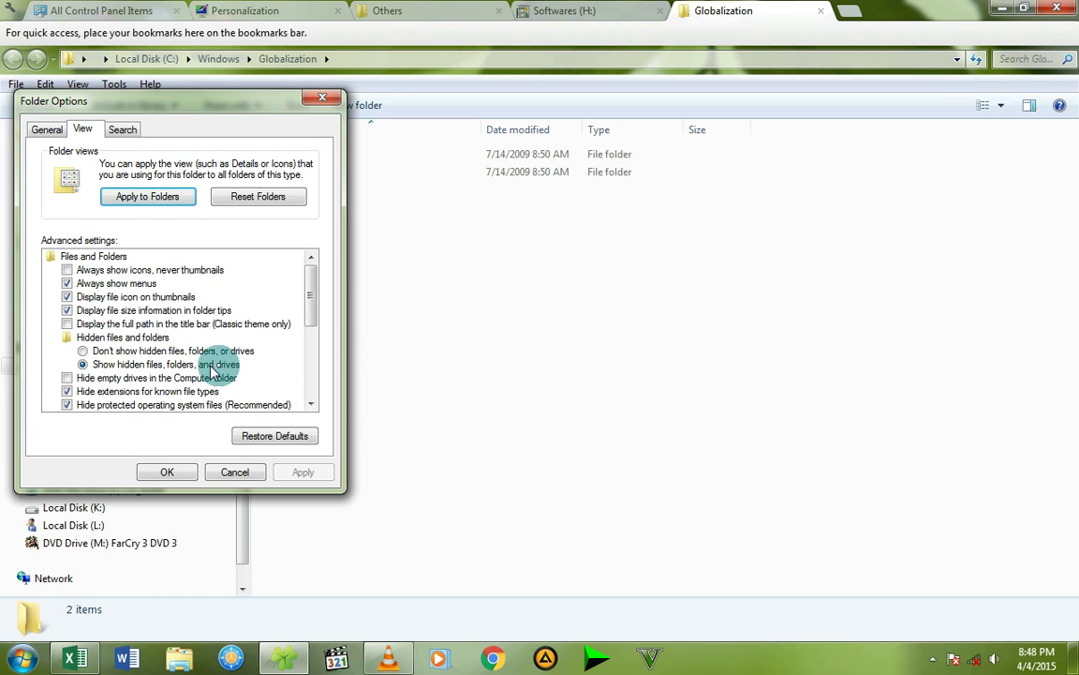
left_click(82, 350)
left_click(83, 364)
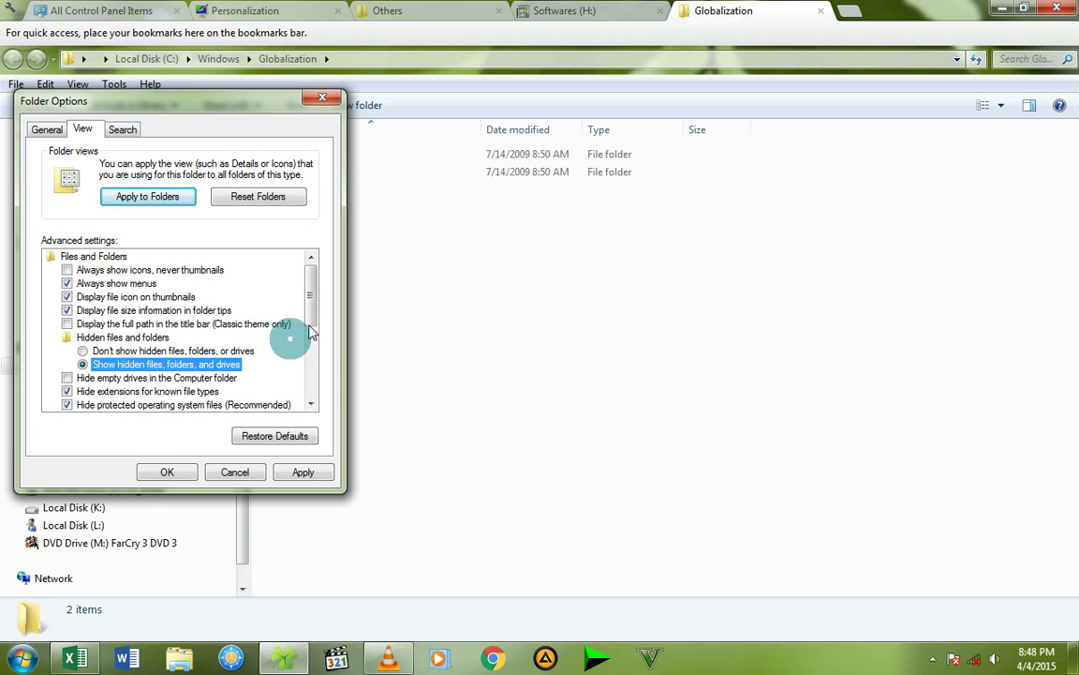
left_click_drag(308, 307, 314, 343)
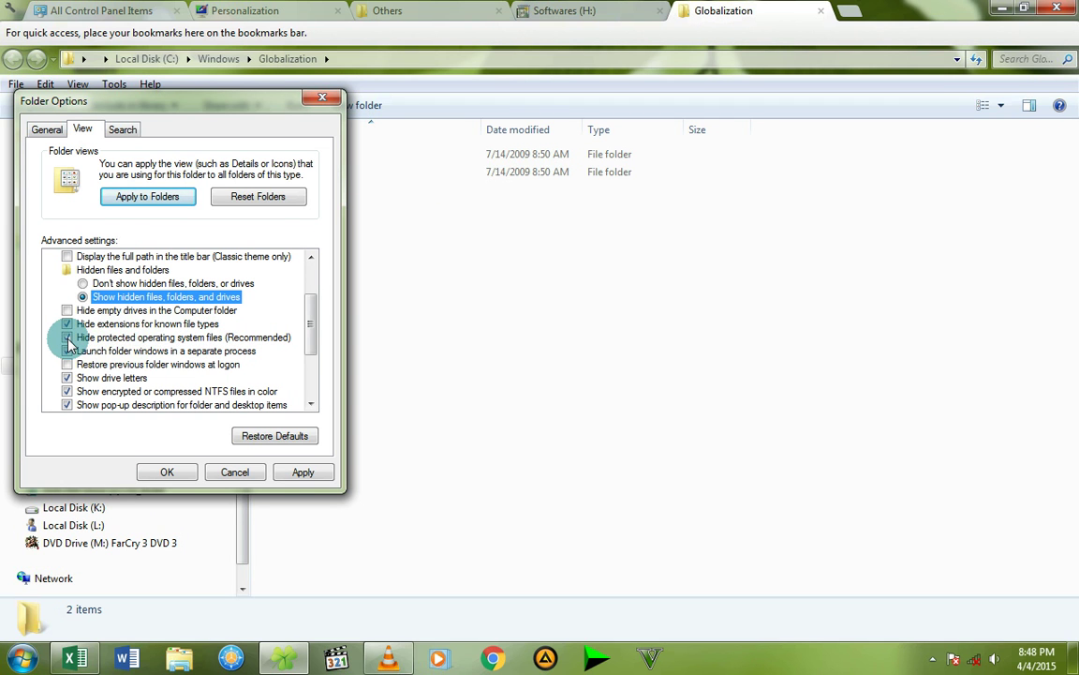
left_click(68, 338)
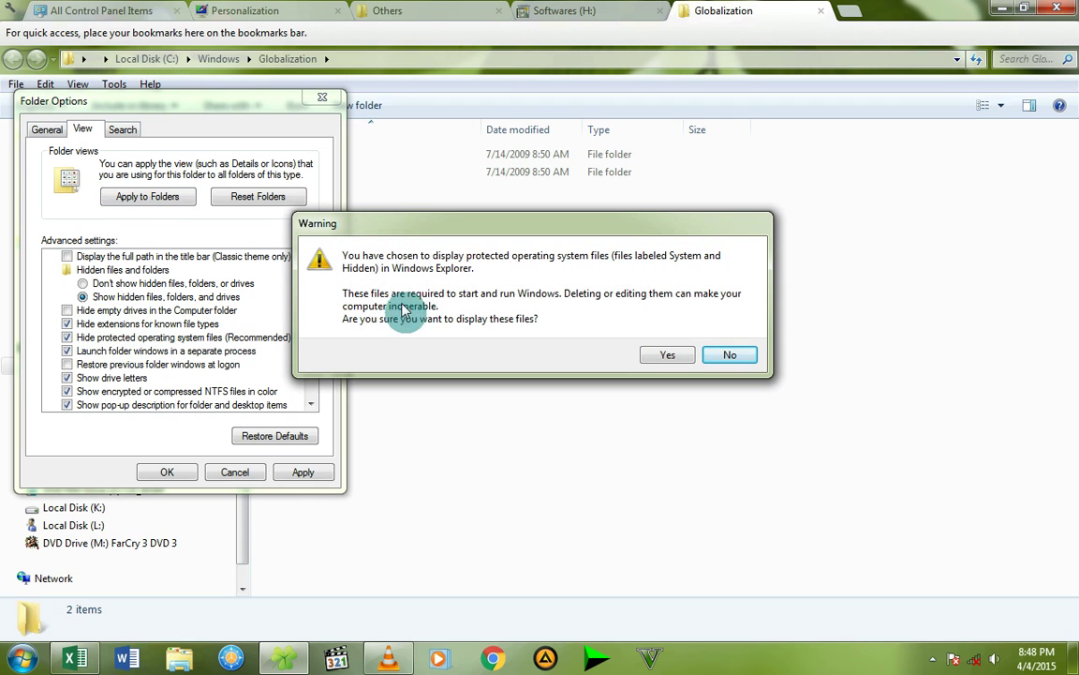
left_click(668, 356)
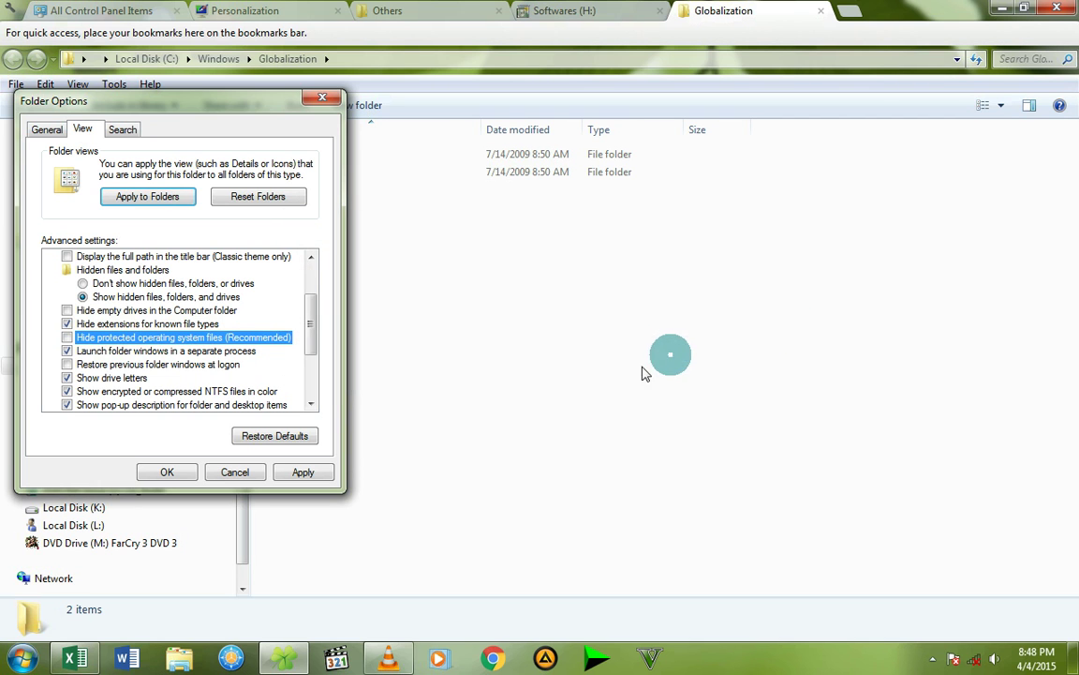
left_click(300, 474)
left_click(165, 474)
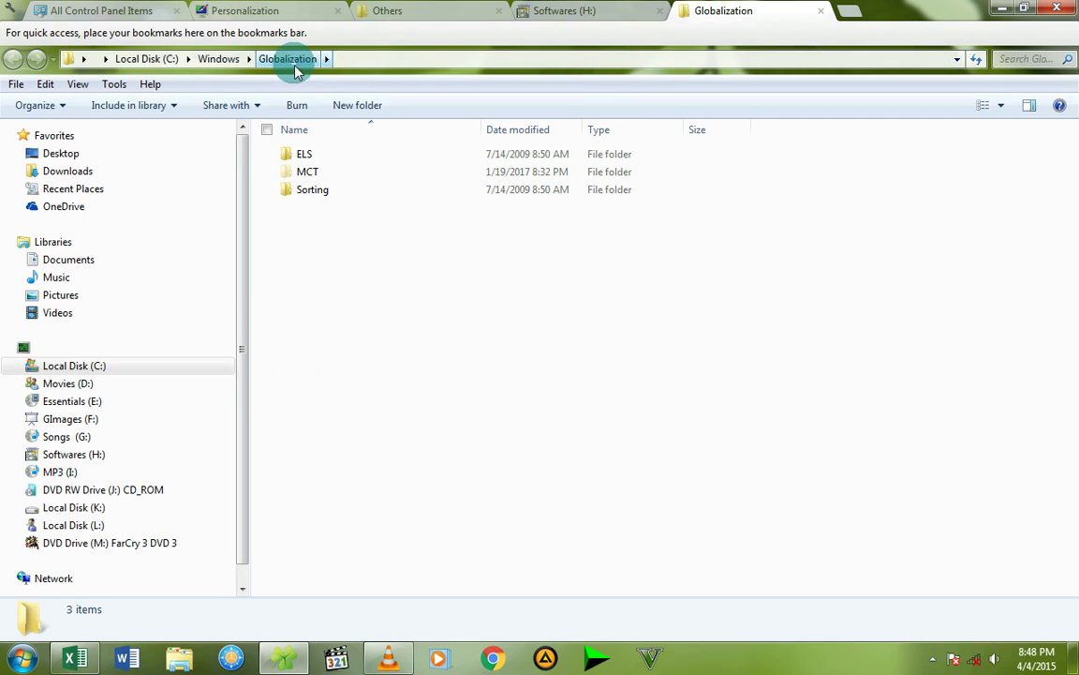
Step: Open the MCT folder and look over the MCT-AU, CA, GB, US and ZA folders
mouse_move(304, 178)
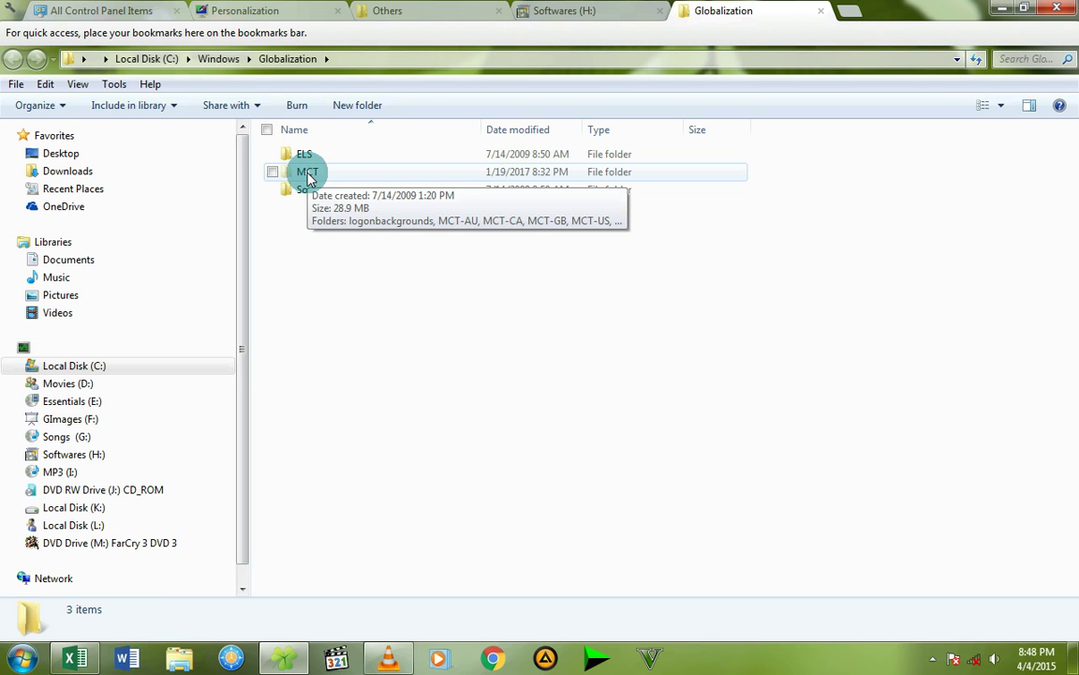
double_click(309, 178)
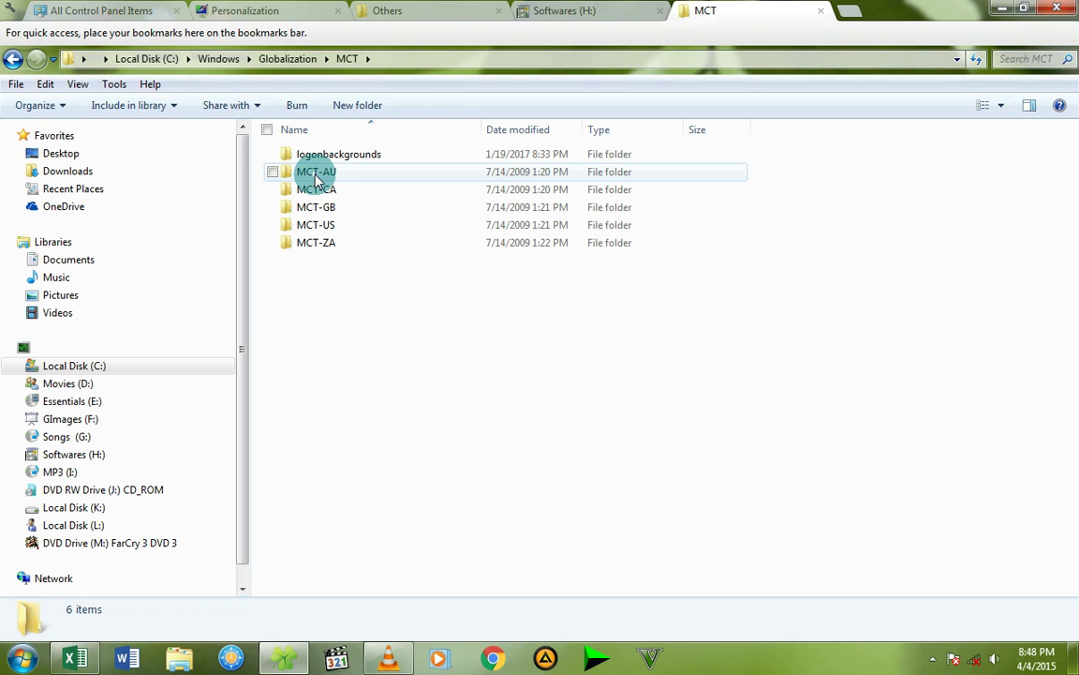
left_click(316, 176)
left_click(328, 189)
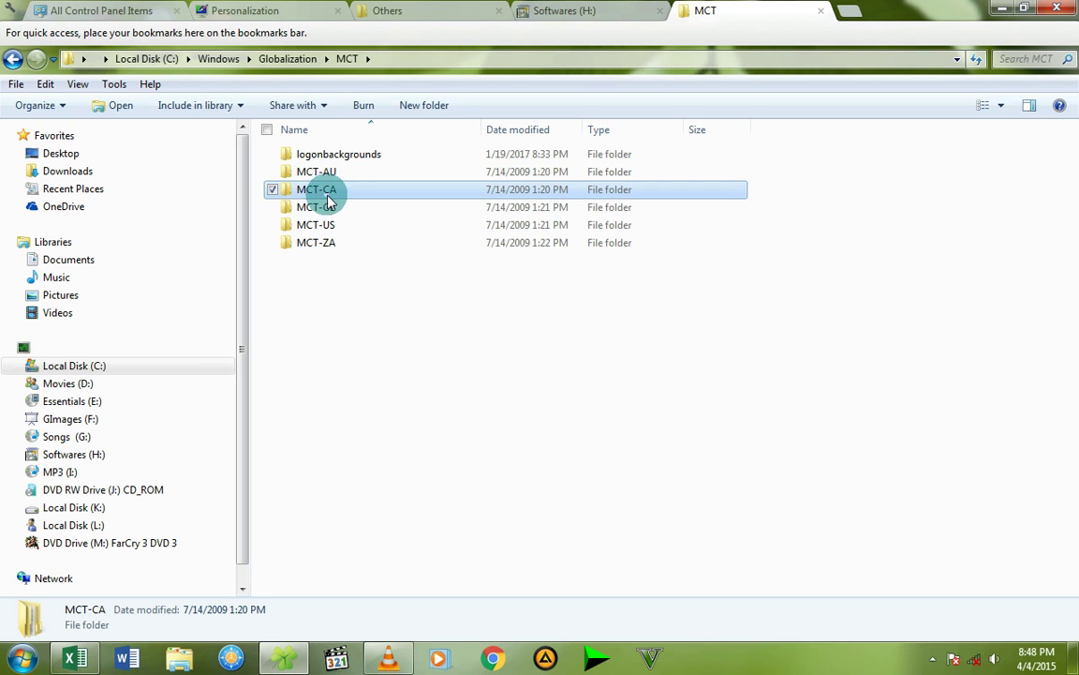
left_click(320, 207)
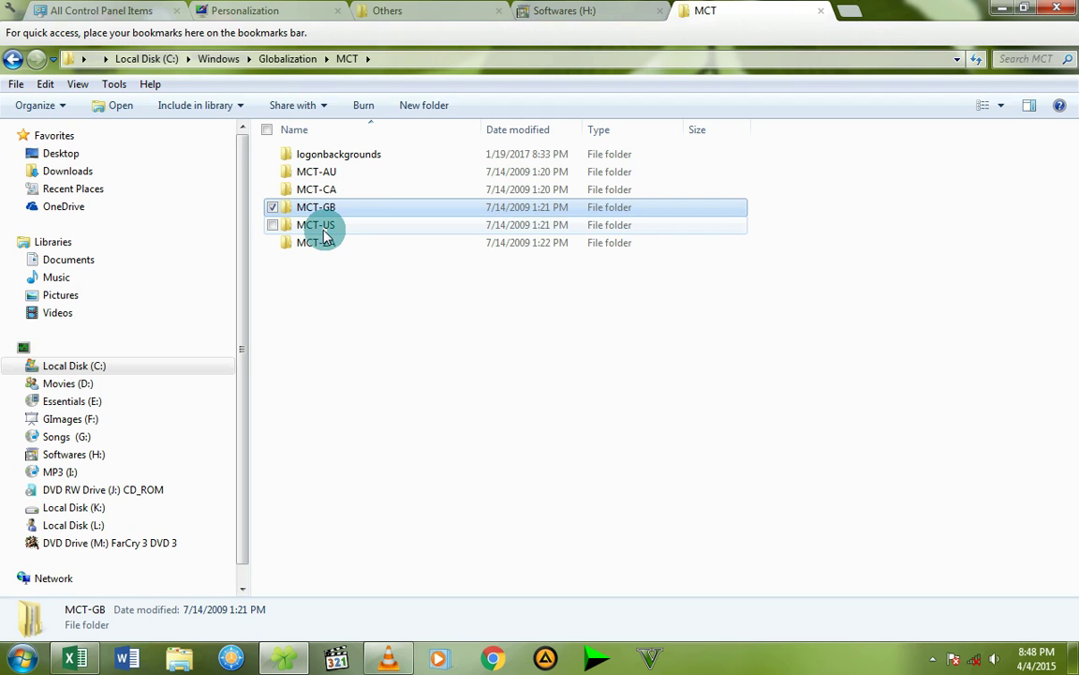
left_click(322, 229)
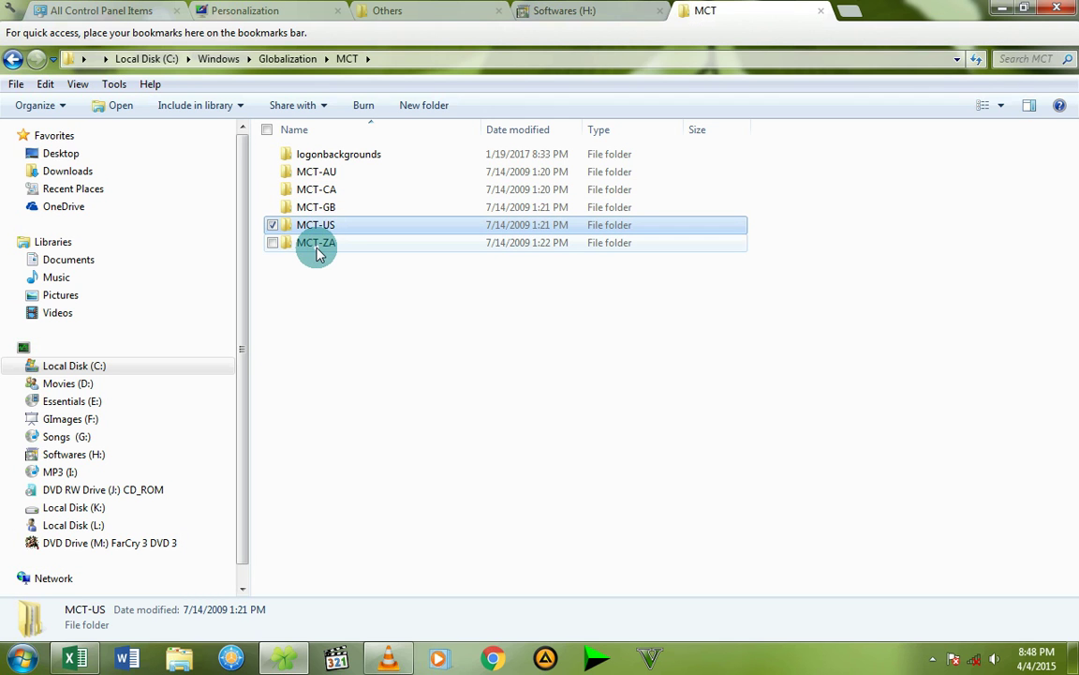
left_click(318, 251)
mouse_move(384, 312)
left_mouse_down()
mouse_move(330, 226)
mouse_move(322, 167)
left_mouse_up()
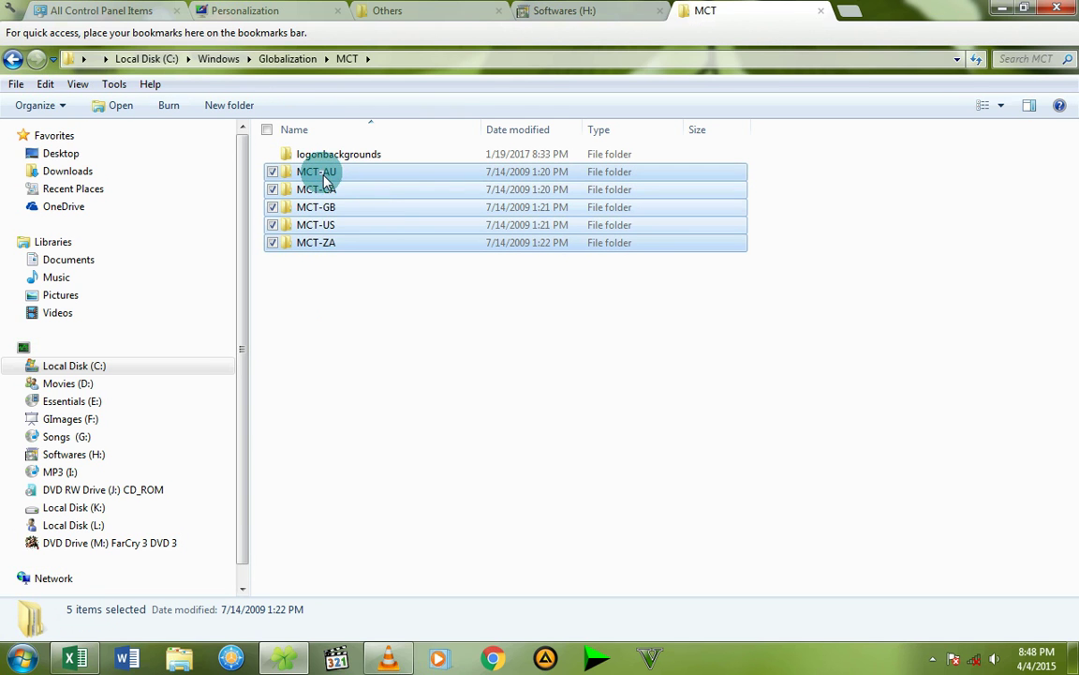
left_click(337, 328)
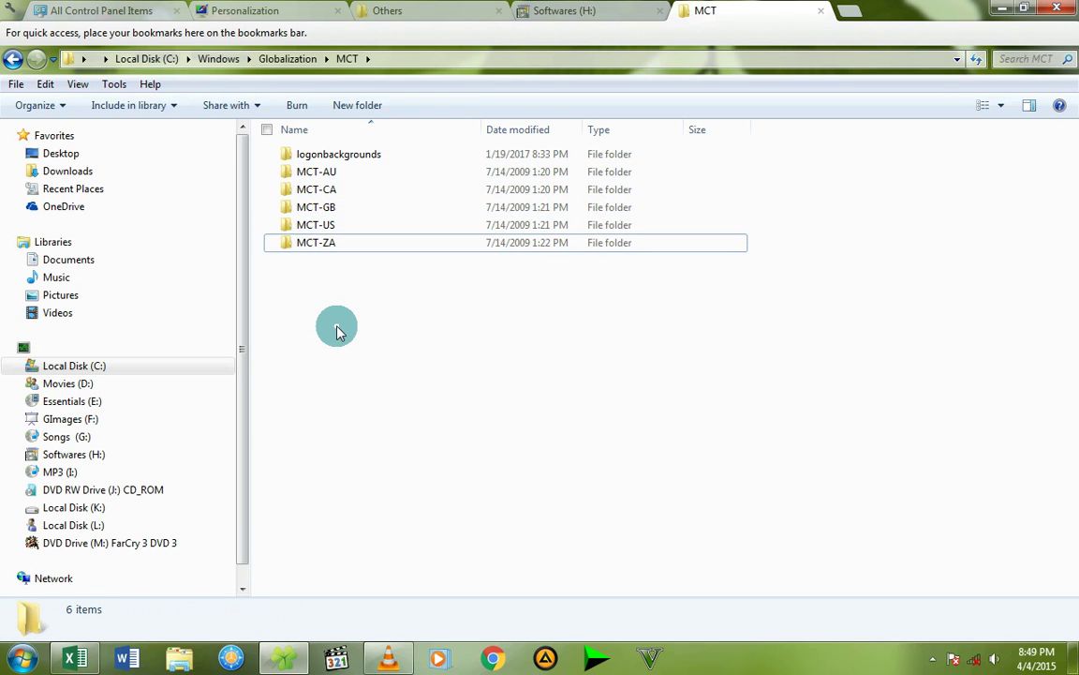
Step: Apply the ZA theme from MCT-ZA\Theme and return to MCT-ZA
double_click(325, 246)
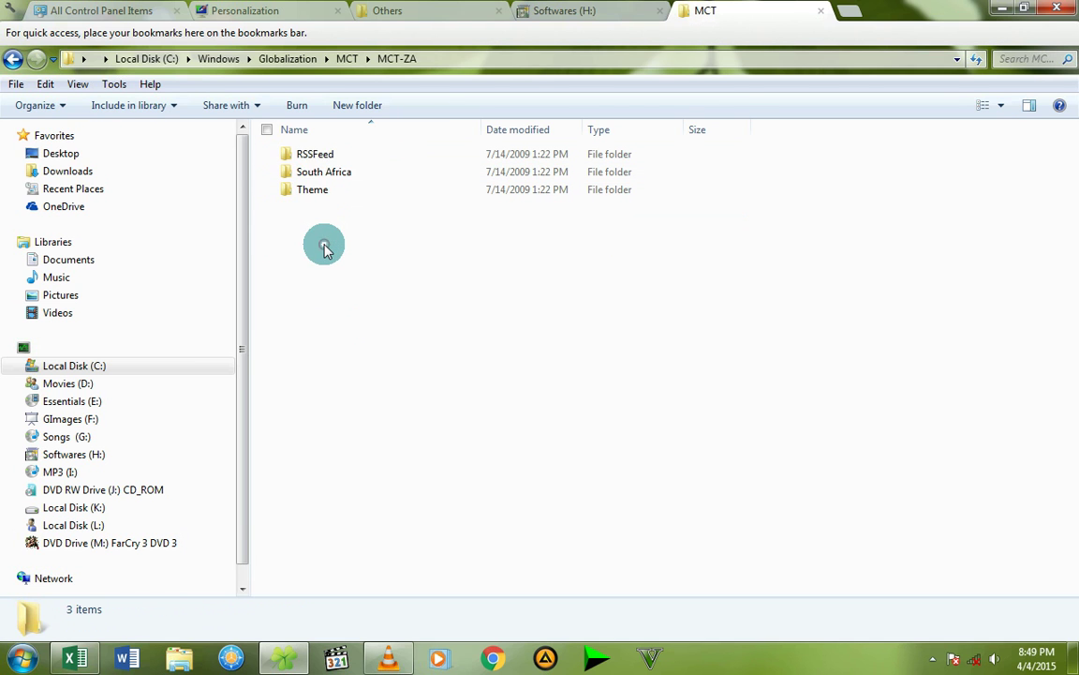
double_click(314, 191)
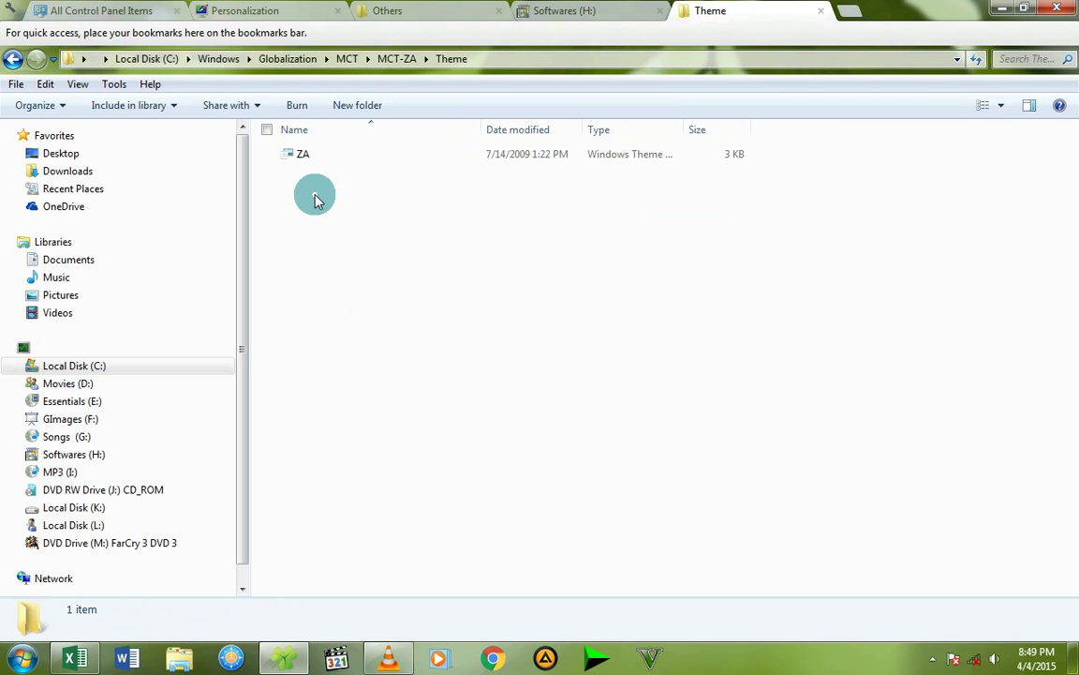
left_click(300, 163)
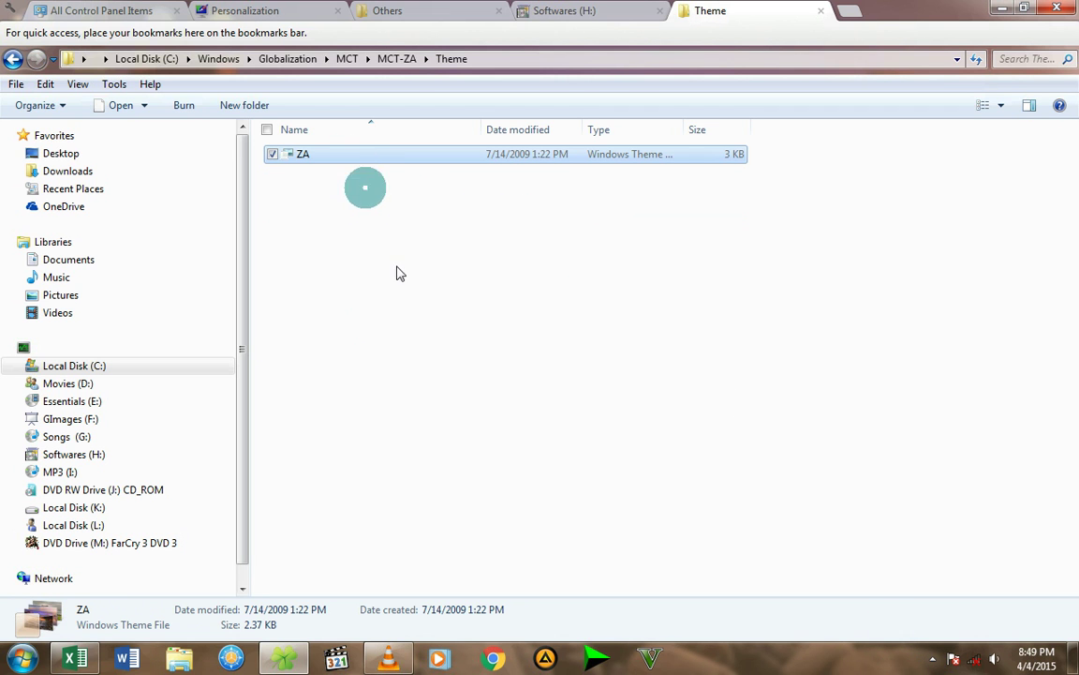
left_click(12, 59)
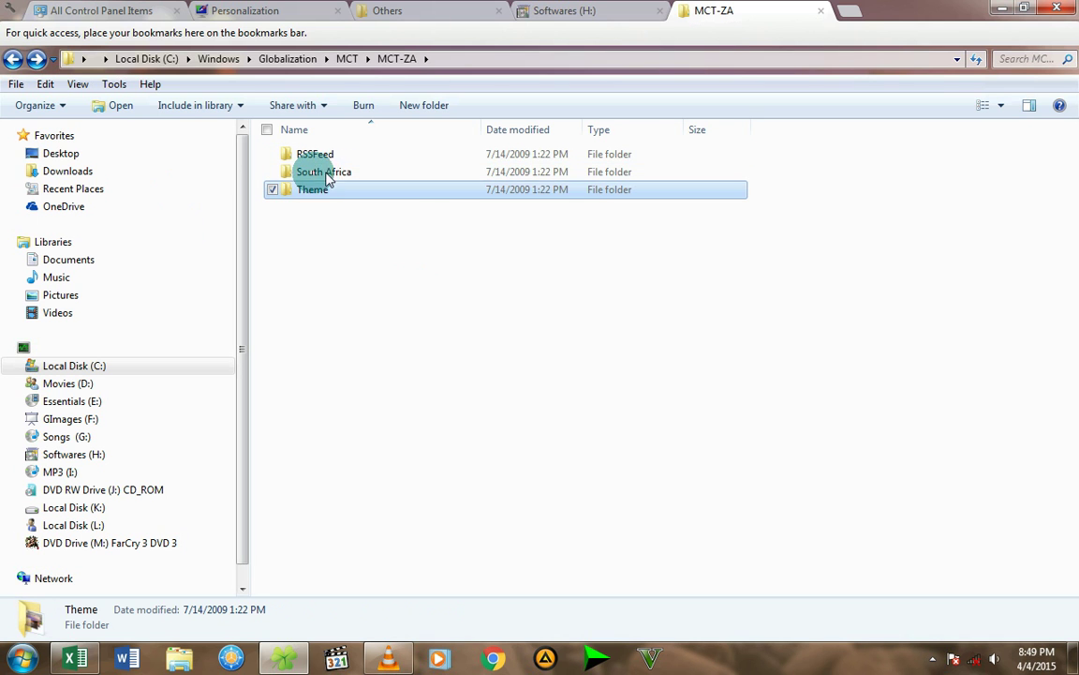
Step: Open the Desktop Background settings through desktop Personalization
left_click(1001, 15)
right_click(530, 161)
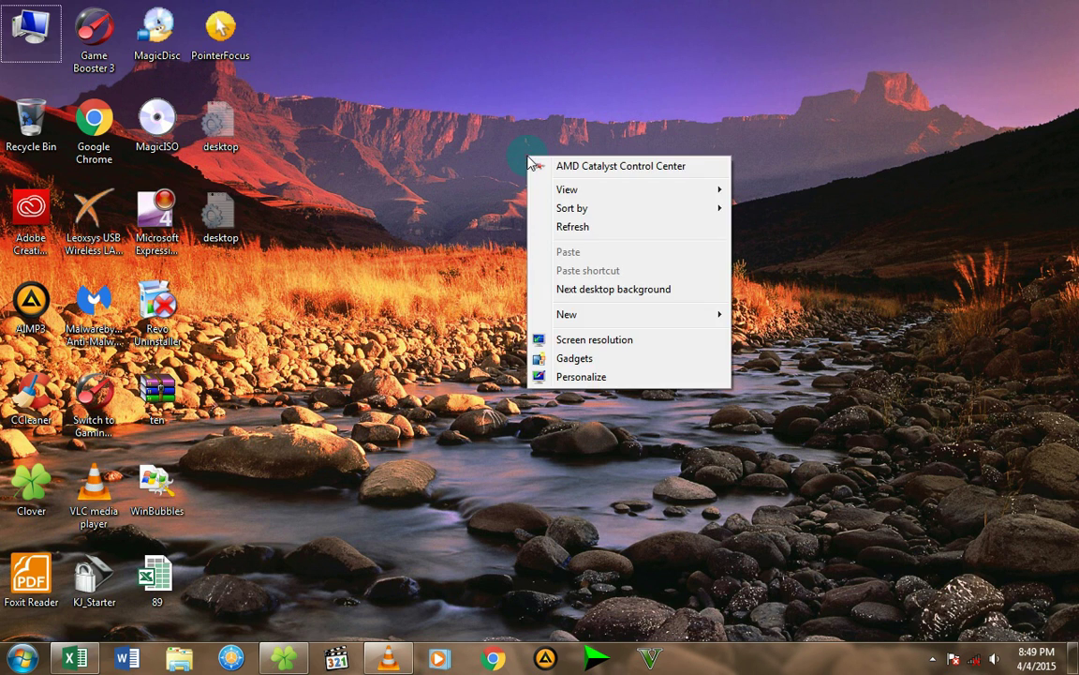
left_click(581, 379)
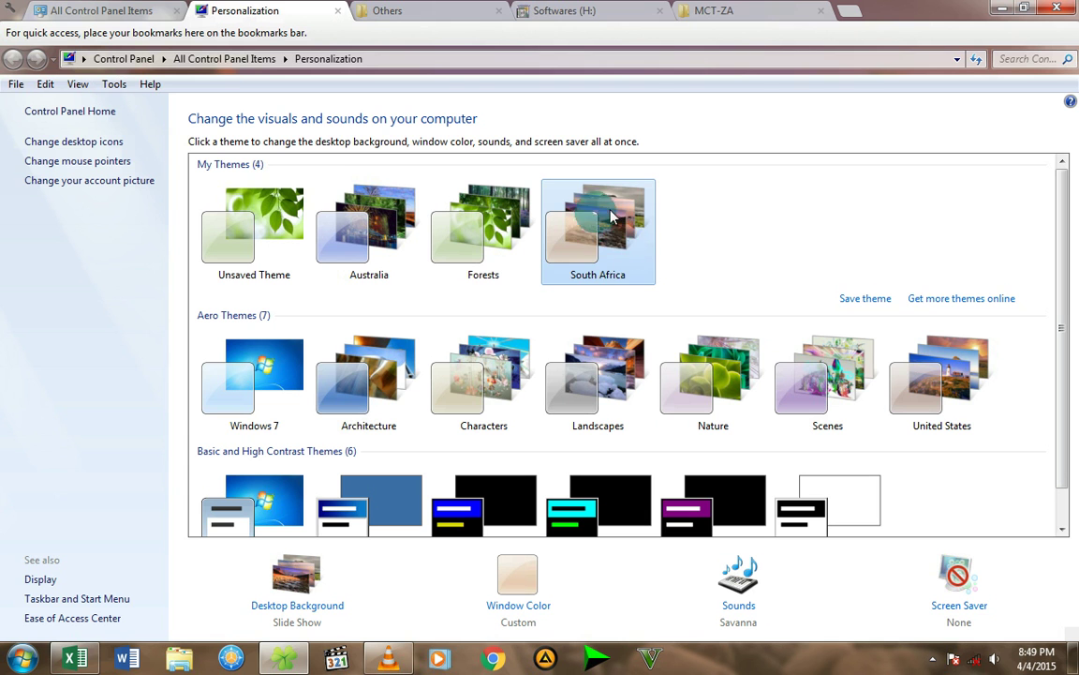
left_click(307, 608)
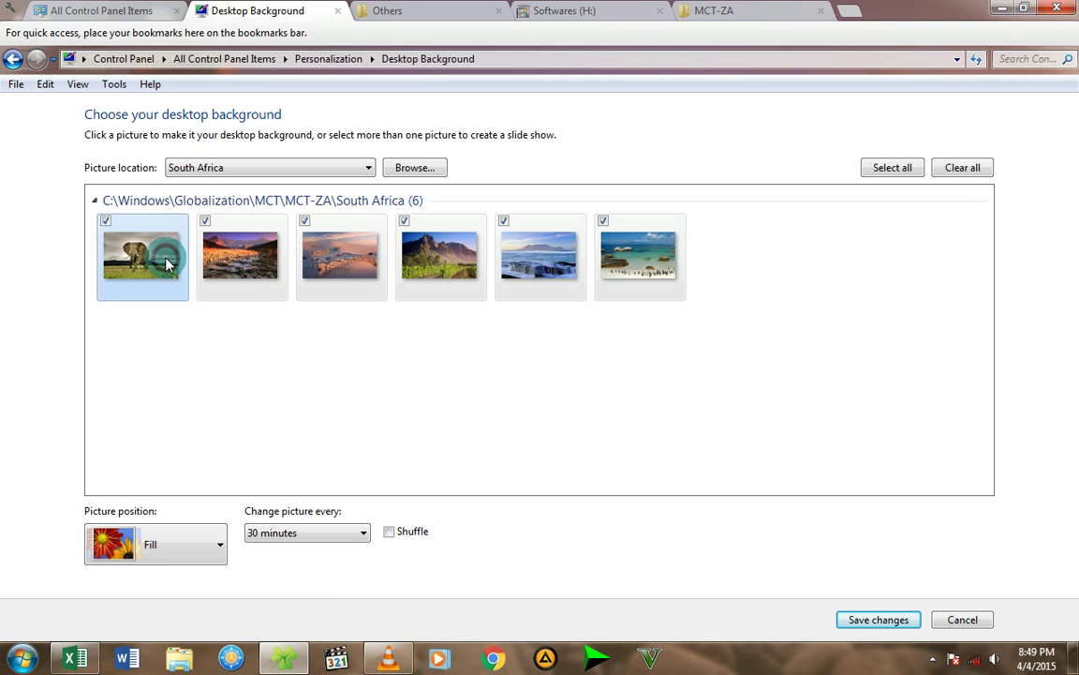
Step: Keep only the elephant picture as the background and save the changes
left_click(165, 264)
left_click(258, 264)
left_click(351, 265)
left_click(449, 263)
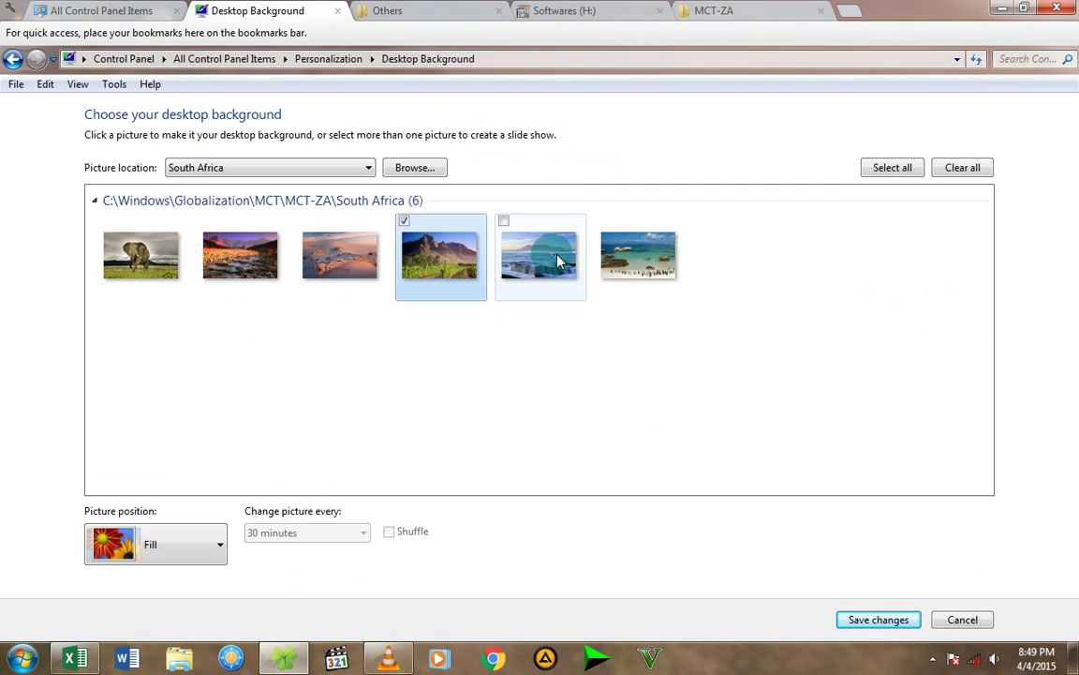
left_click(558, 262)
left_click(638, 258)
left_click(144, 249)
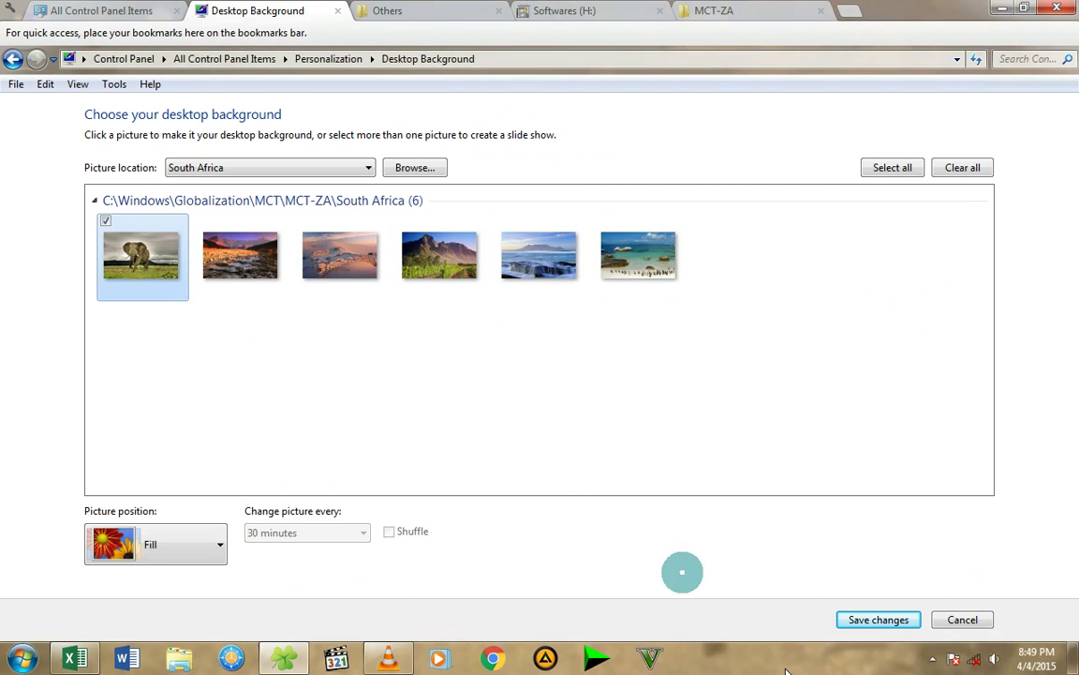
left_click(881, 619)
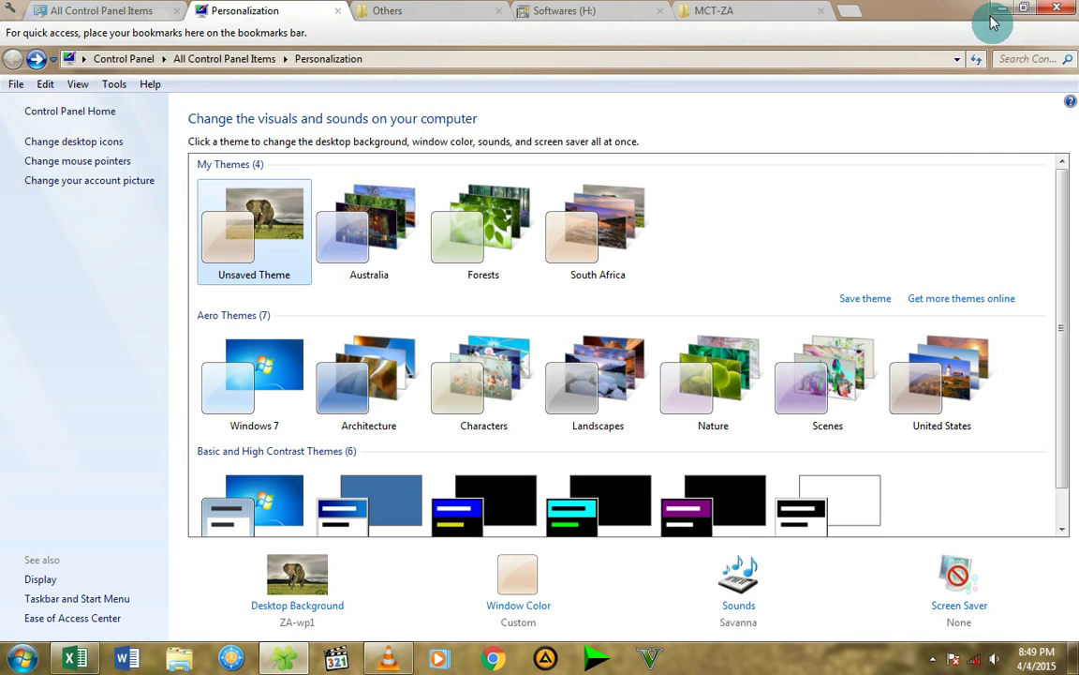
Step: Check the new elephant wallpaper on the desktop, then return to the folder window
left_click(1000, 11)
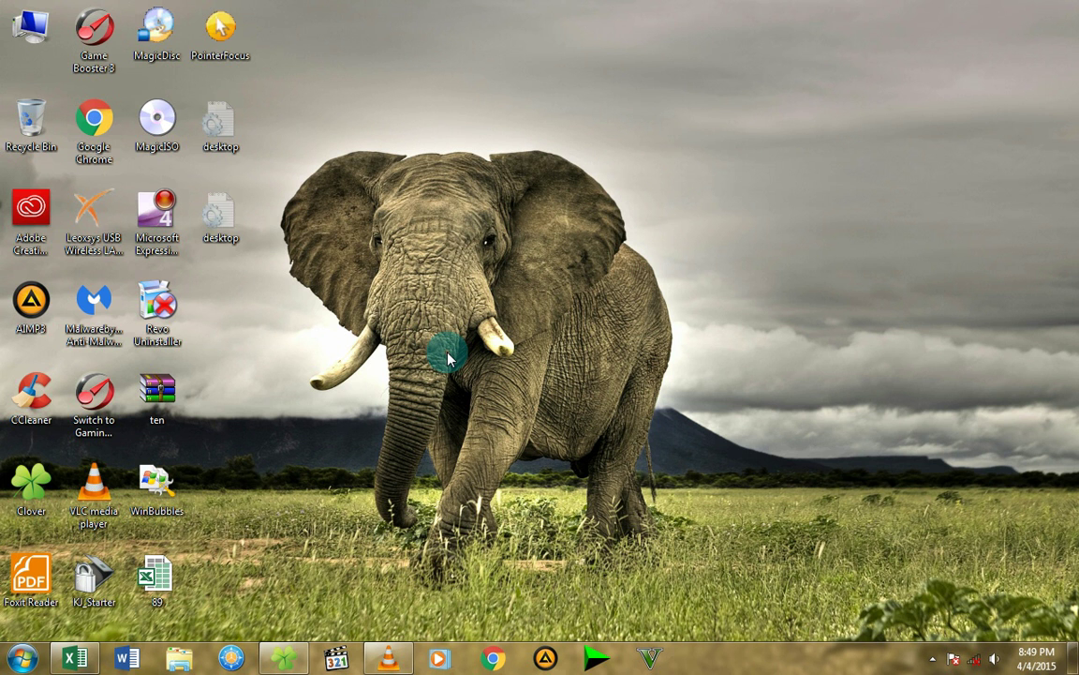
left_click(308, 659)
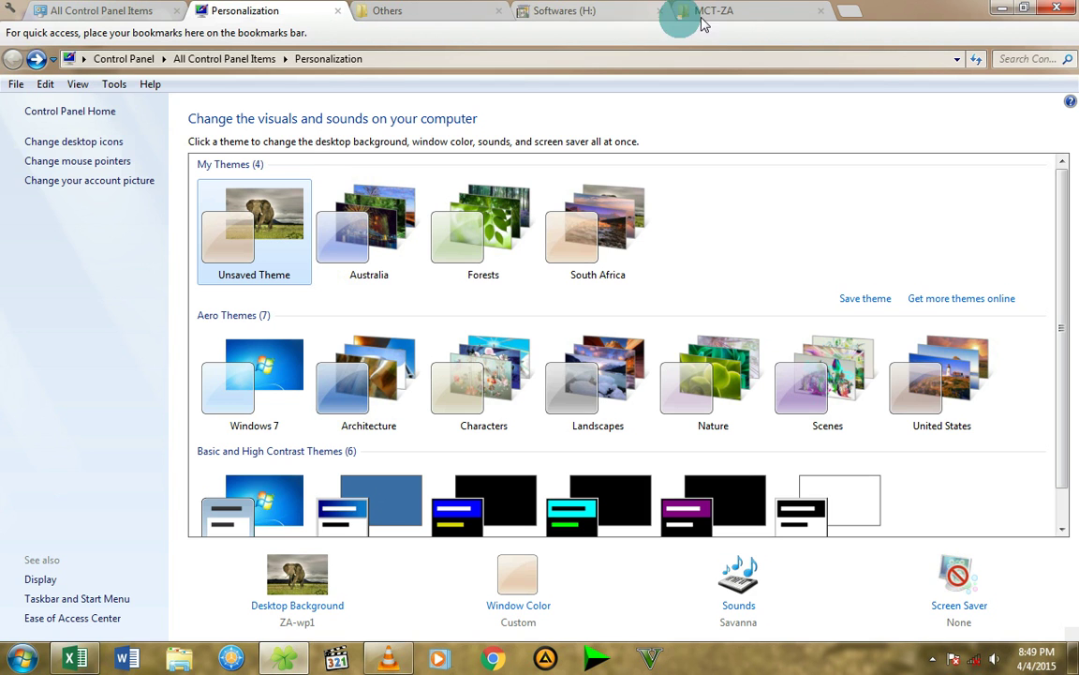
left_click(746, 16)
Step: Apply the US theme from MCT-US\Theme and return to the MCT folder
double_click(410, 358)
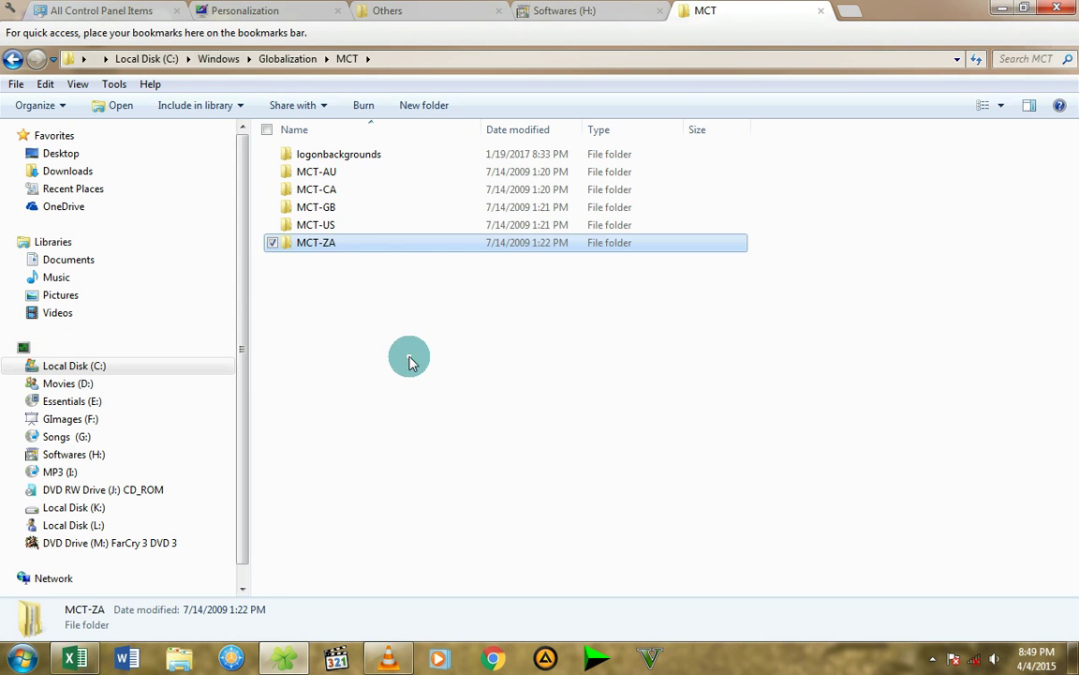
double_click(316, 227)
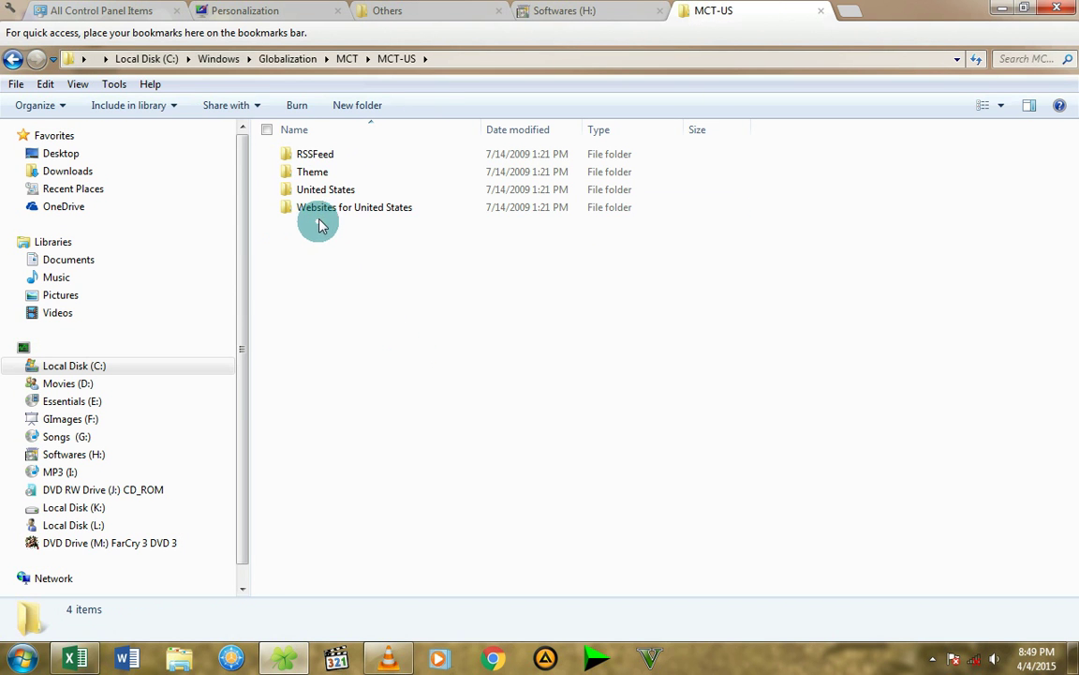
double_click(315, 174)
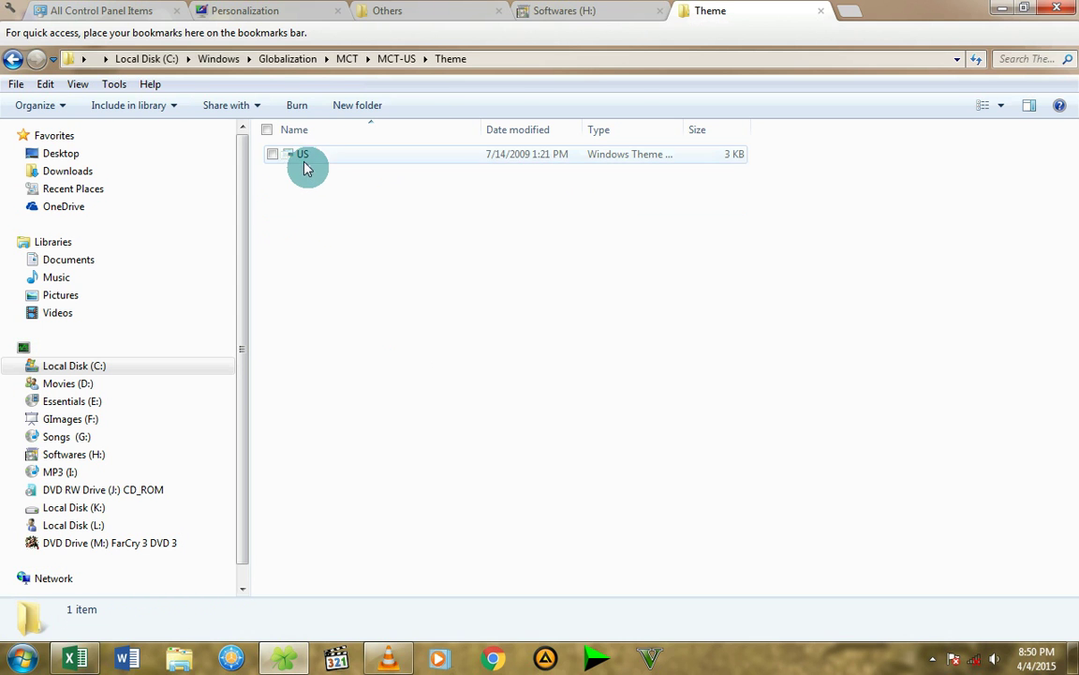
left_click(298, 158)
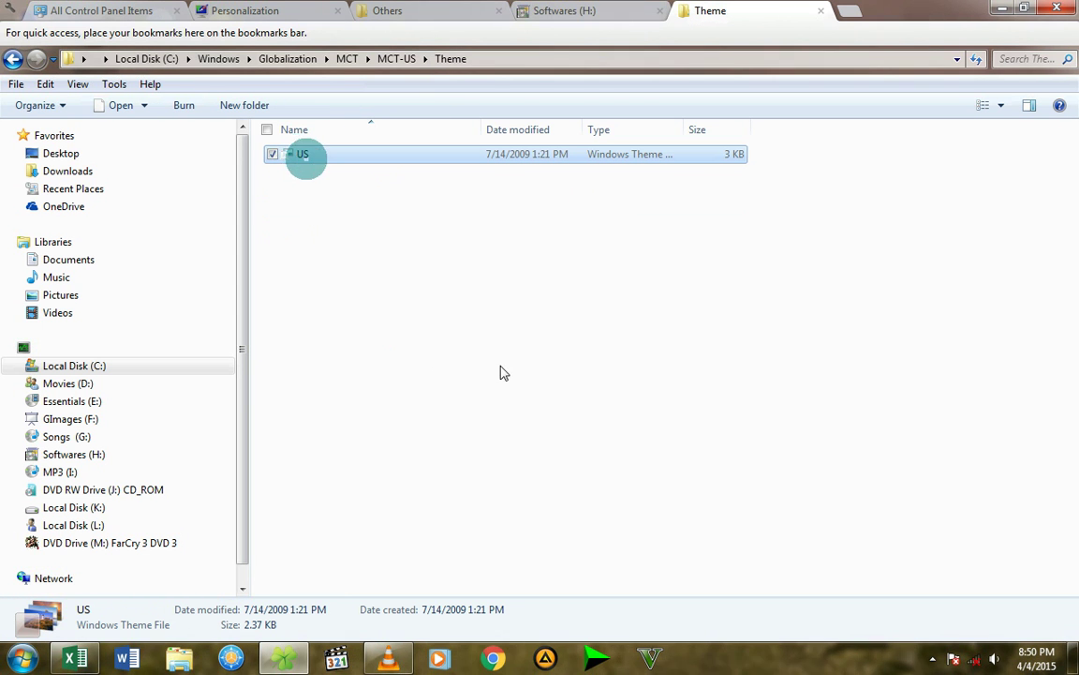
left_click(525, 376)
key("BackSpace")
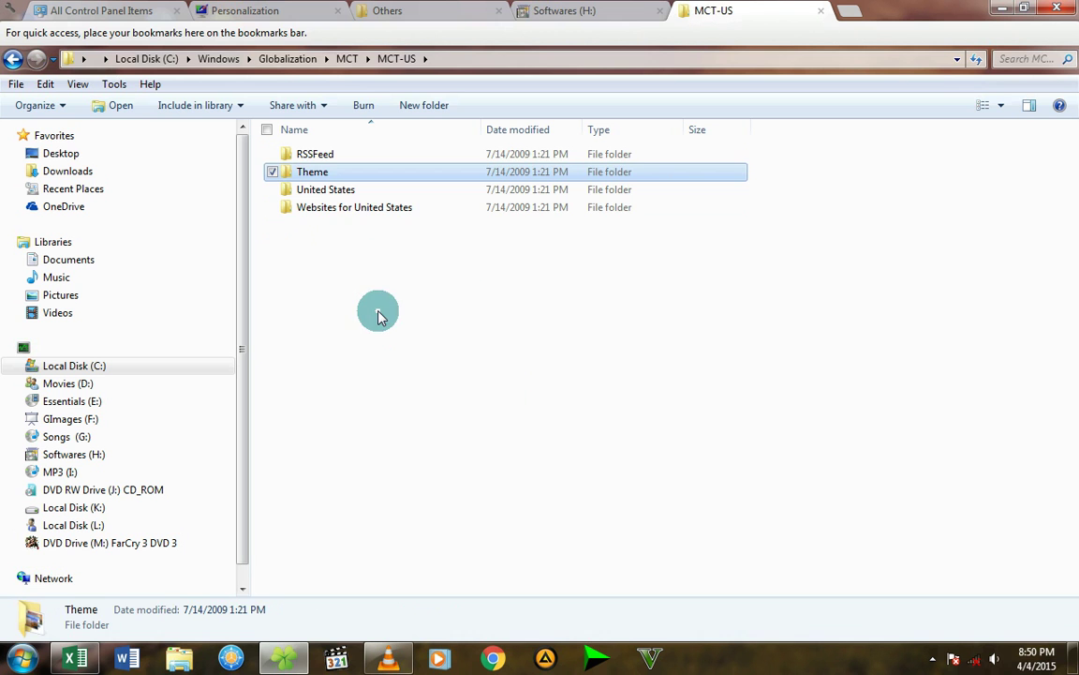
key("BackSpace")
Step: Apply the GB and CA themes from their MCT Theme folders
double_click(320, 210)
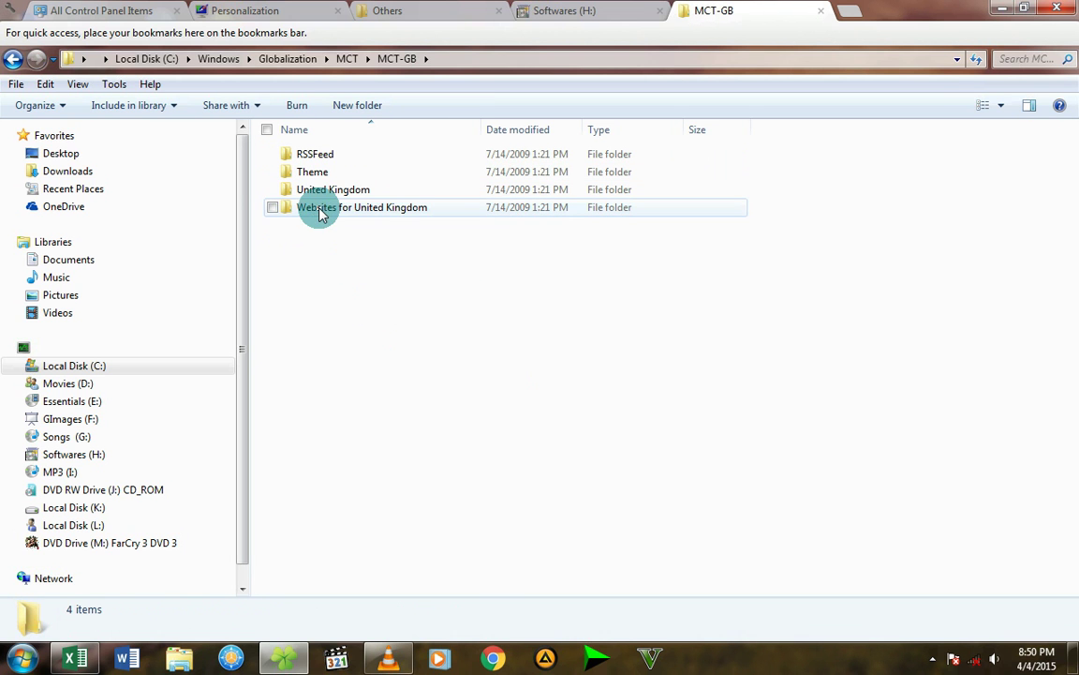
double_click(319, 168)
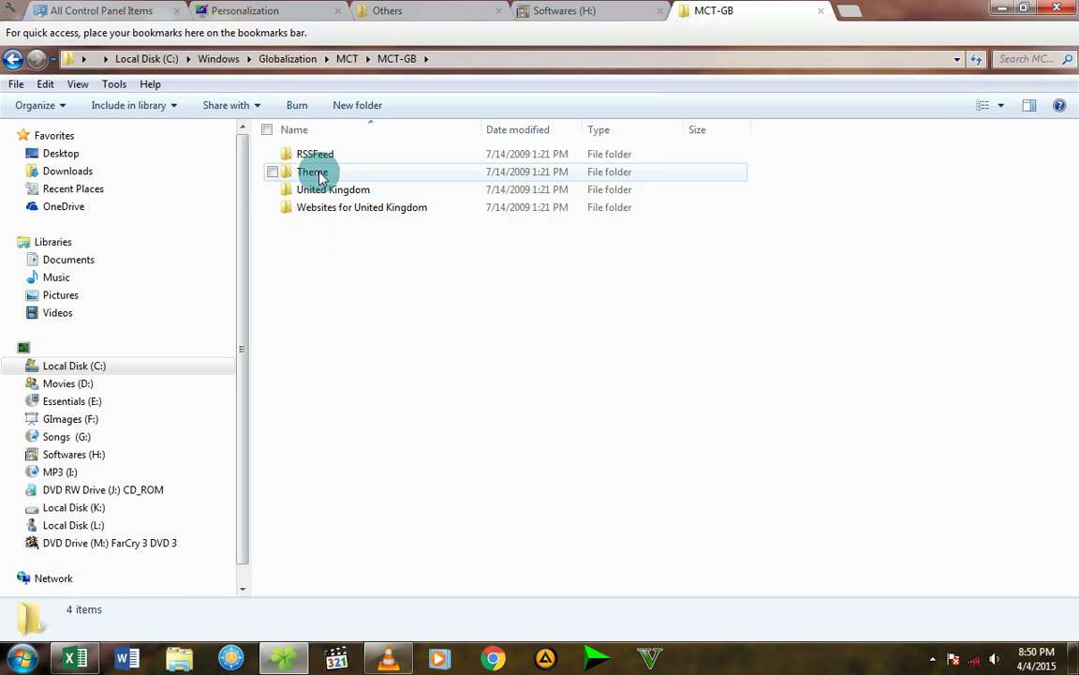
left_click(305, 157)
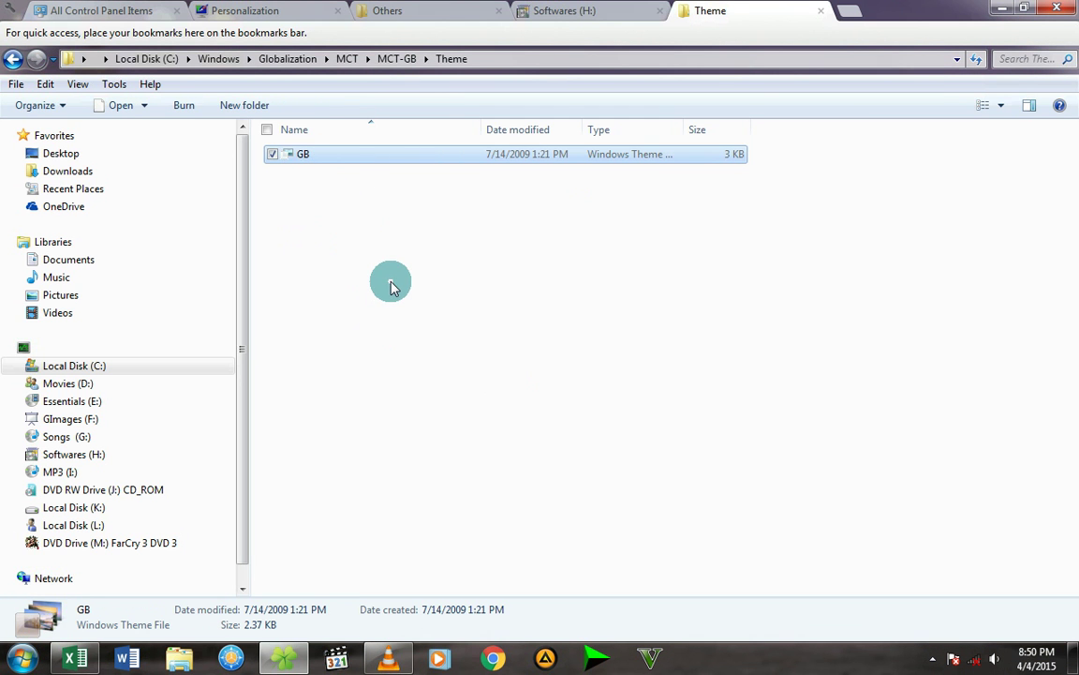
key("BackSpace")
key("BackSpace")
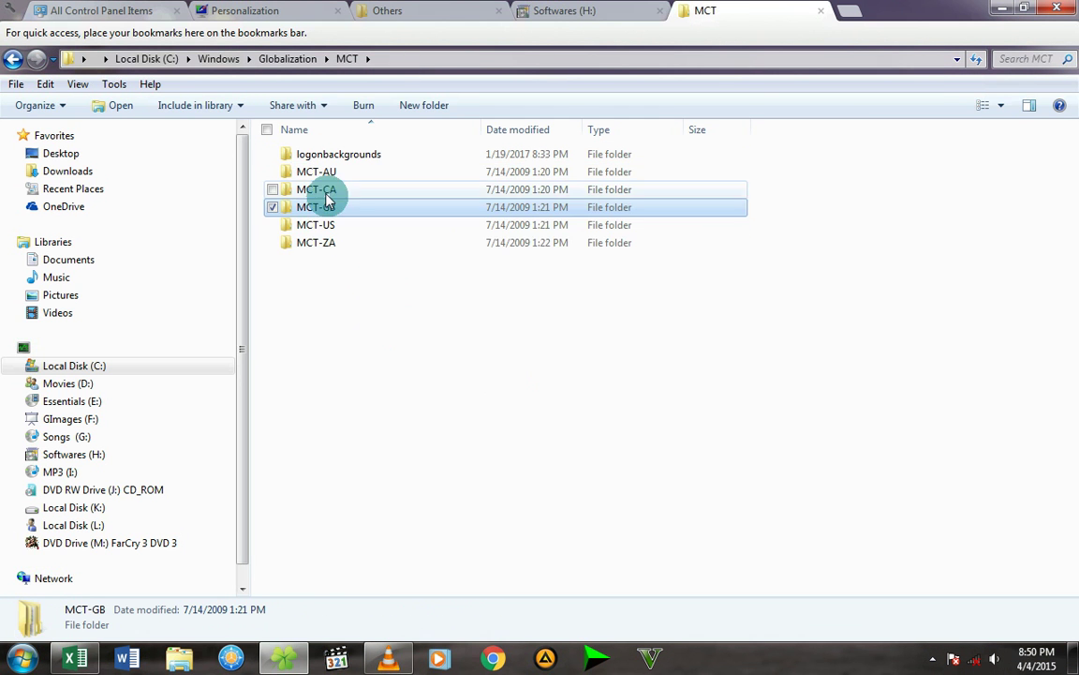
double_click(327, 192)
double_click(315, 194)
left_click(298, 158)
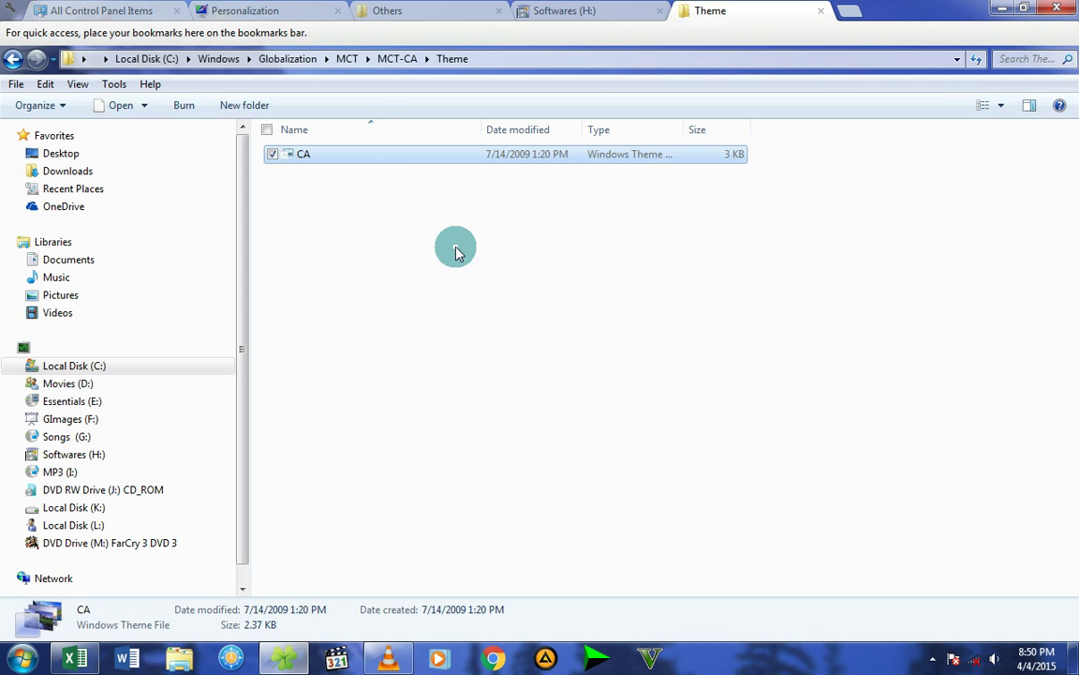
key("BackSpace")
key("BackSpace")
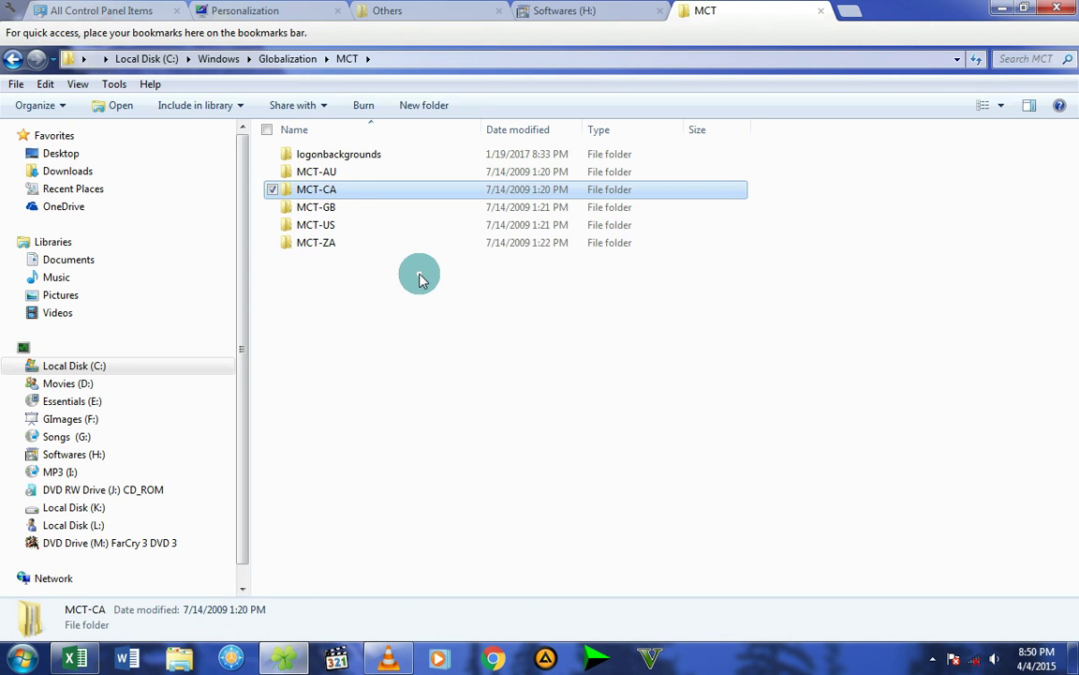
Step: Apply the AU theme from MCT-AU\Theme after viewing its seven Australia wallpapers
double_click(328, 172)
double_click(316, 155)
left_click_drag(330, 224, 788, 371)
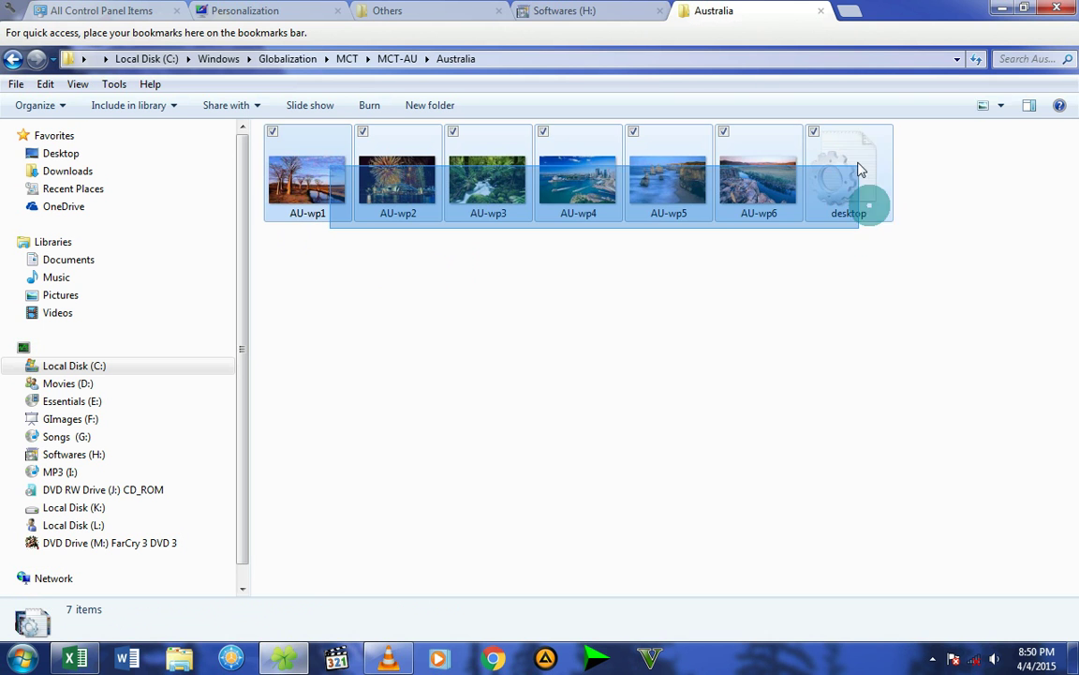
key("BackSpace")
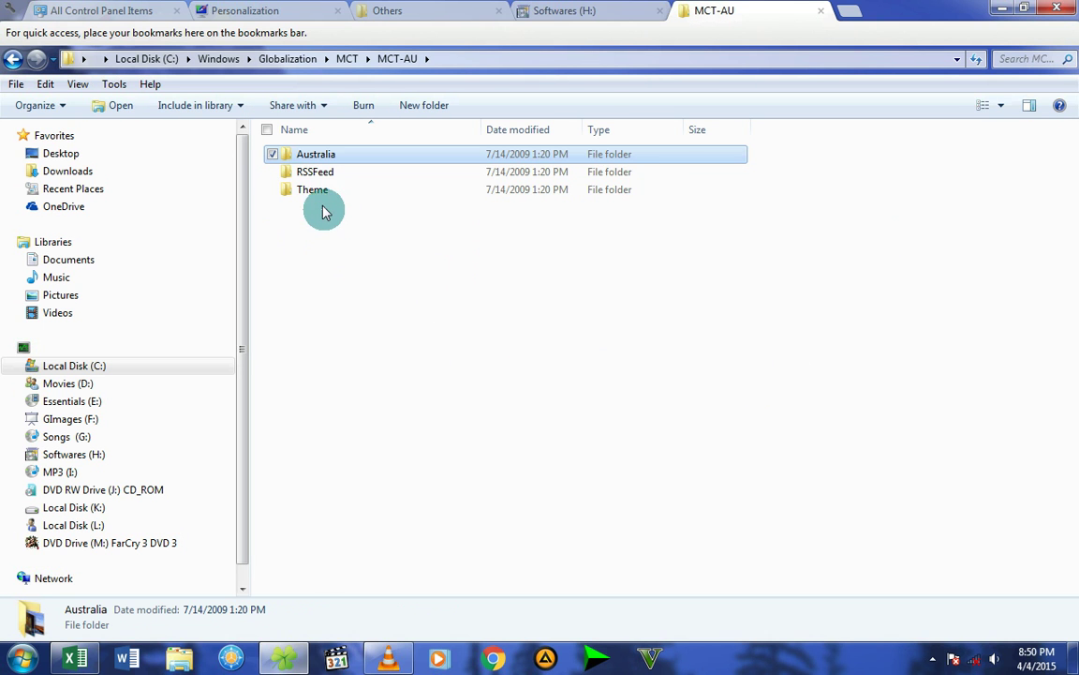
double_click(320, 191)
left_click(300, 157)
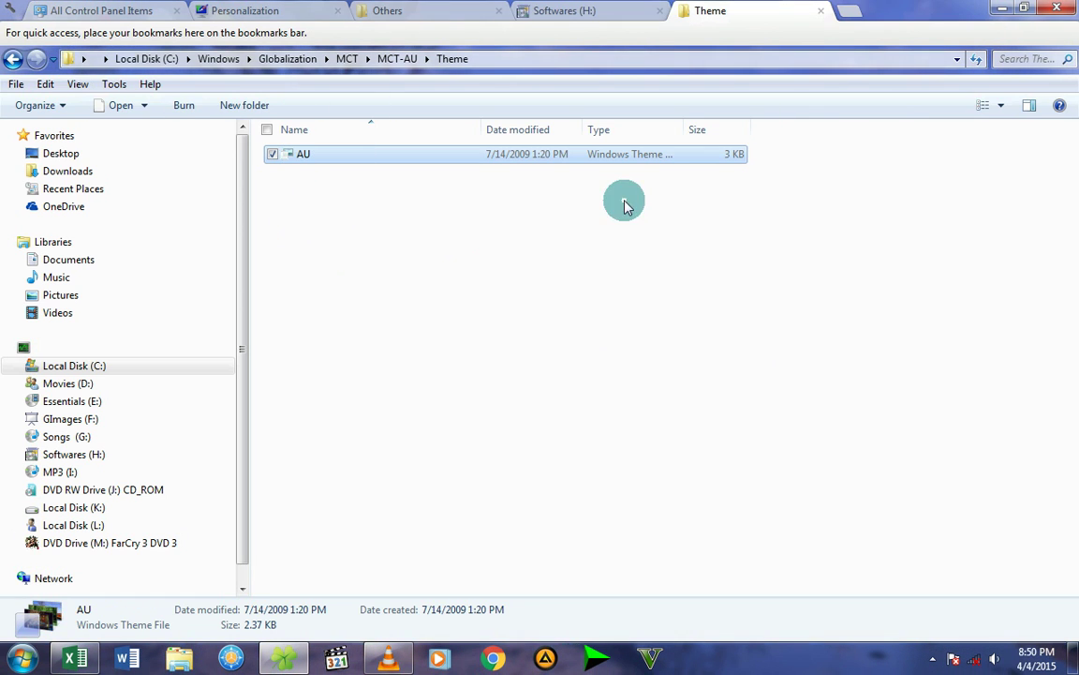
left_click(995, 10)
right_click(518, 177)
Step: Open Personalization to confirm the Australia theme, then close it
left_click(553, 397)
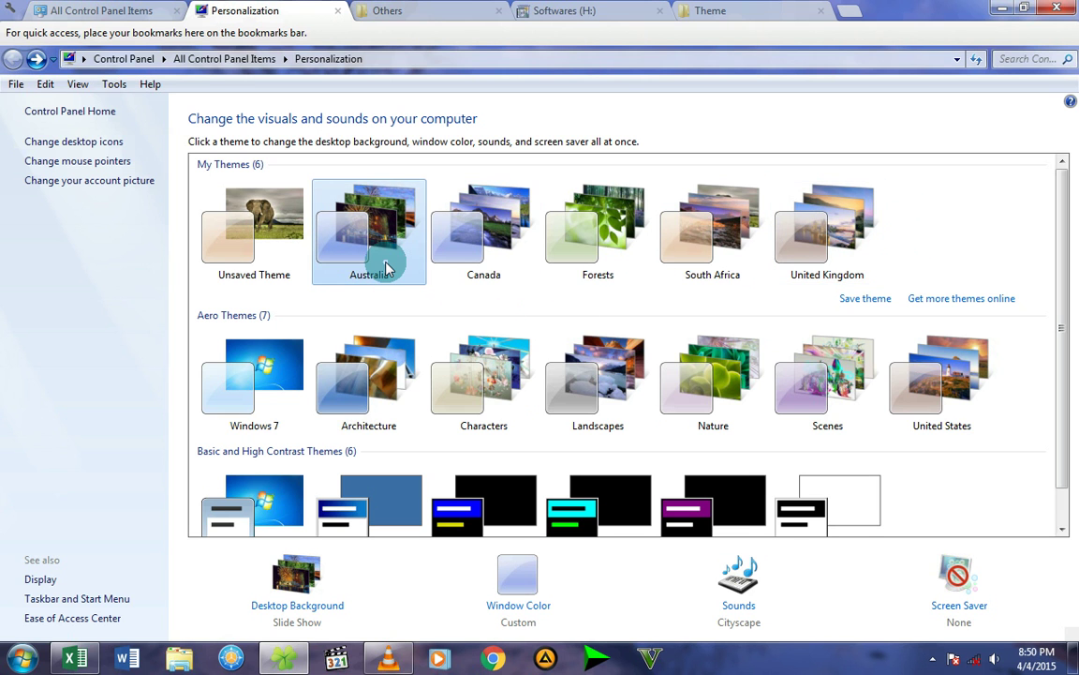
left_click(1056, 9)
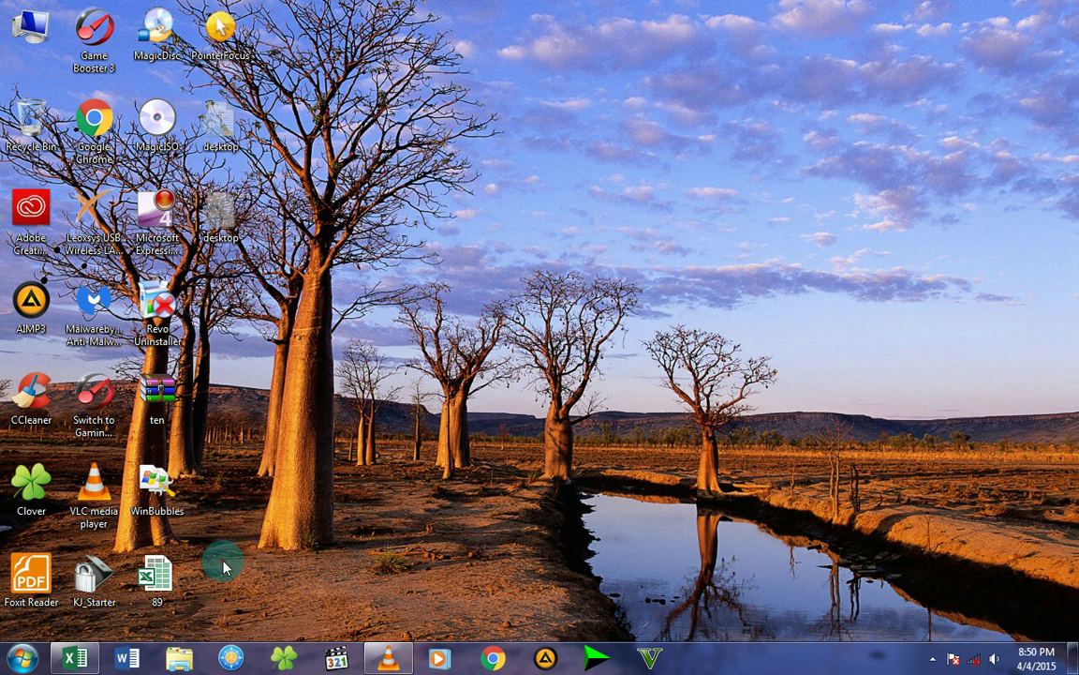
Step: Restore workbook 89 and review the topics Conditional Formating, Freeze panes, Data Validation and Vlookup
mouse_move(81, 662)
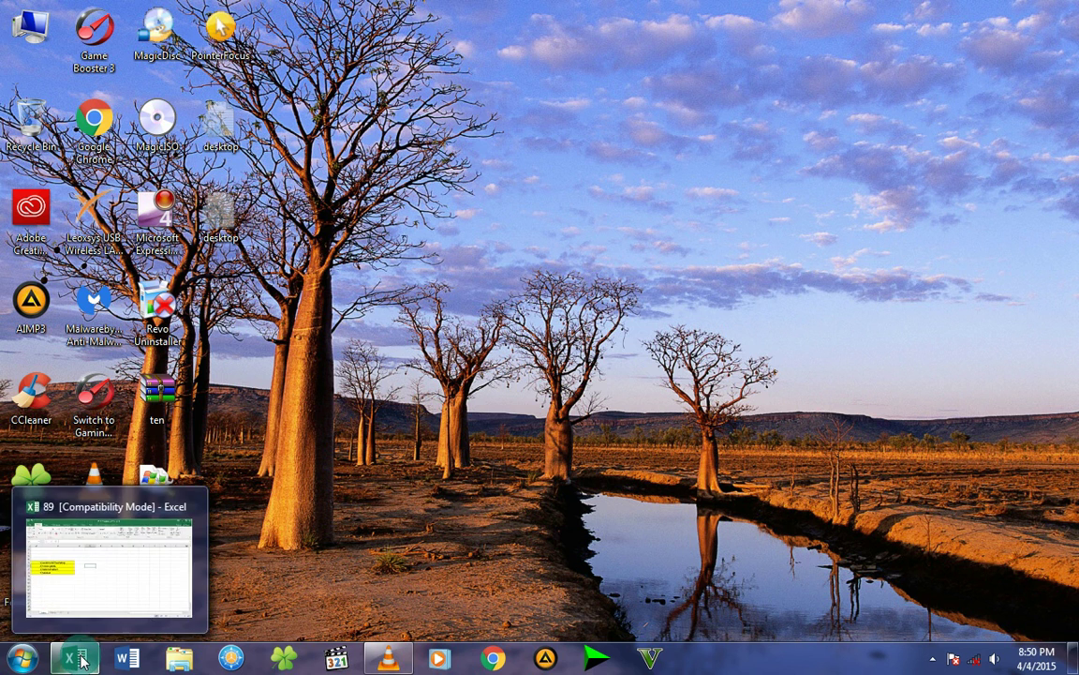
left_click(62, 592)
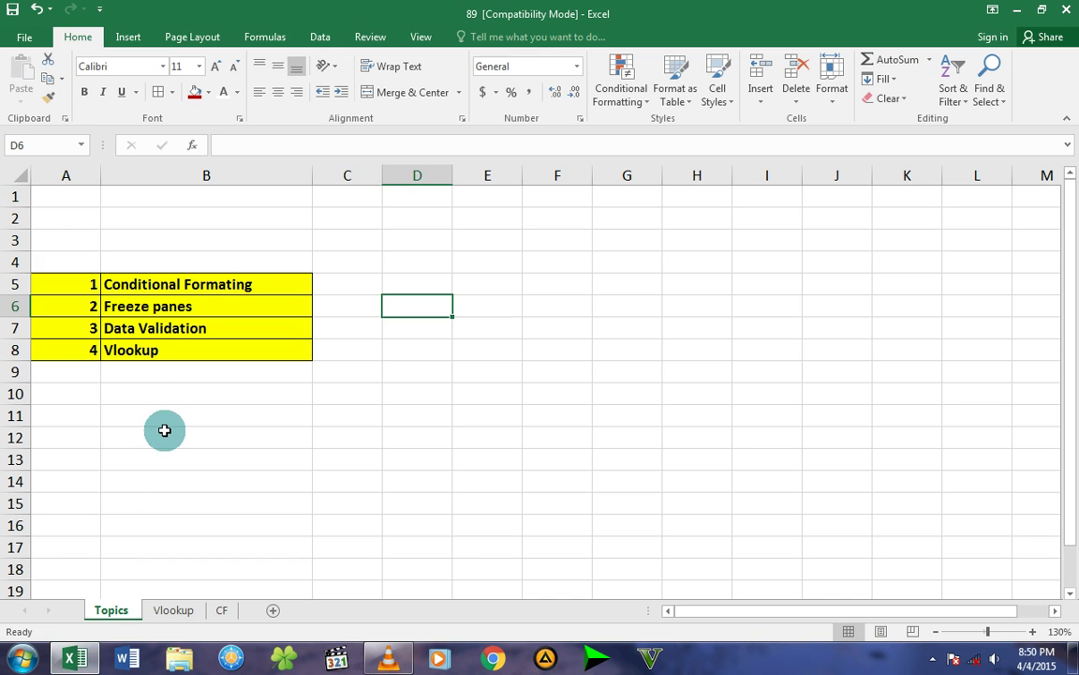
left_click(84, 284)
left_click(134, 285)
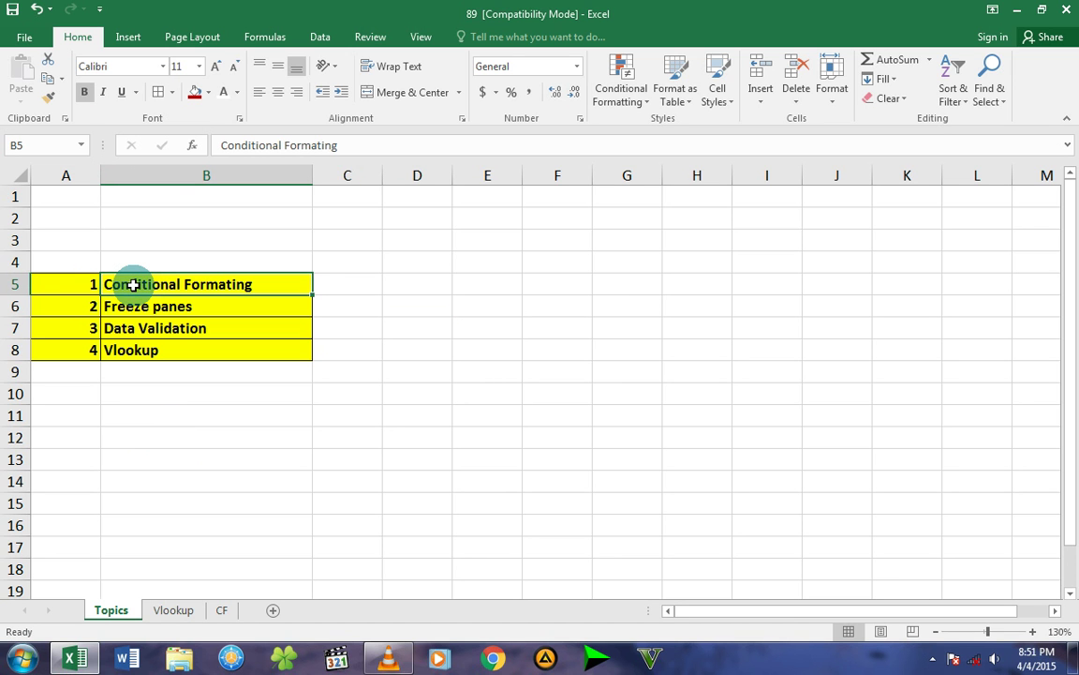
left_click(119, 306)
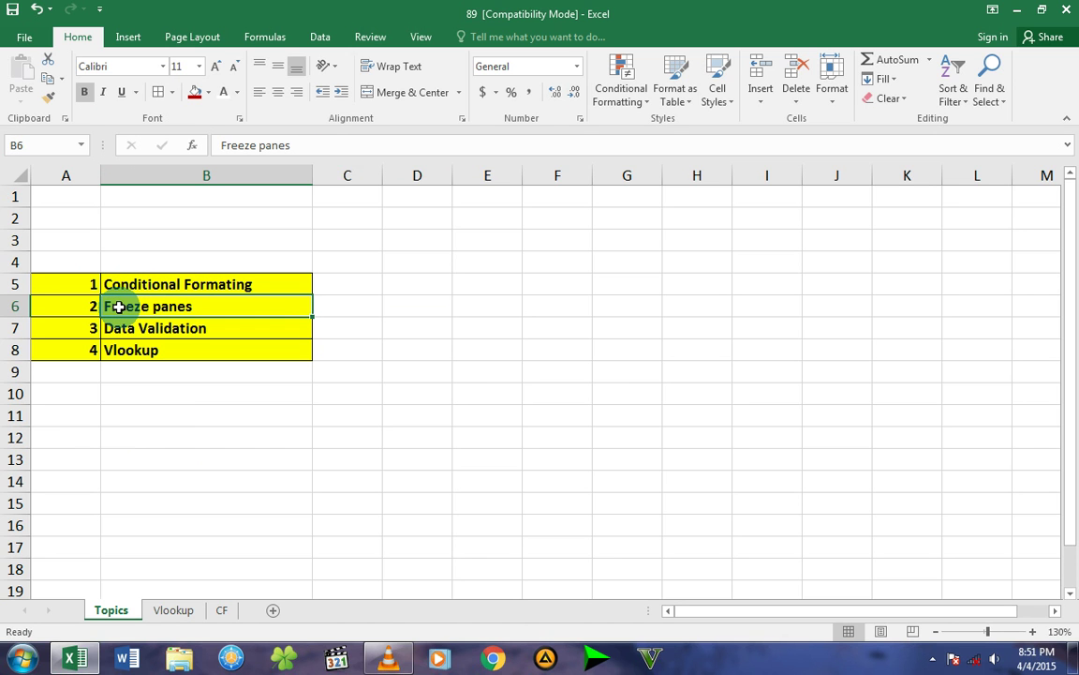
left_click(121, 328)
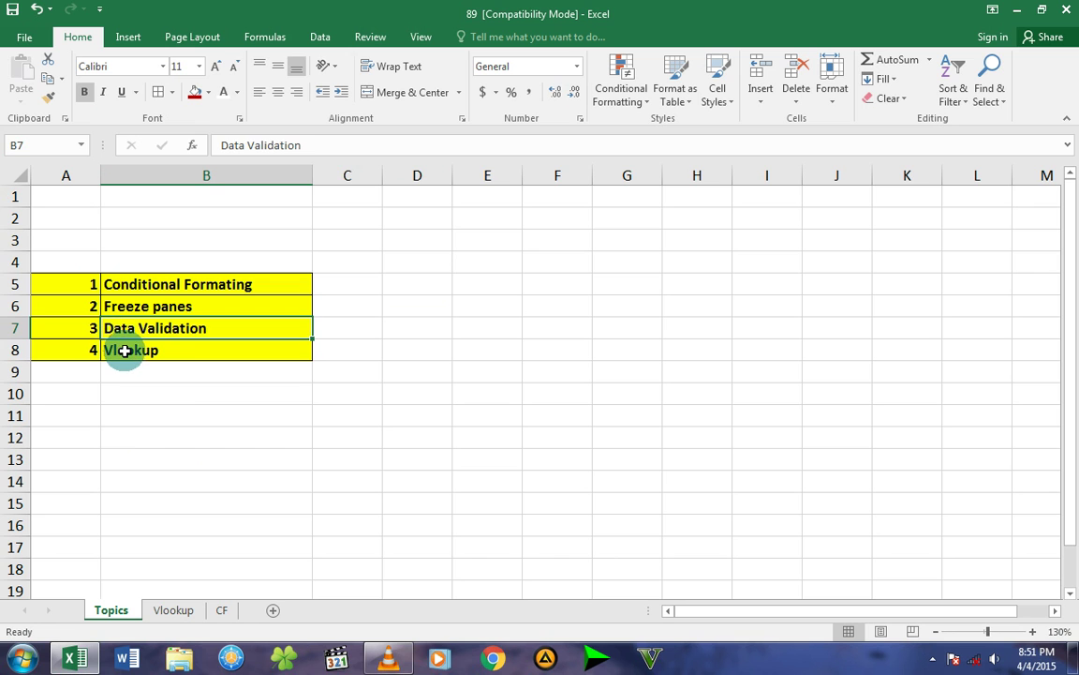
left_click(124, 351)
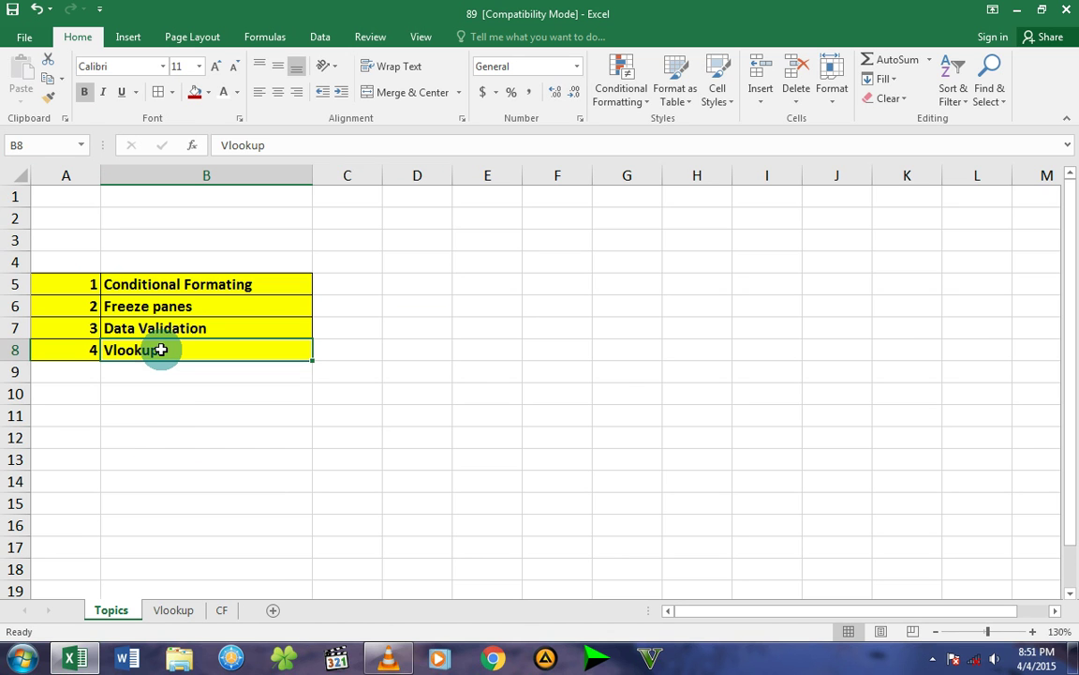
left_click(176, 284)
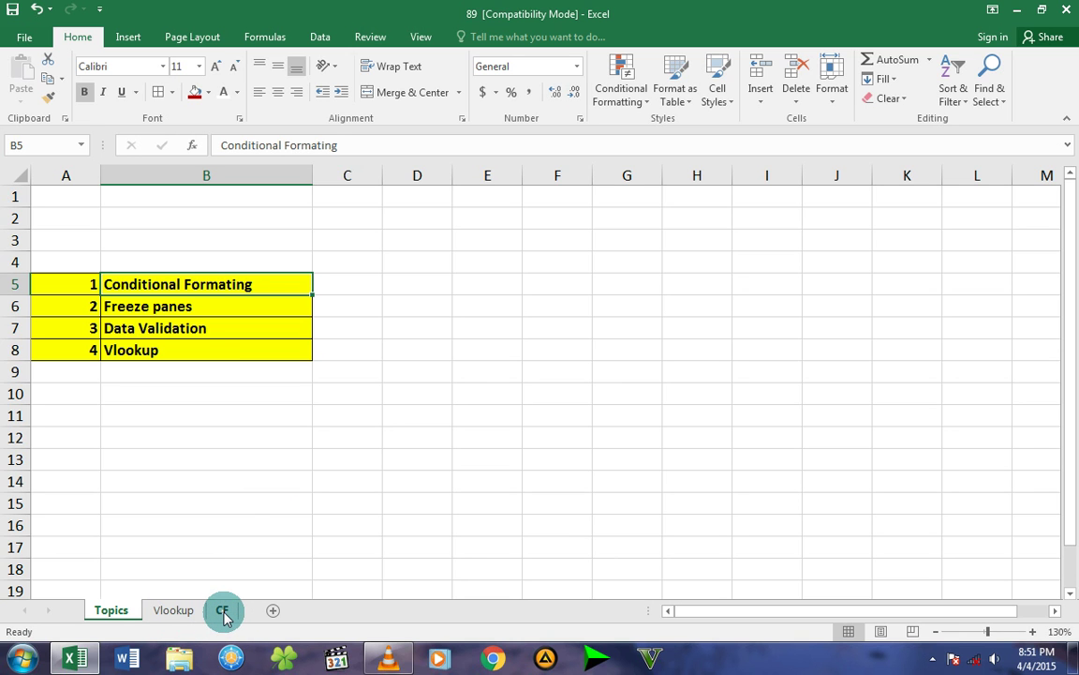
Step: Switch to the CF sheet and browse the Conditional Formatting menu's submenus
left_click(222, 609)
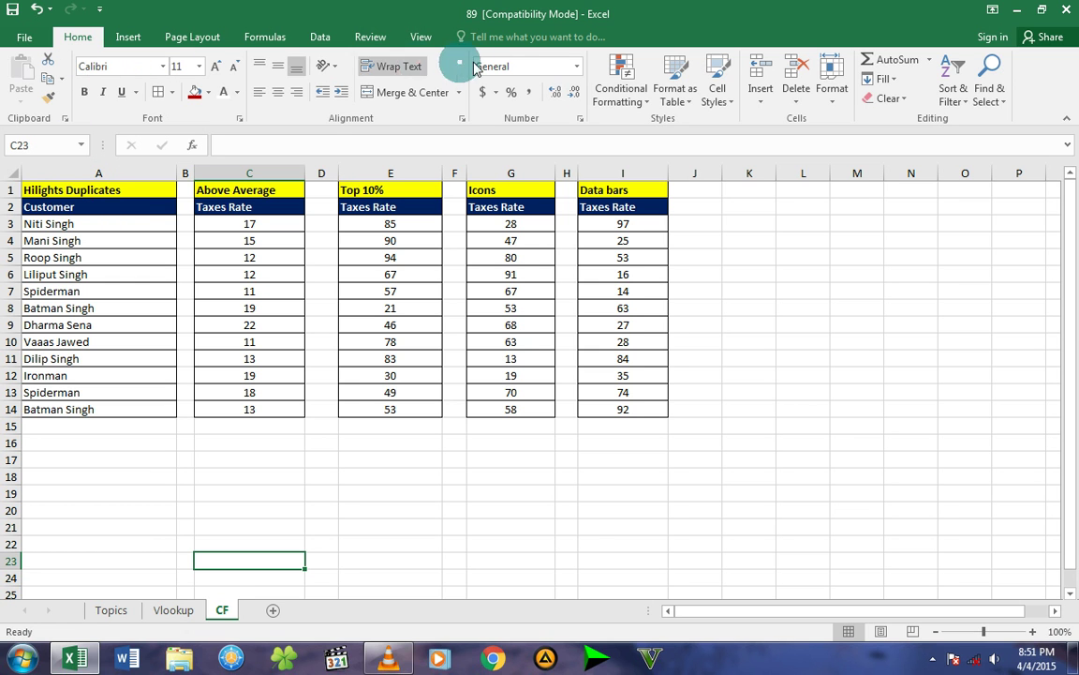
left_click(641, 103)
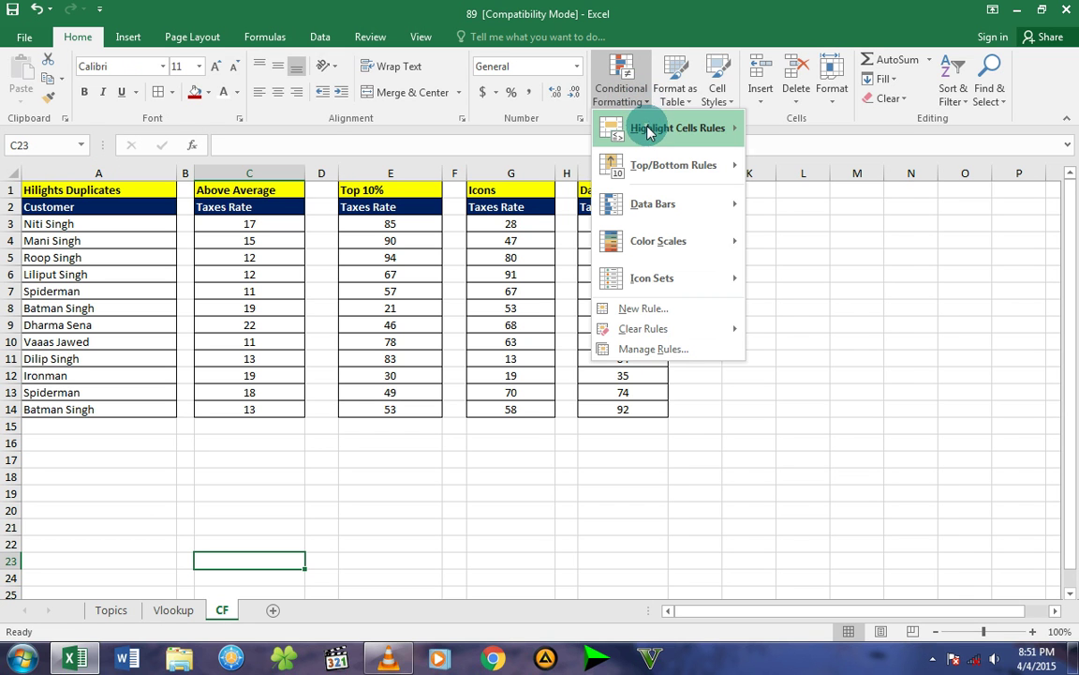
mouse_move(665, 205)
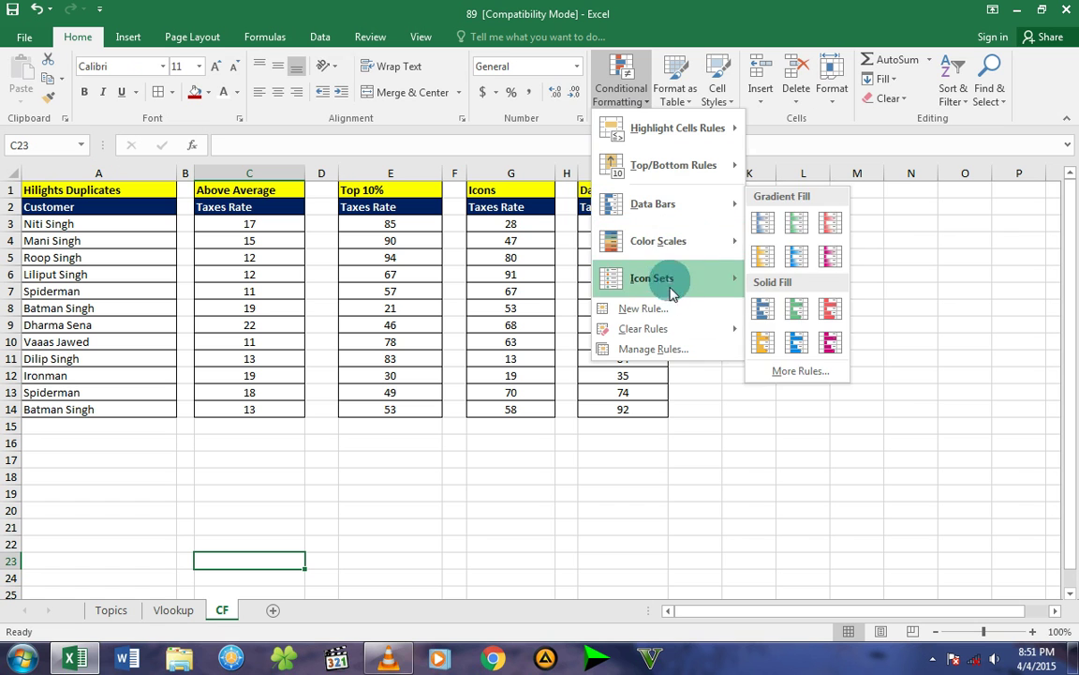
mouse_move(643, 329)
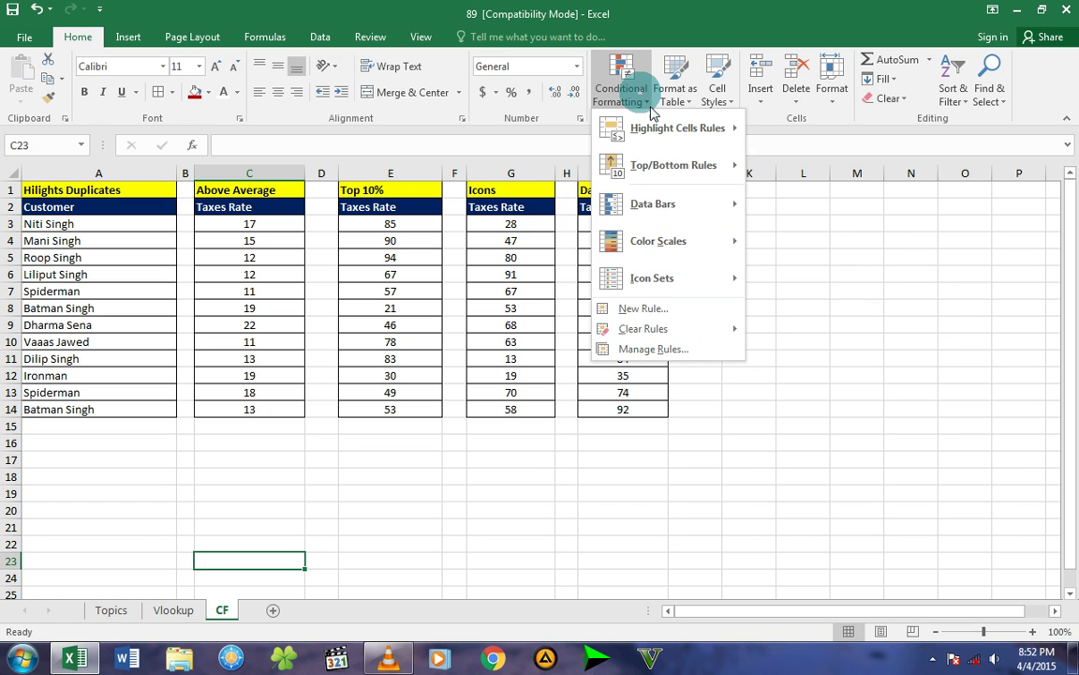
mouse_move(727, 165)
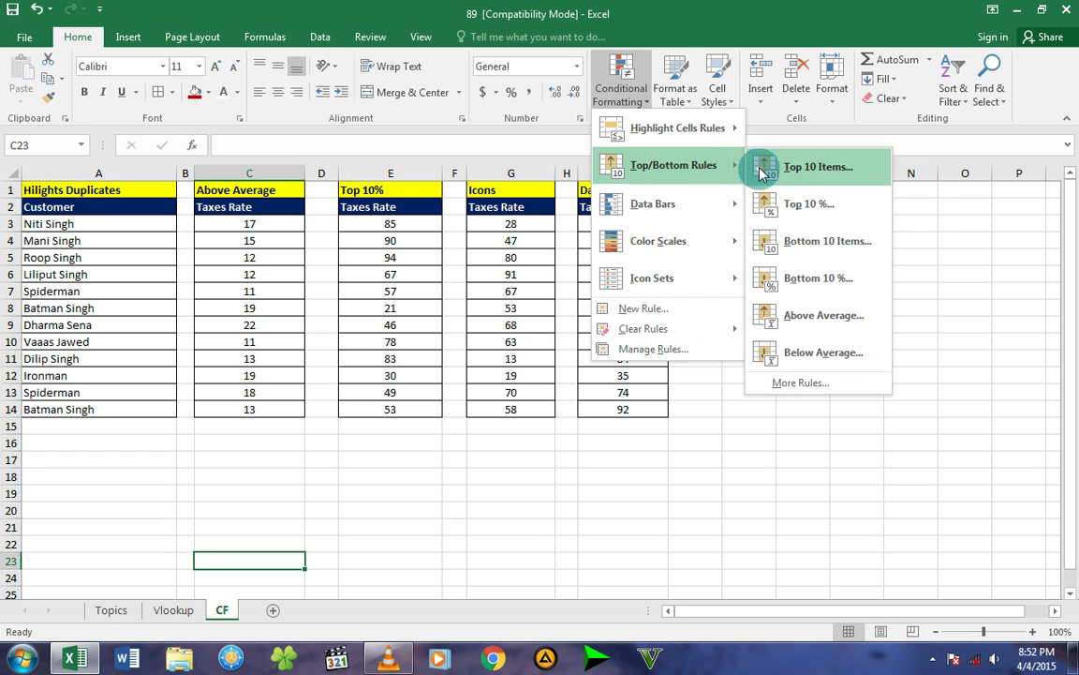
left_click(642, 103)
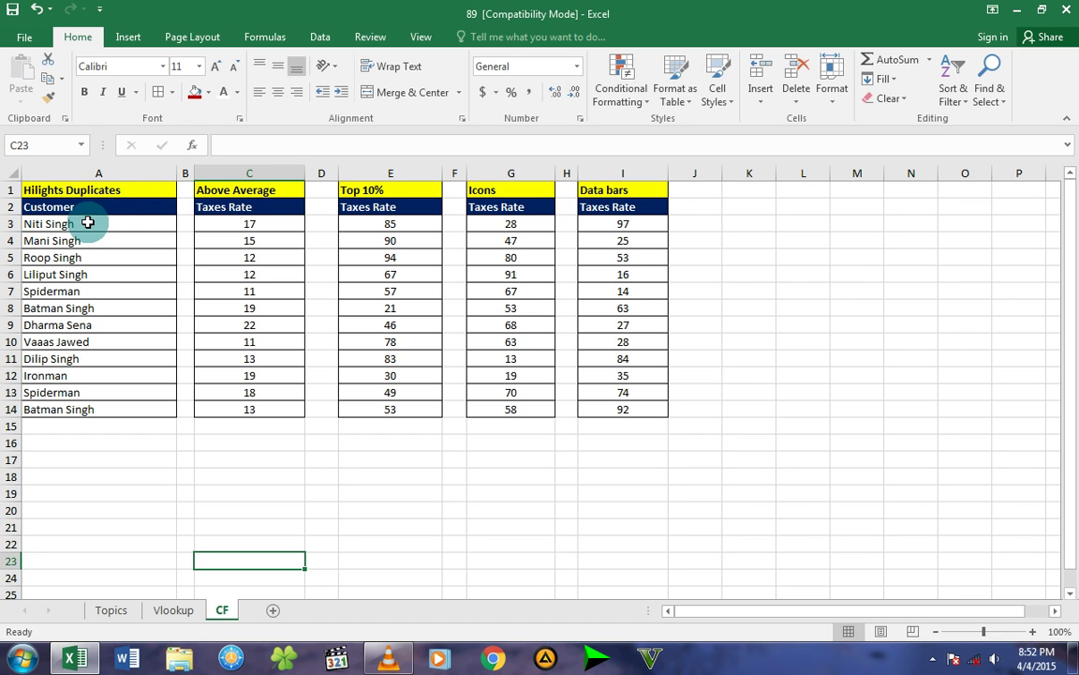
Step: Select A3:A14 and start a Highlight Cells Duplicate Values rule
left_click_drag(76, 225, 90, 404)
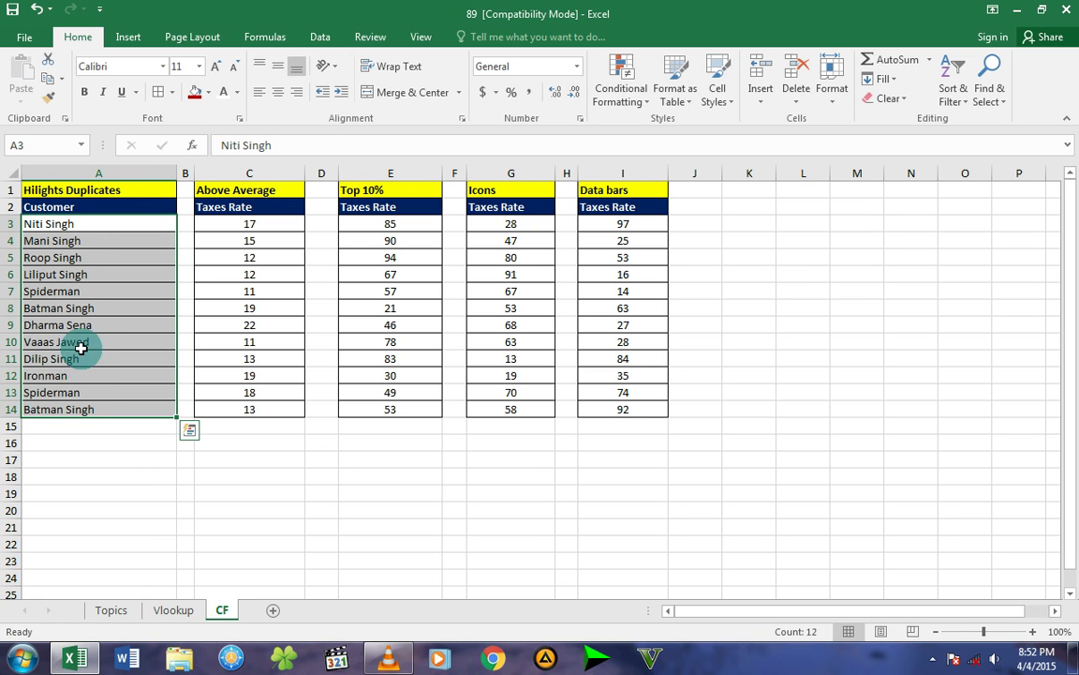
left_click(636, 104)
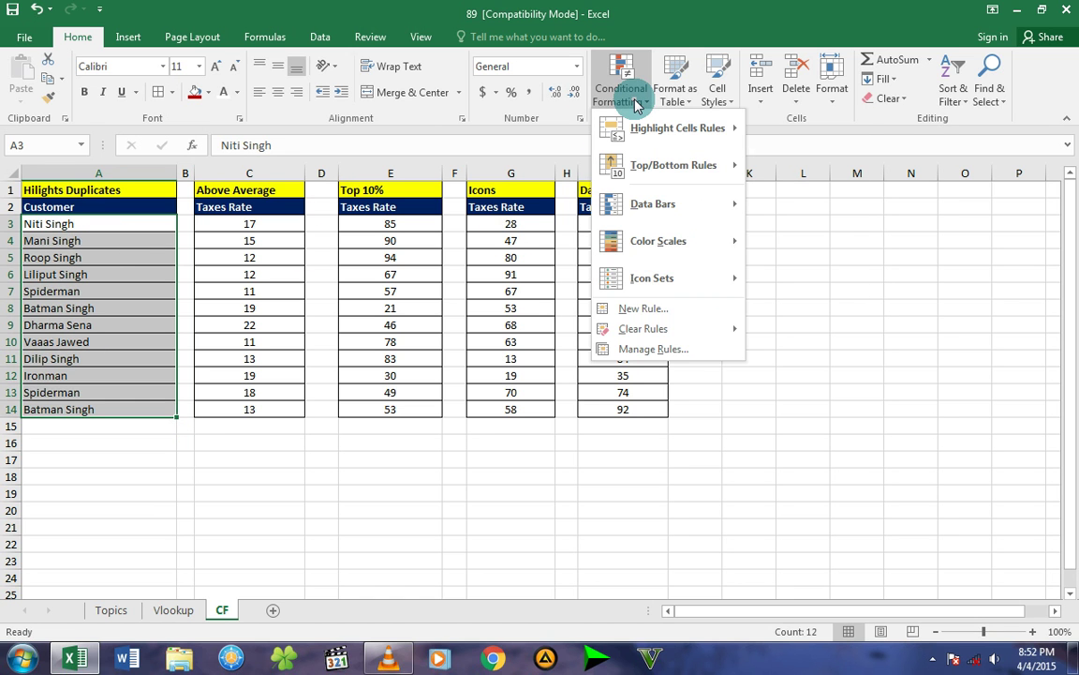
left_click(655, 126)
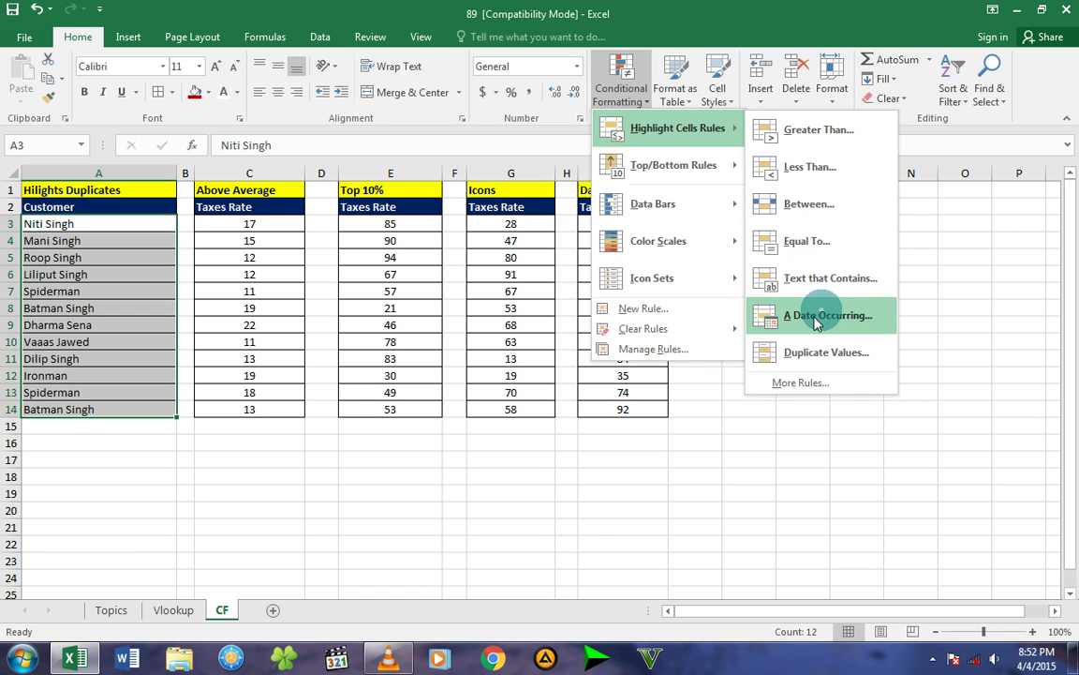
left_click(837, 362)
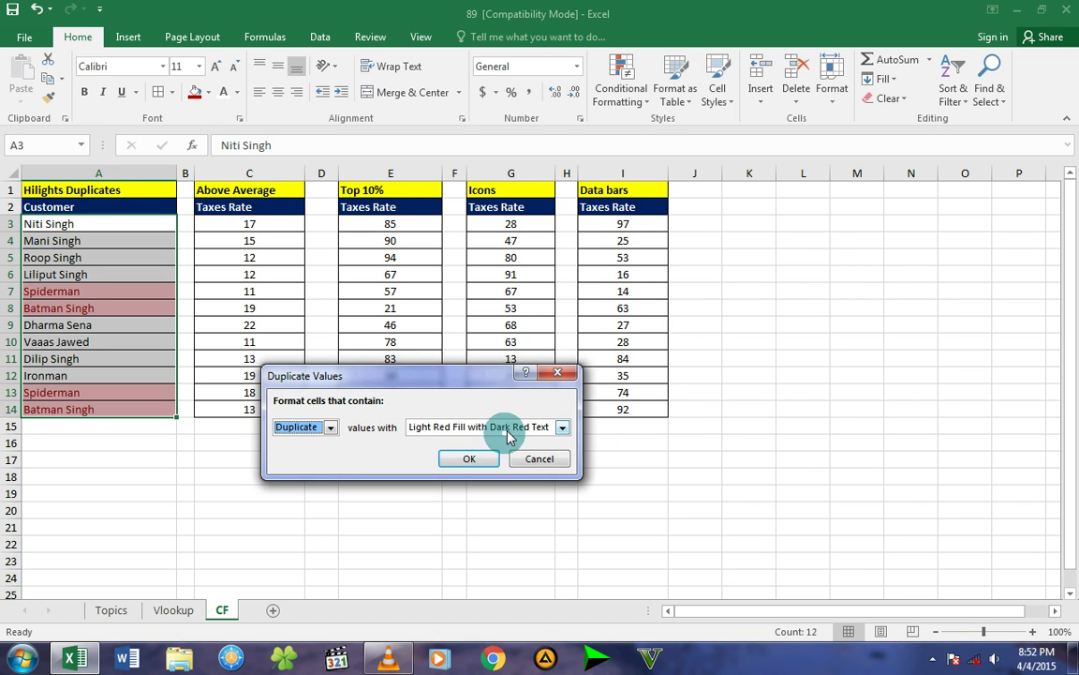
left_click_drag(394, 376, 807, 163)
Step: Preview the duplicates with yellow, green, light red fill, red text and red border presets
left_click(955, 215)
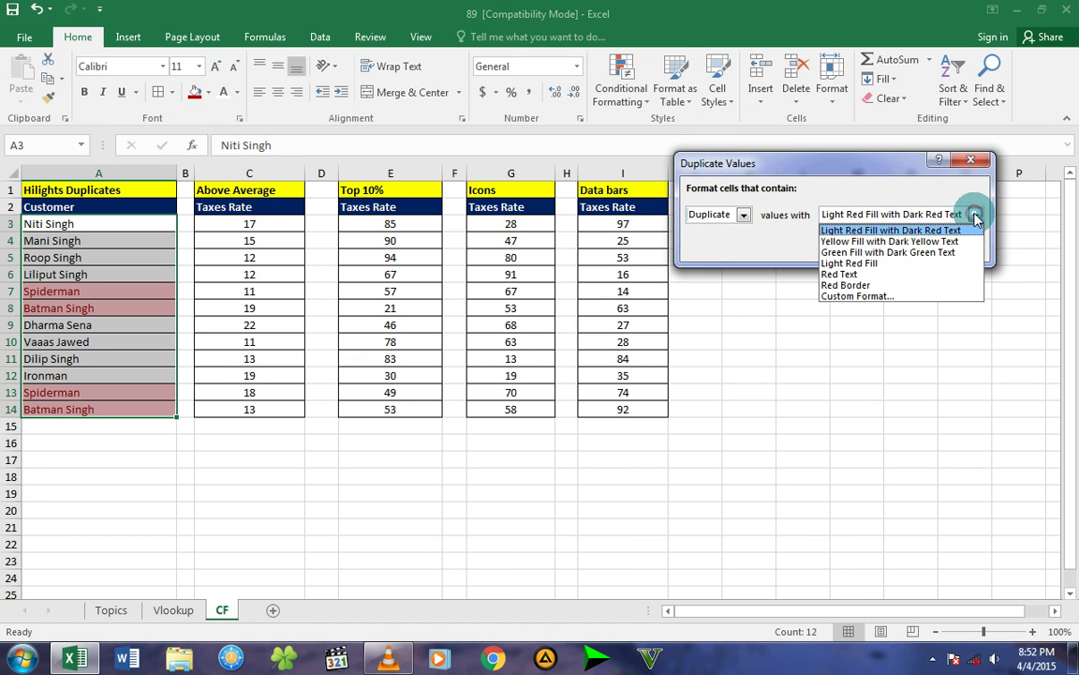
left_click(850, 241)
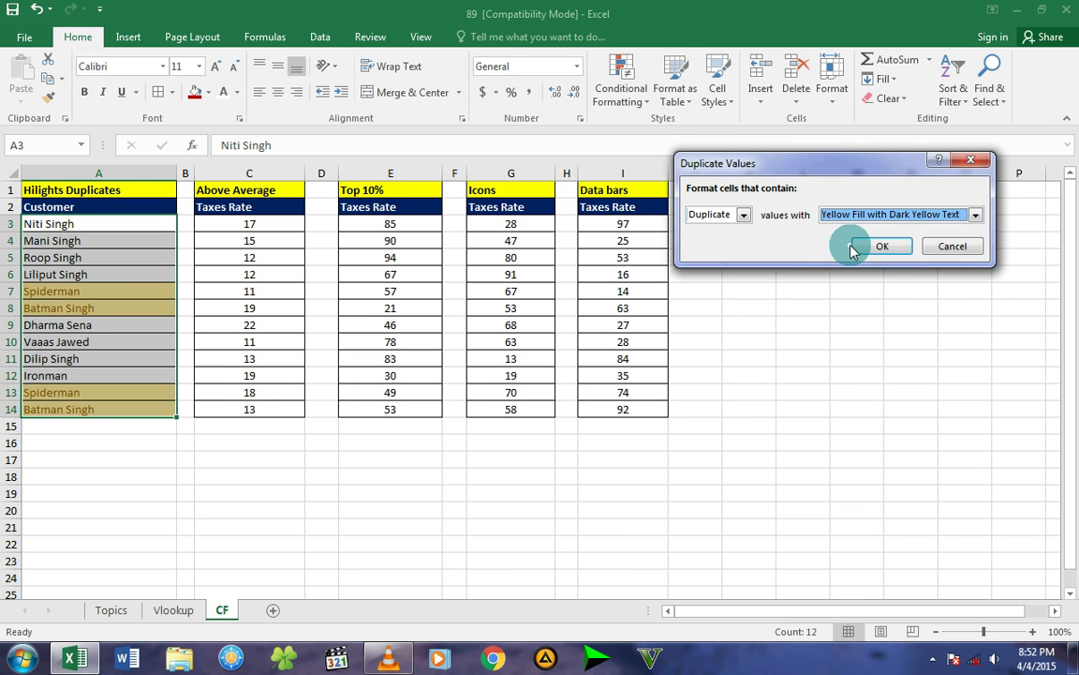
left_click(848, 214)
left_click(851, 253)
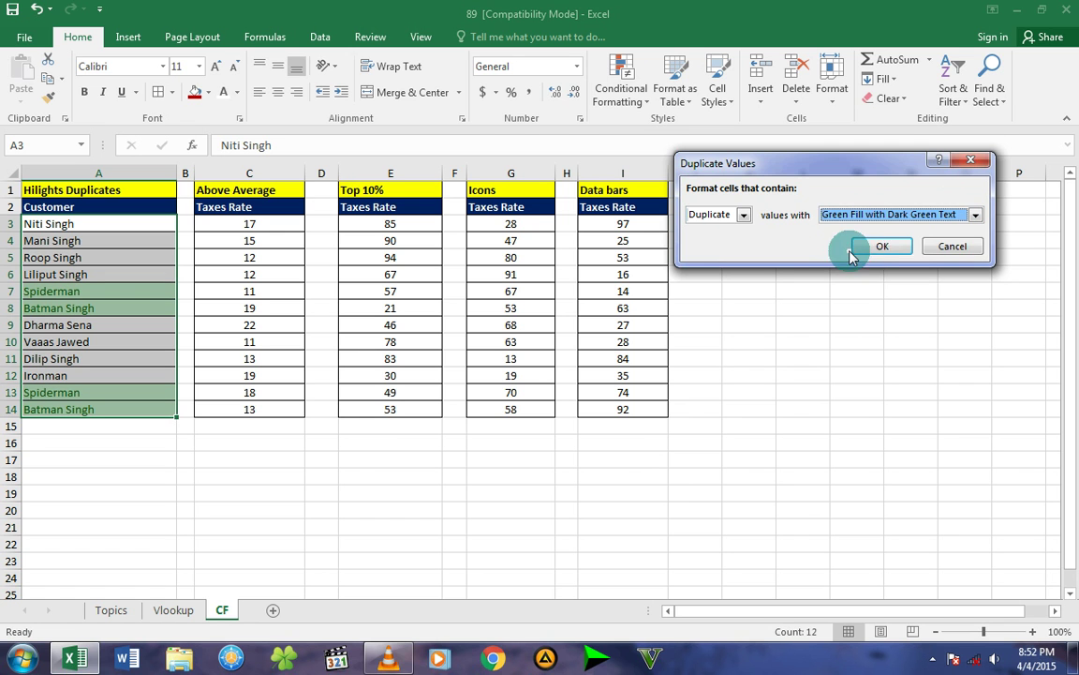
left_click(854, 215)
left_click(850, 263)
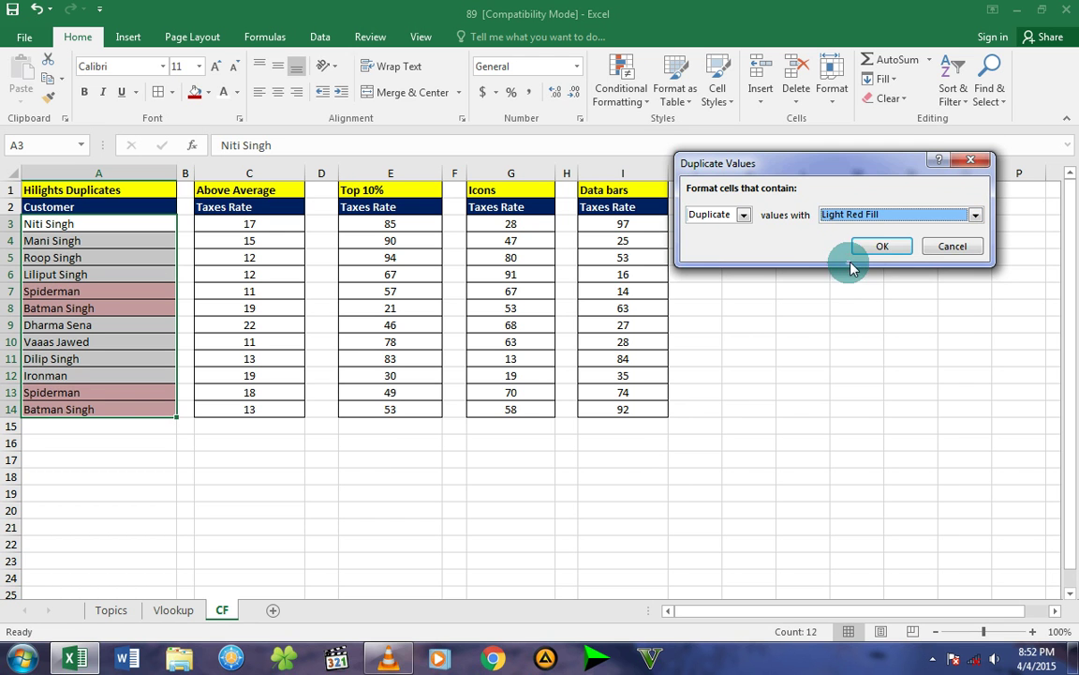
left_click(845, 214)
left_click(850, 277)
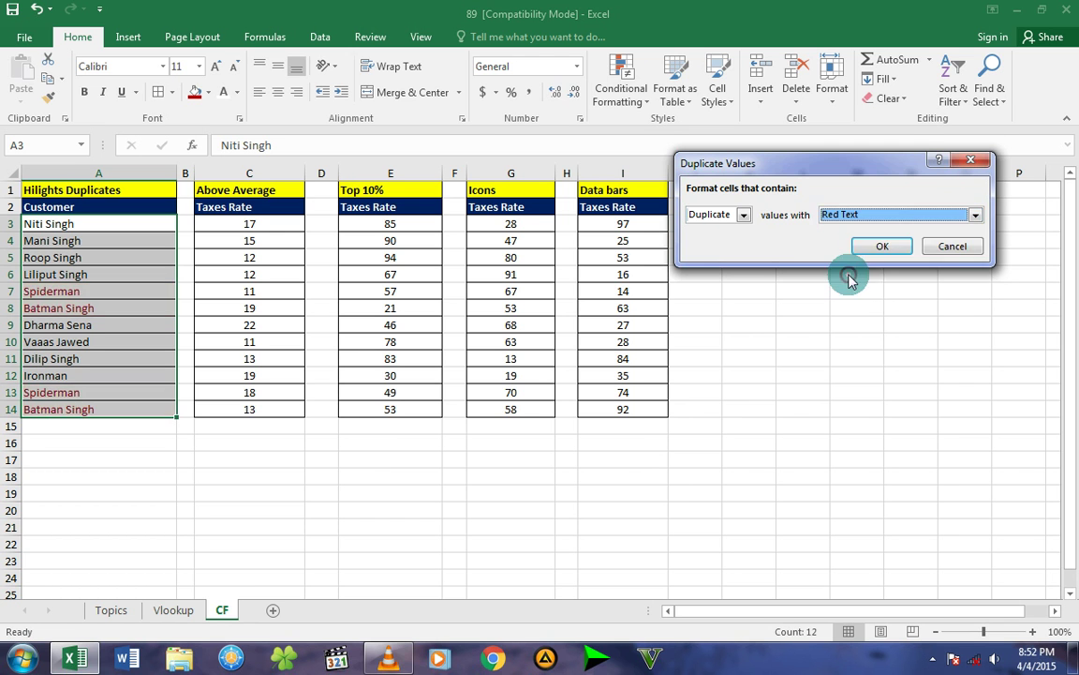
left_click(862, 214)
left_click(857, 285)
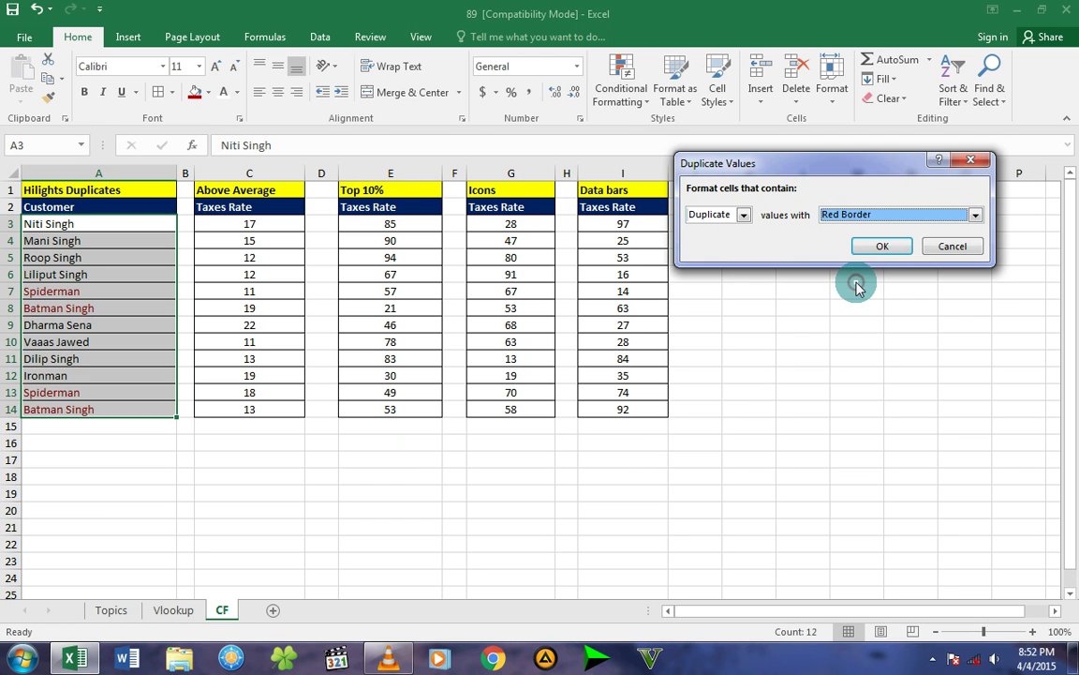
left_click(862, 216)
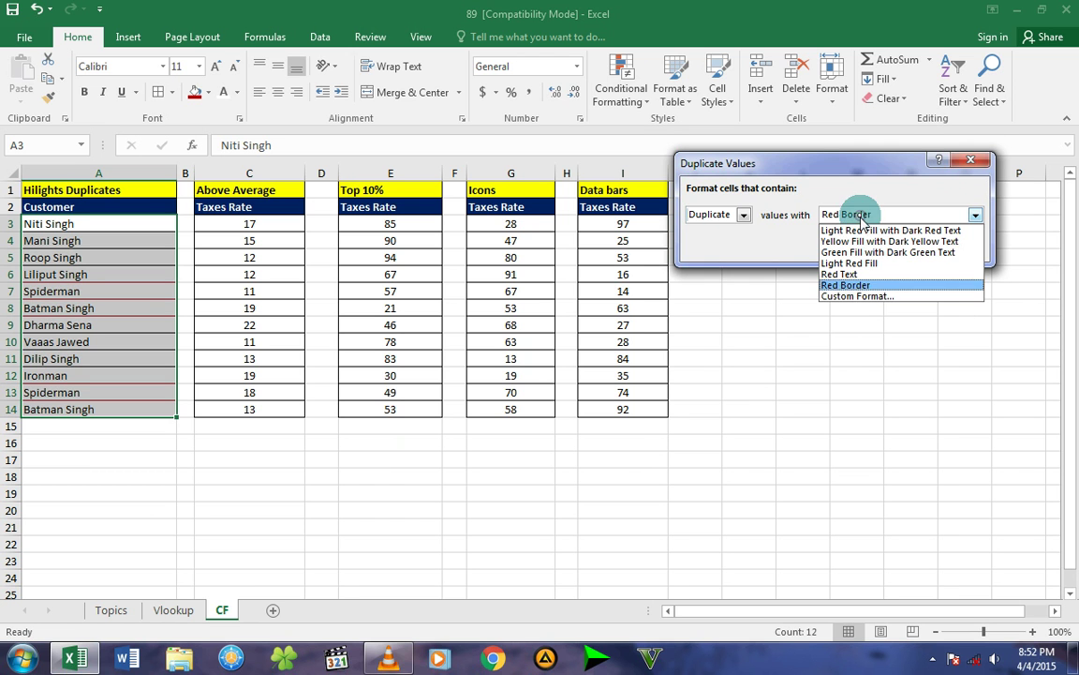
Step: Give duplicate customer names a custom blue two-colour gradient fill and apply the Duplicate Values rule
left_click(869, 297)
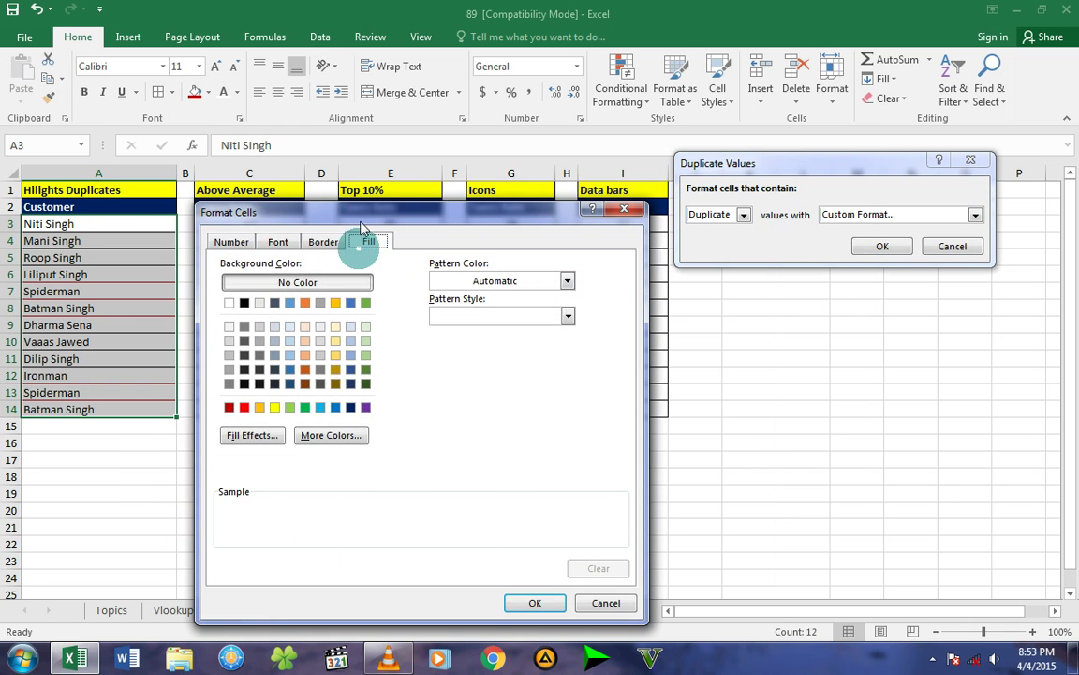
left_click_drag(328, 208, 467, 210)
left_click_drag(557, 187, 585, 142)
left_click(592, 302)
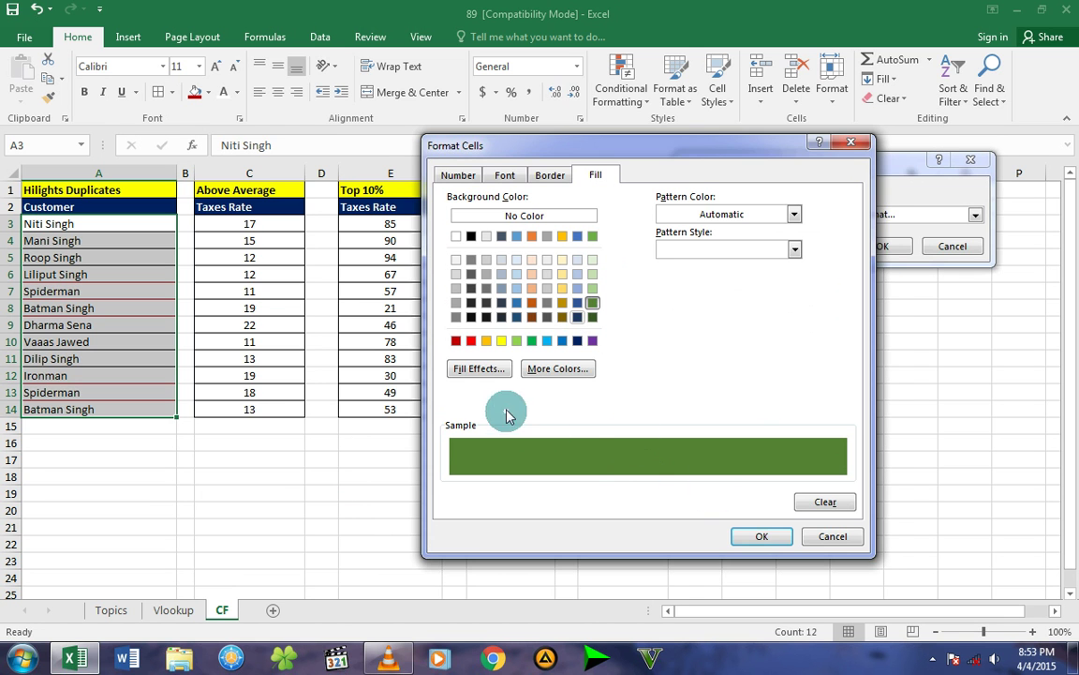
left_click(482, 372)
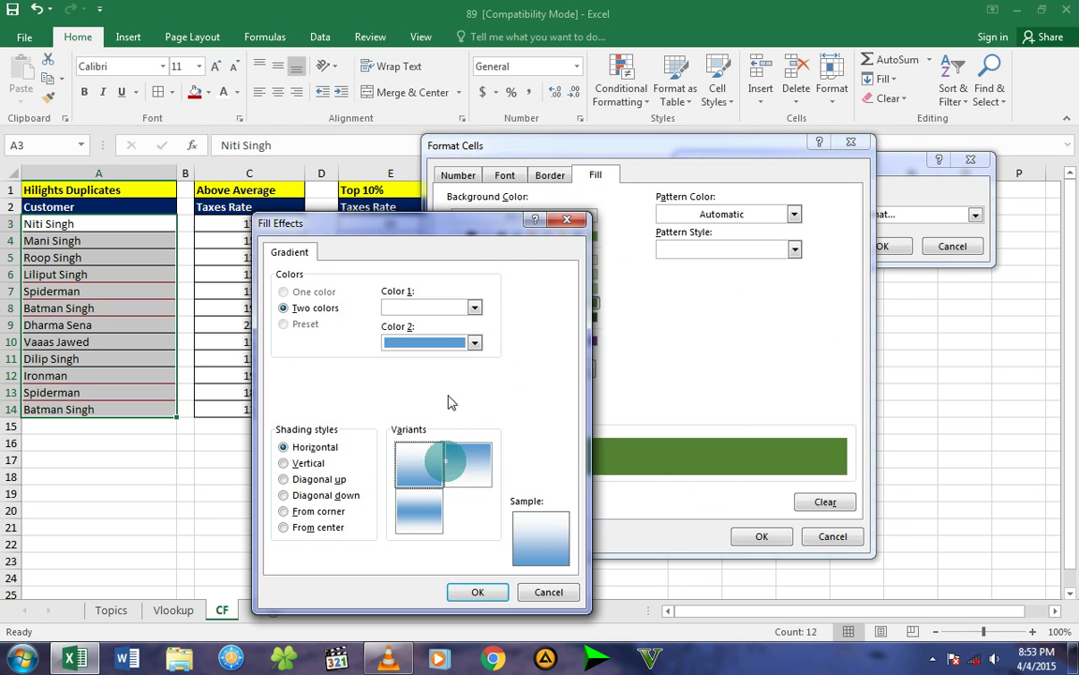
left_click(477, 591)
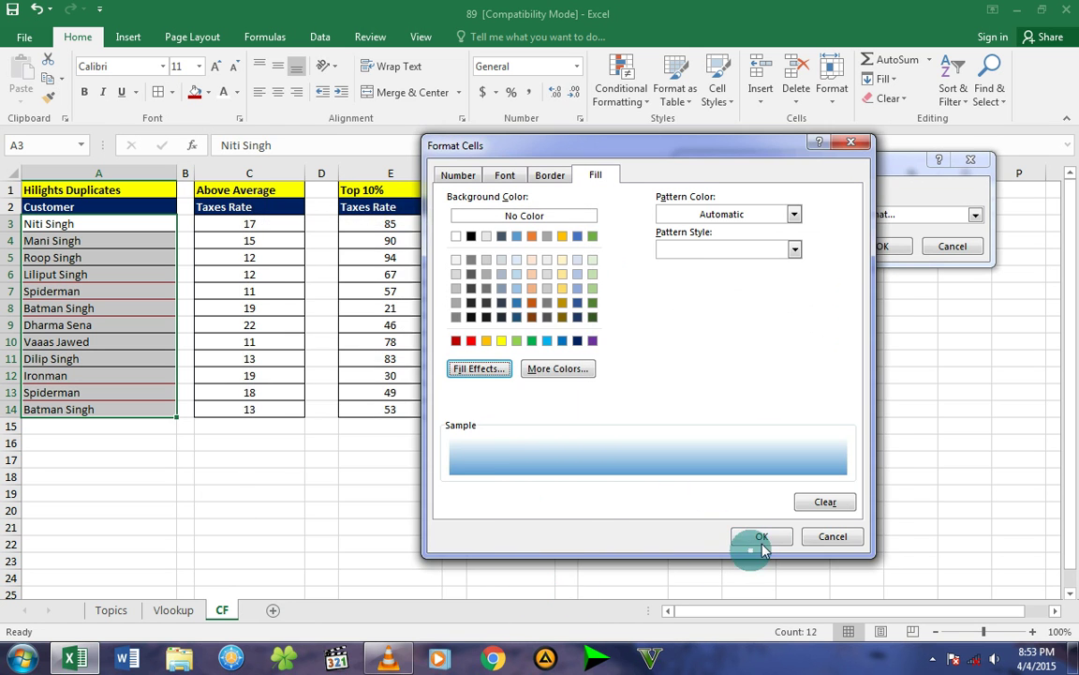
left_click(763, 538)
left_click(879, 247)
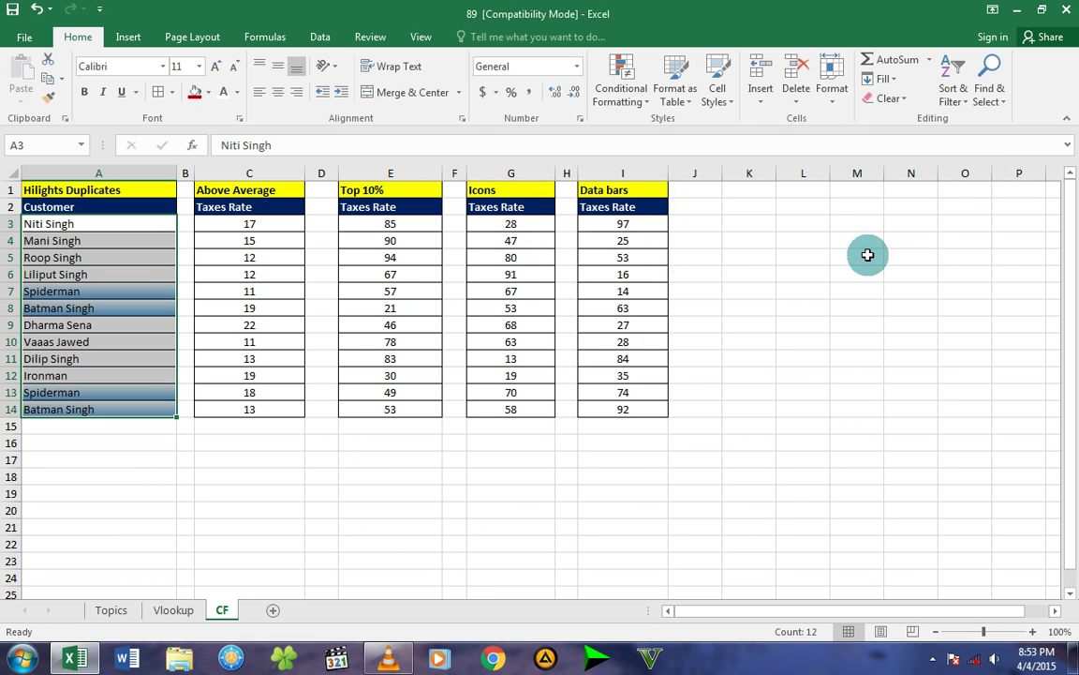
left_click(77, 460)
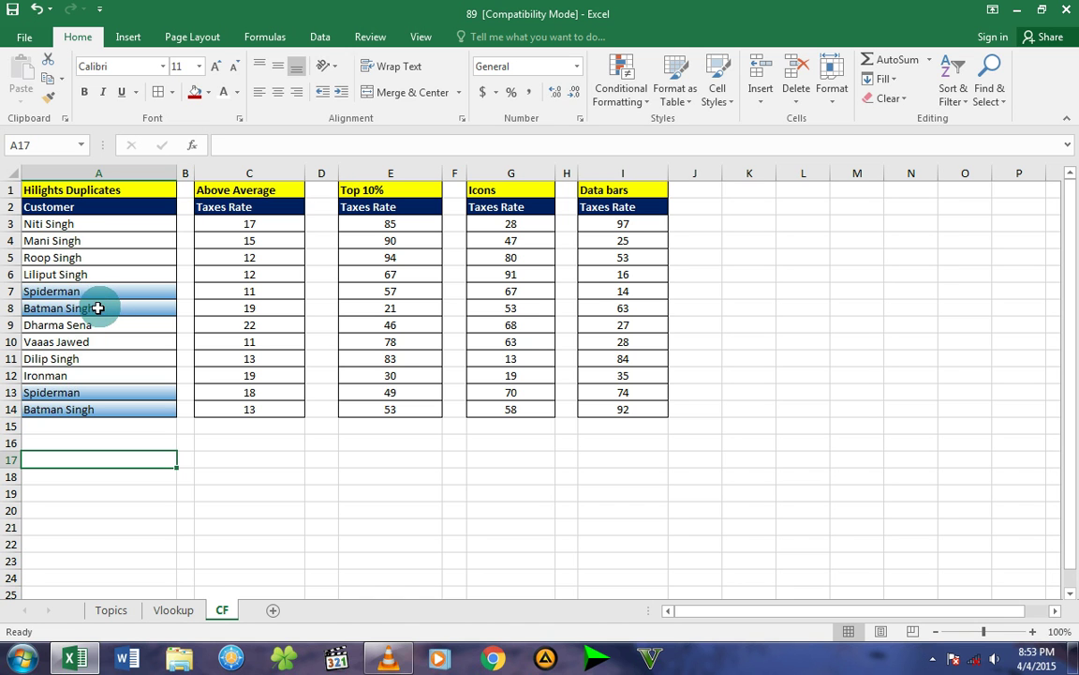
Step: Enter Spiderman in cell A5, then select the Taxes Rate values C3:C14
left_click(112, 256)
key("shift+s")
type("pi")
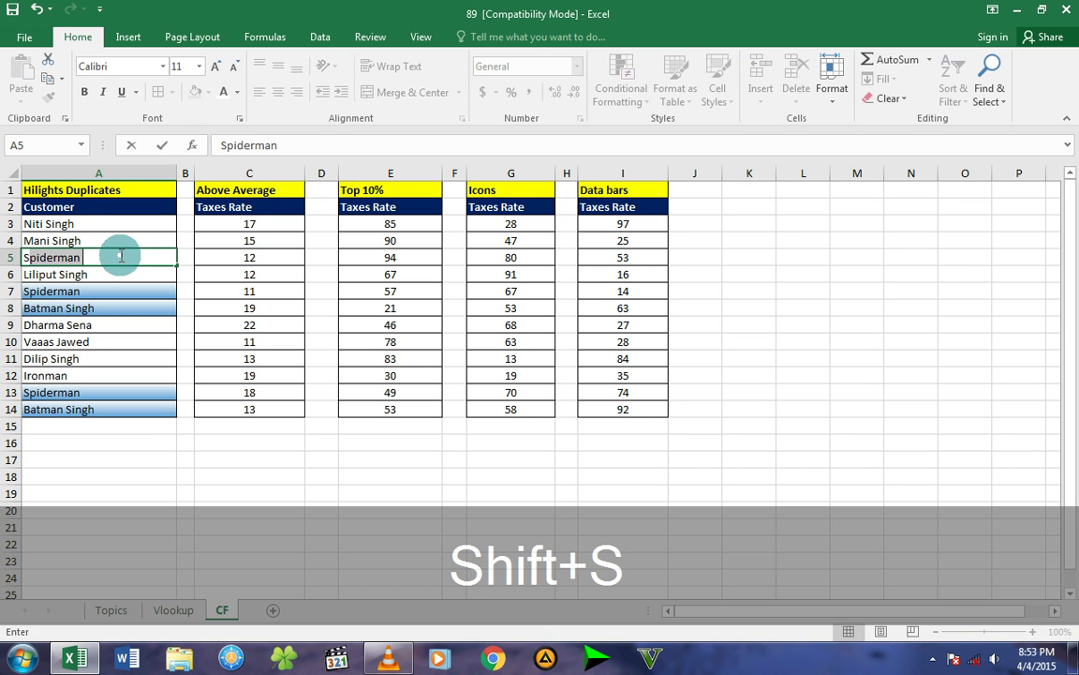
type("derman")
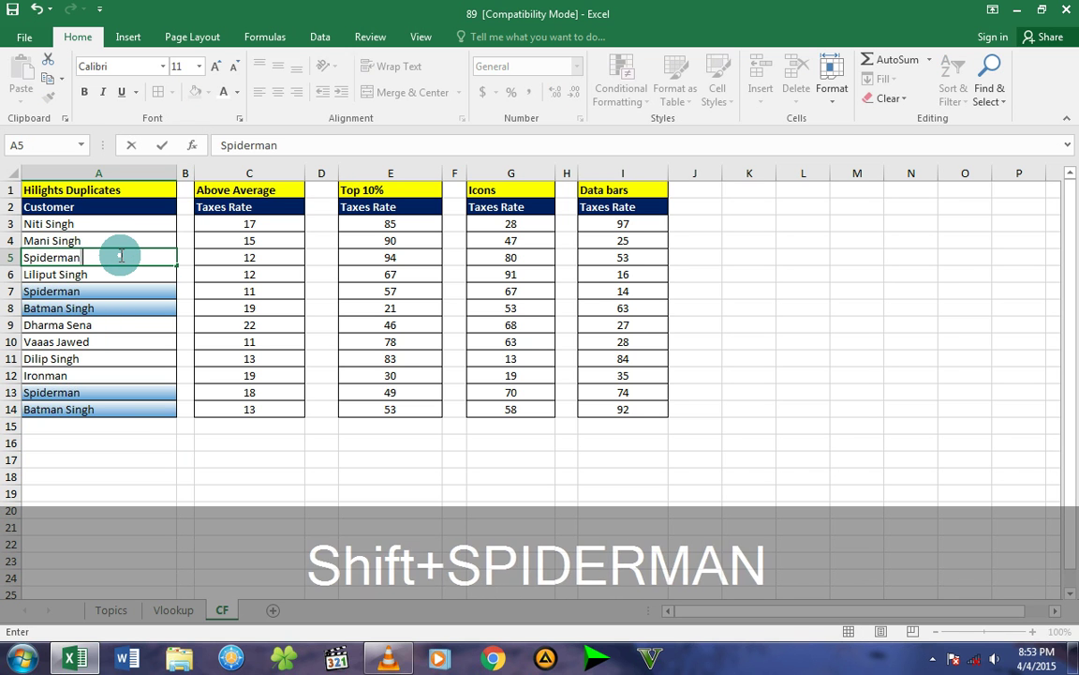
key("Return")
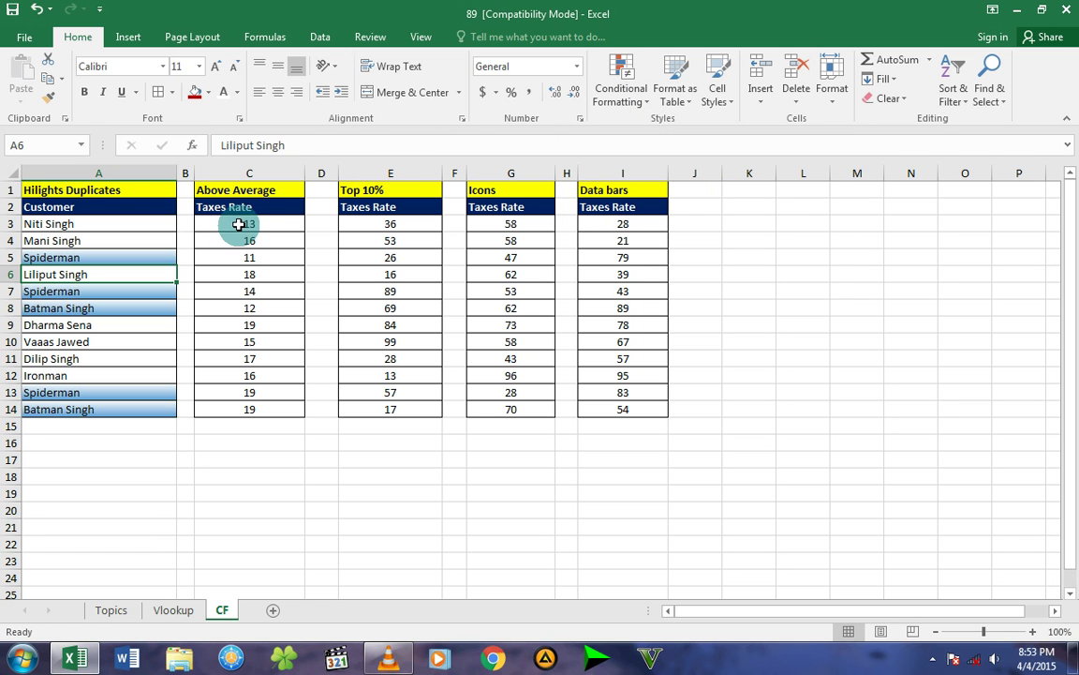
left_click_drag(239, 224, 248, 407)
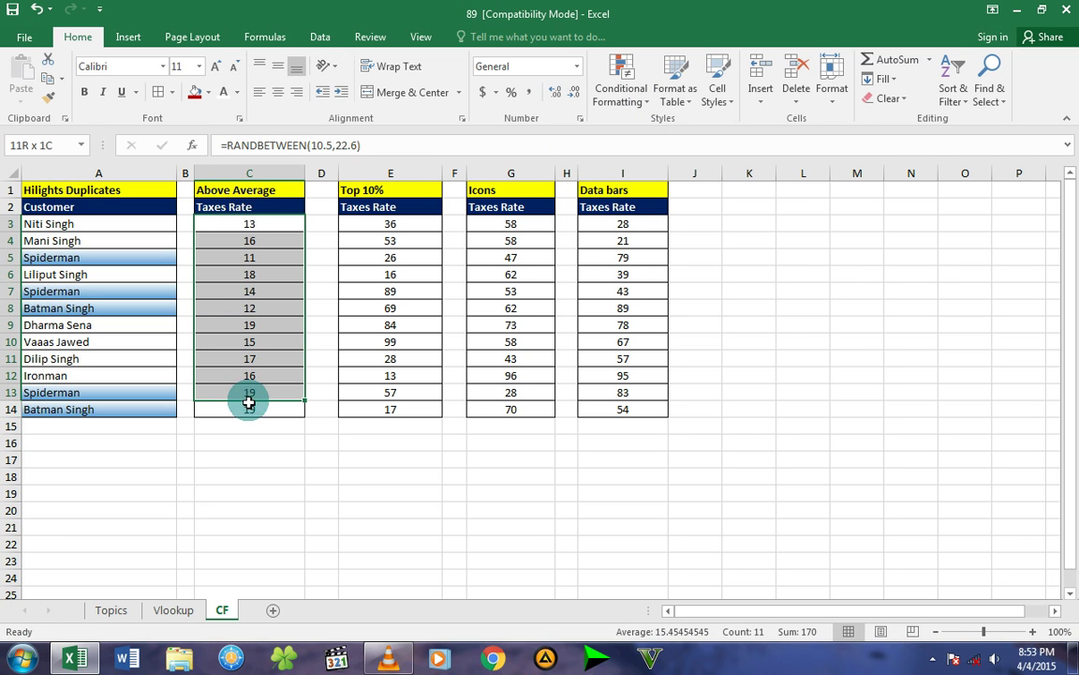
Step: Start a Top/Bottom Above Average conditional formatting rule for the Taxes Rate values
left_click(636, 102)
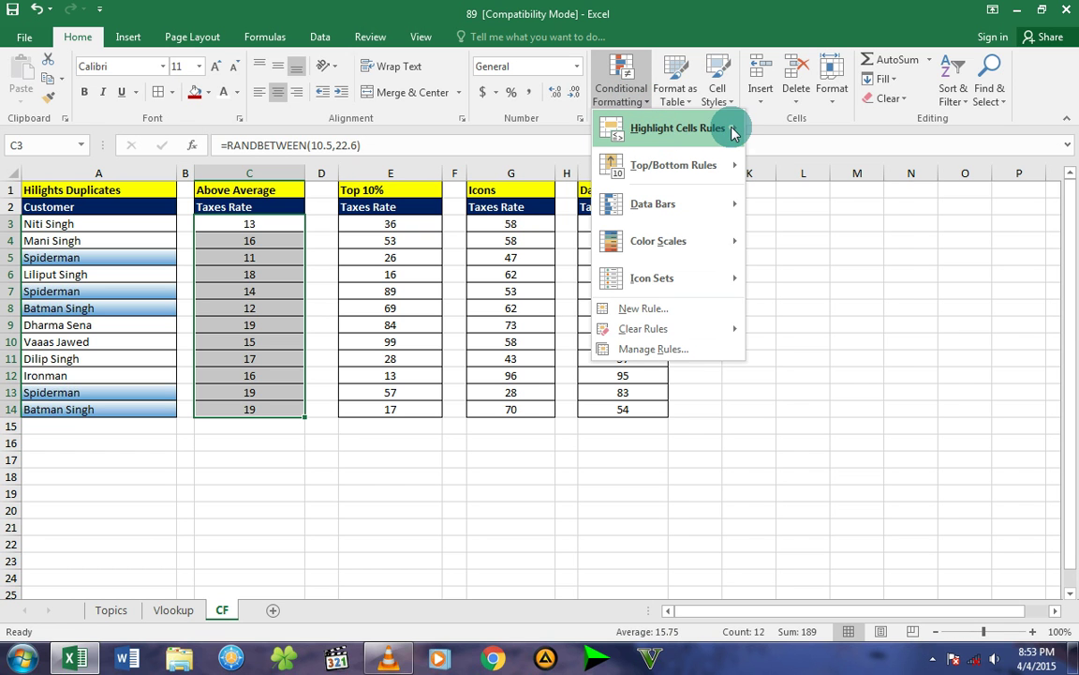
mouse_move(734, 134)
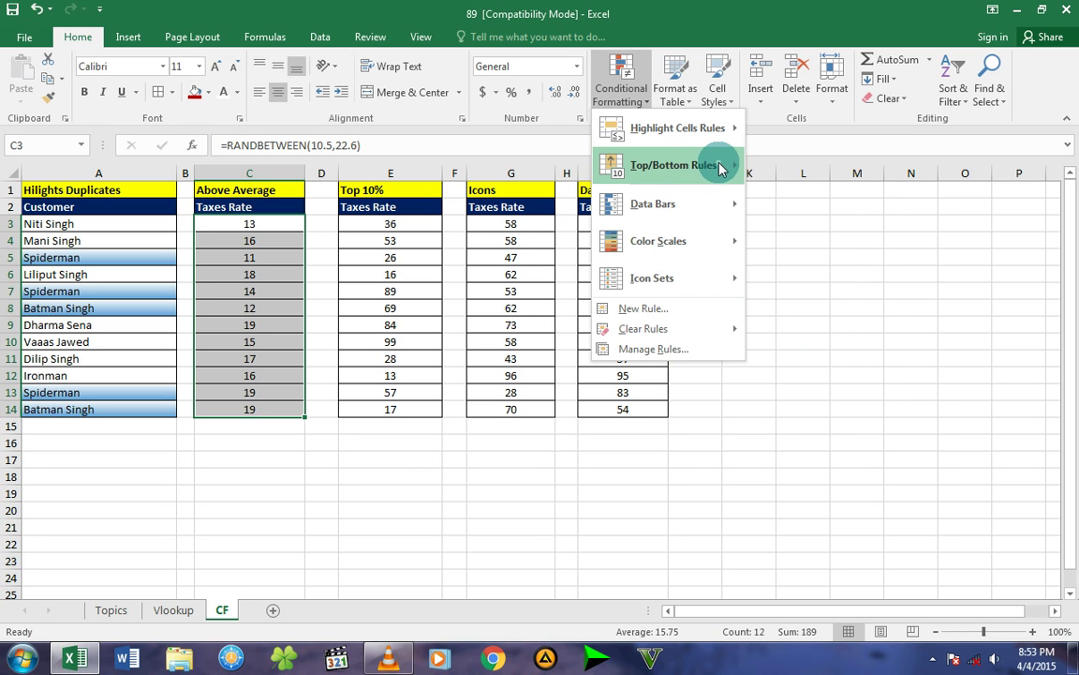
mouse_move(733, 167)
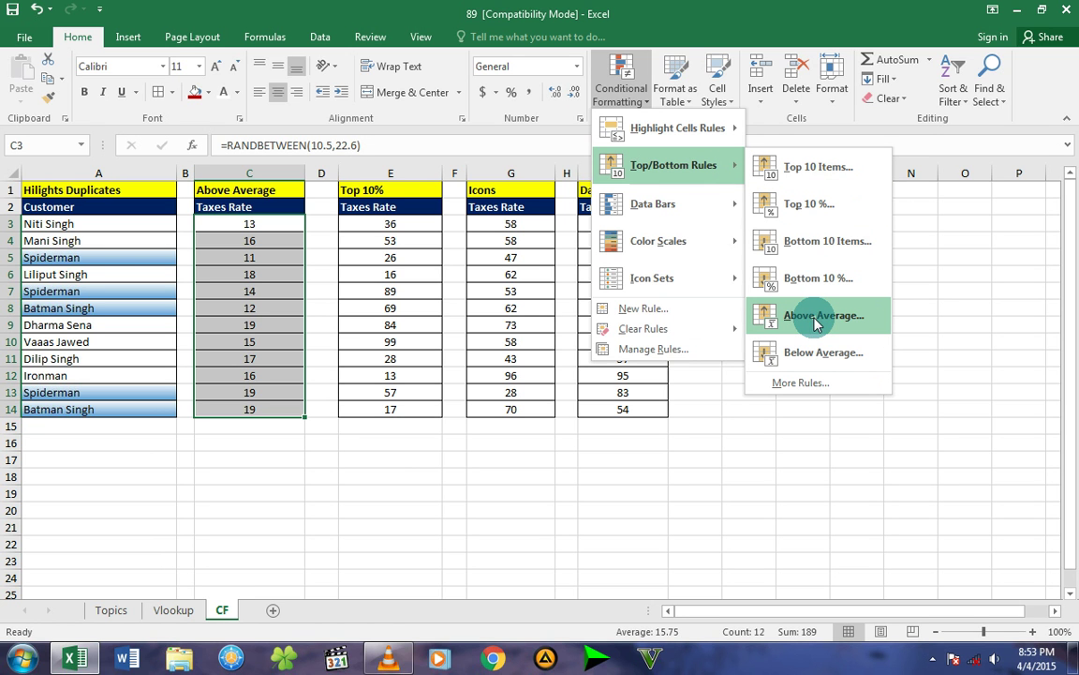
left_click(815, 317)
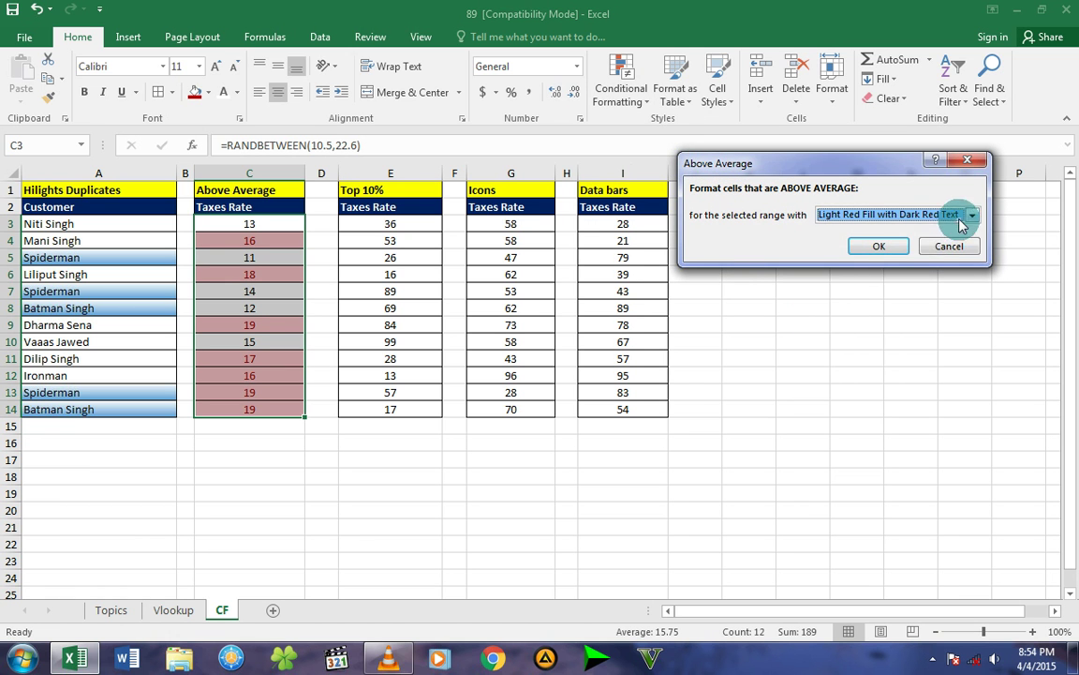
left_click(960, 219)
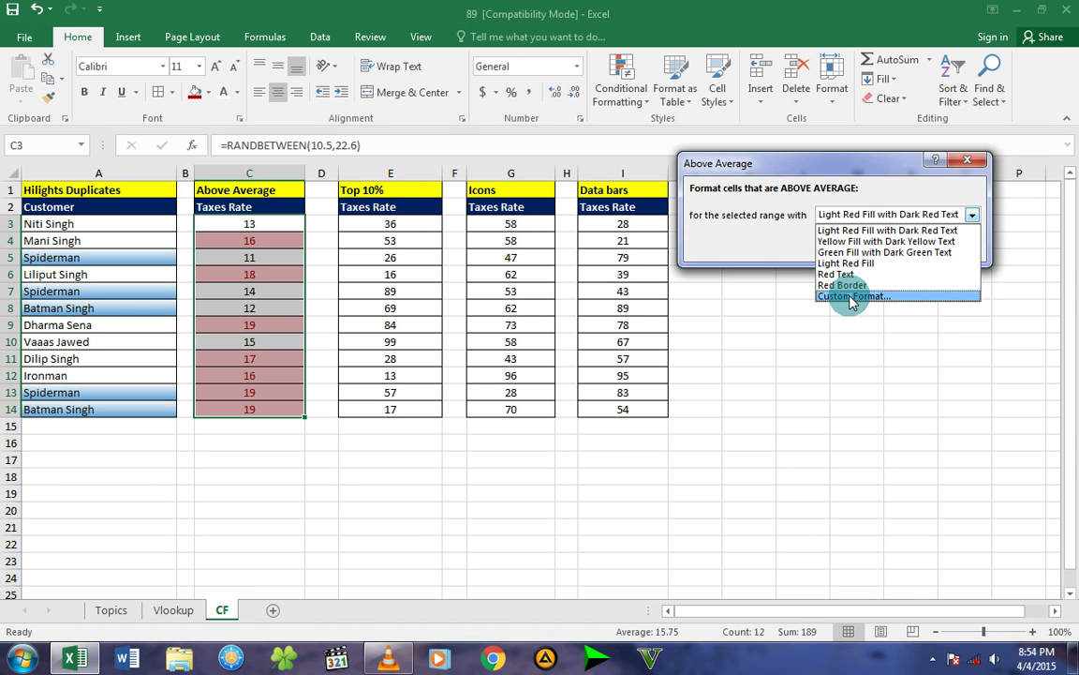
Step: Give above-average rates a custom gradient fill with dark orange as Color 2, and apply it
left_click(851, 297)
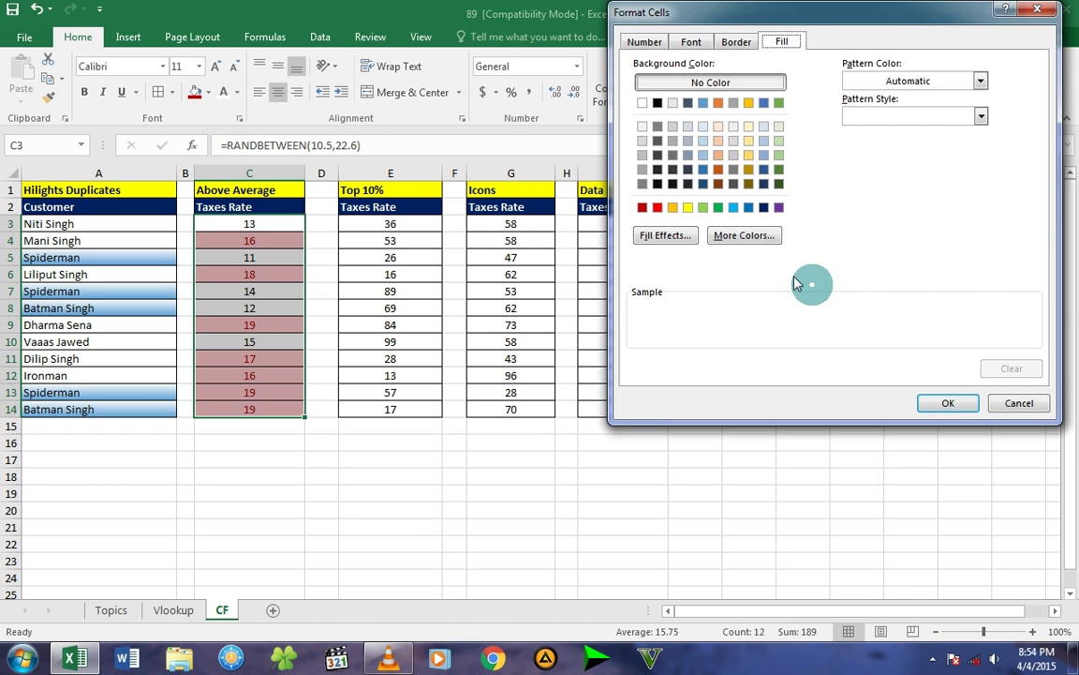
left_click(673, 210)
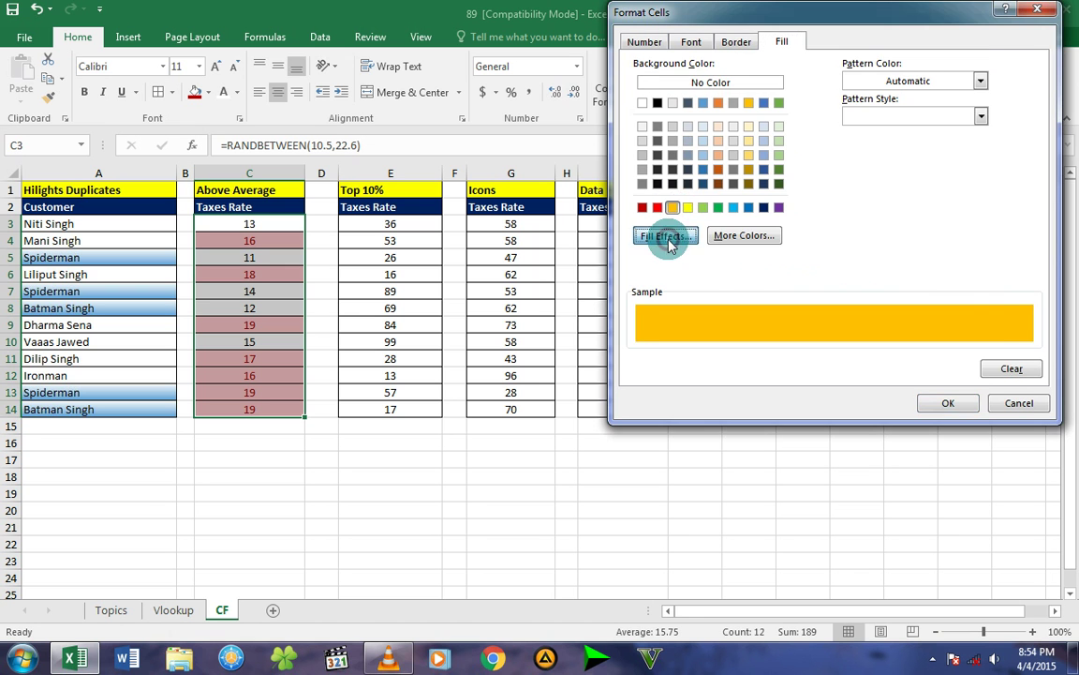
left_click(656, 235)
left_click(834, 139)
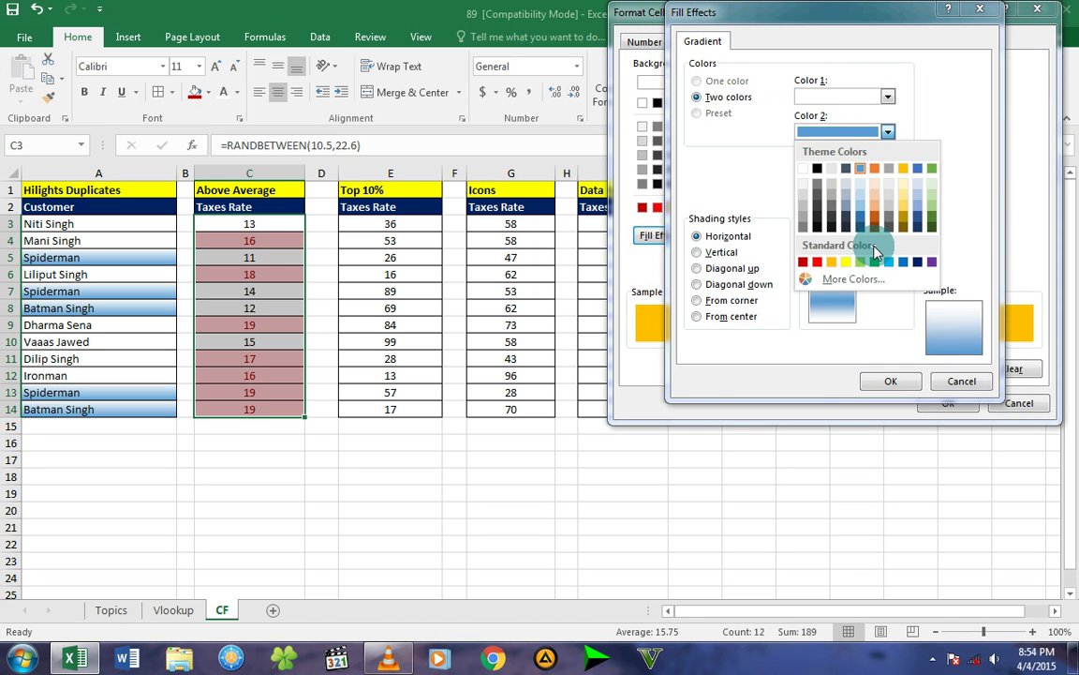
left_click(874, 211)
left_click(890, 381)
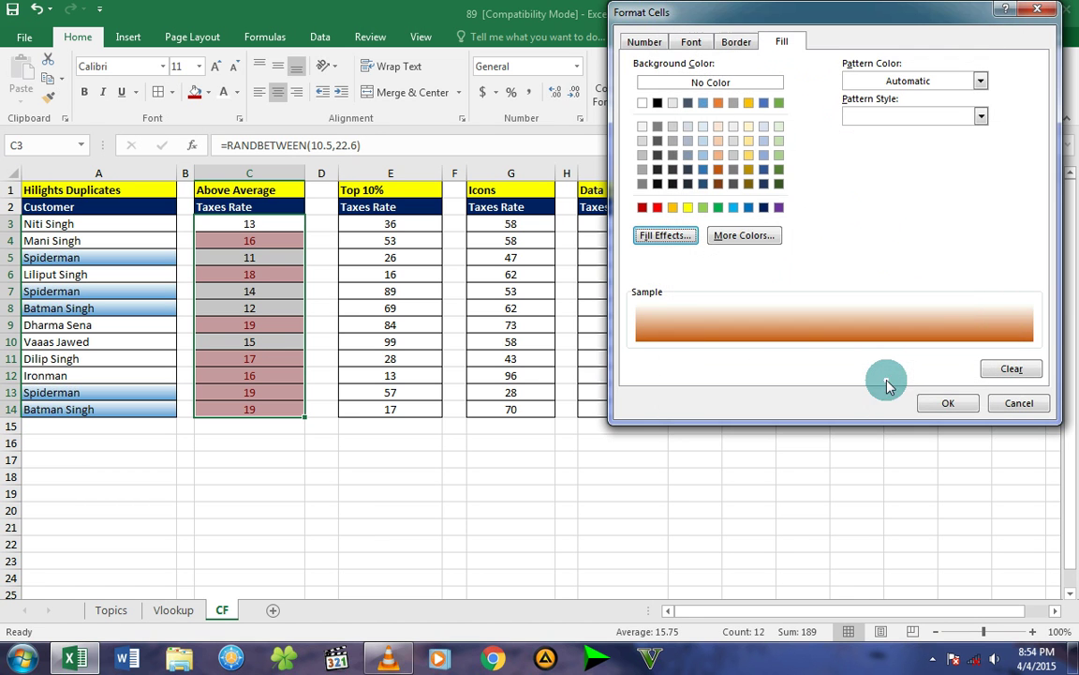
left_click(948, 403)
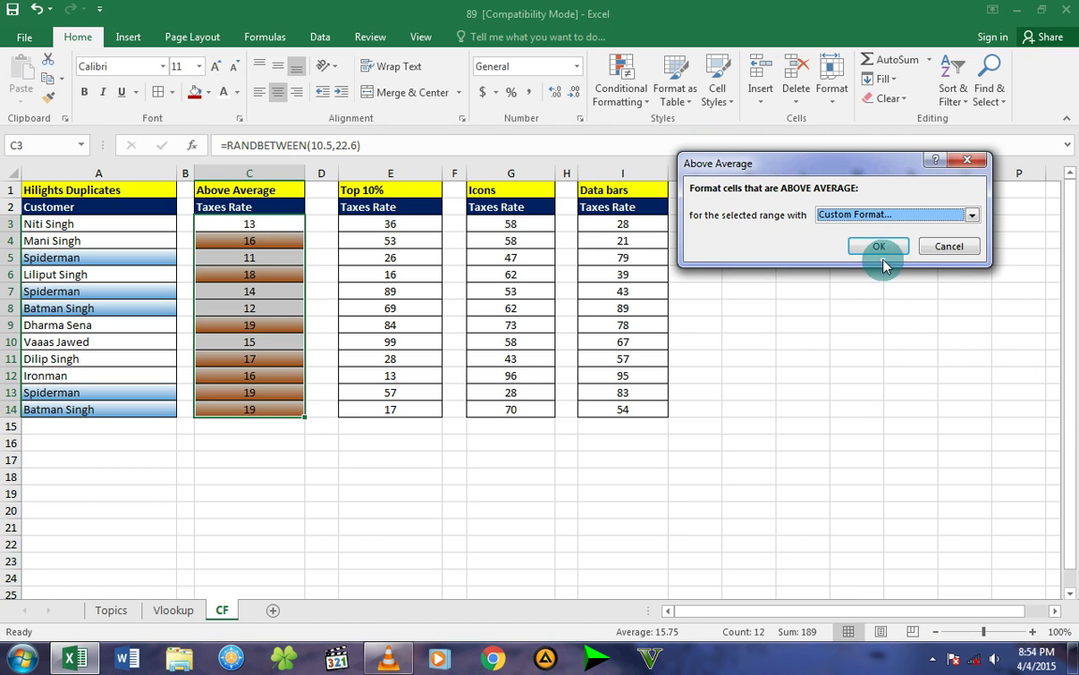
left_click(881, 248)
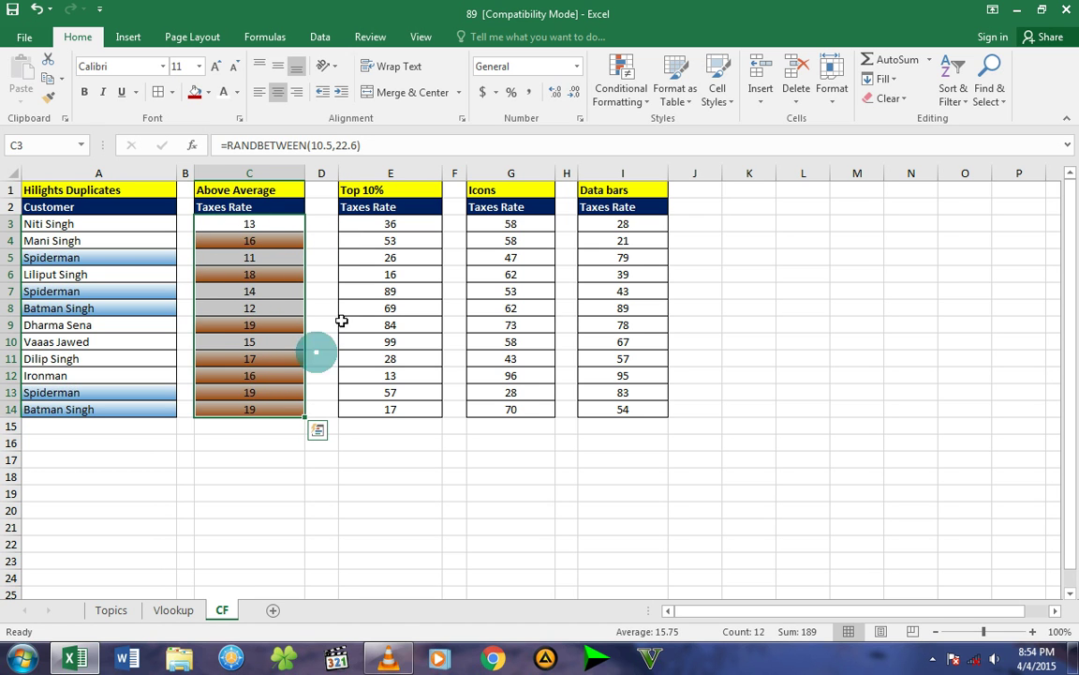
Step: Apply a Top 5% rule with Light Red Fill to E3:E14, marking 99
left_click_drag(390, 225, 393, 409)
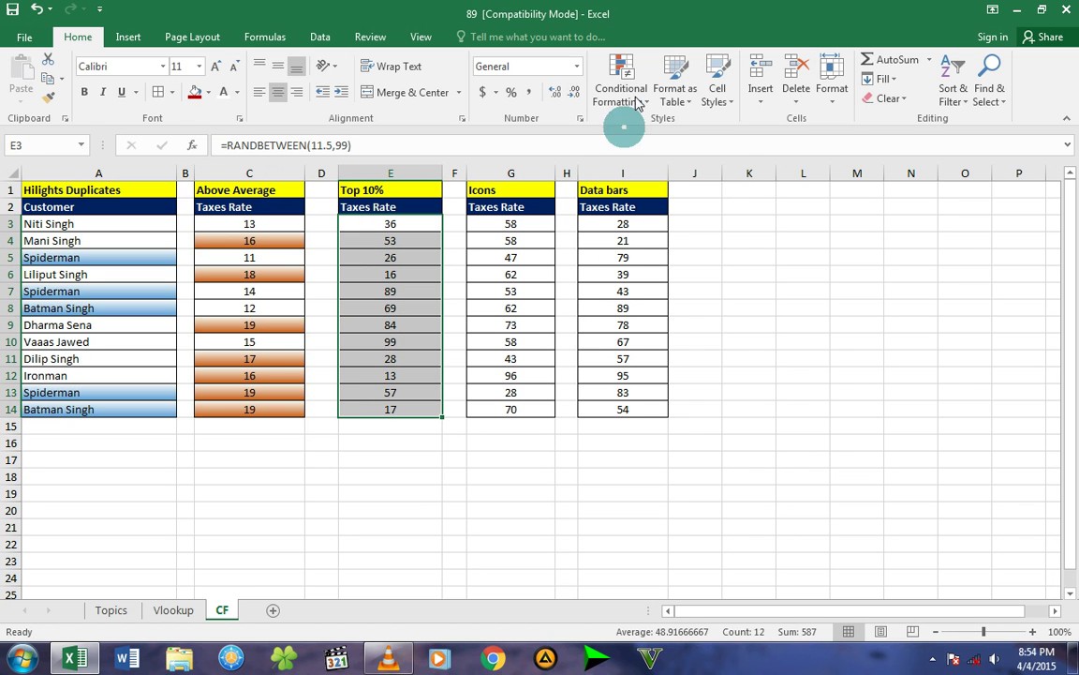
left_click(632, 94)
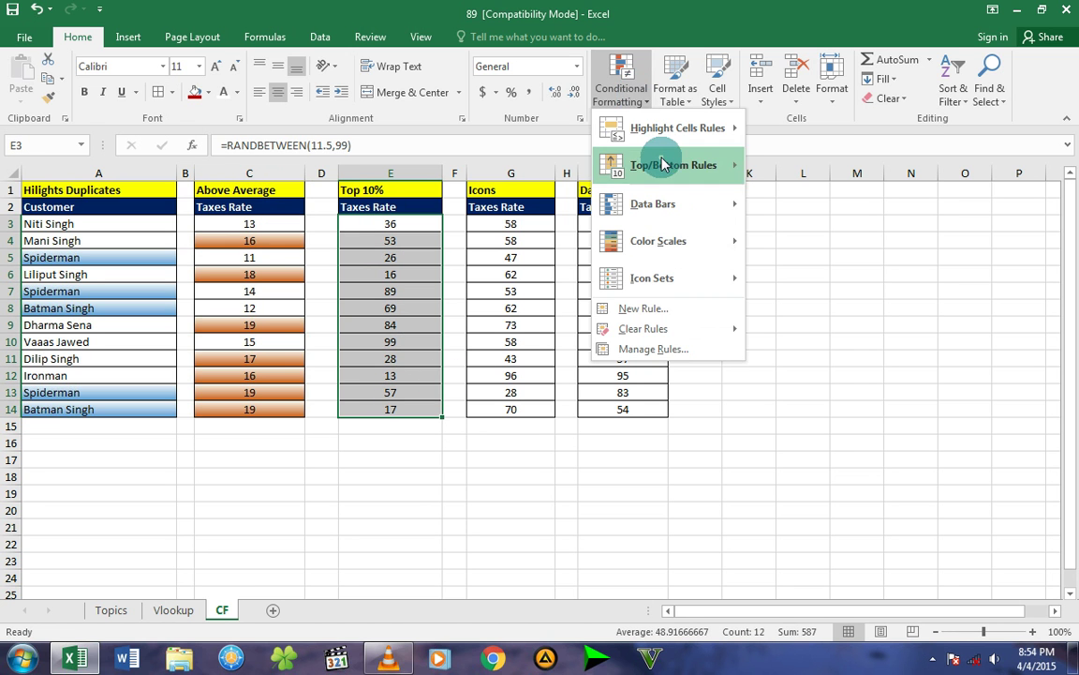
left_click(707, 163)
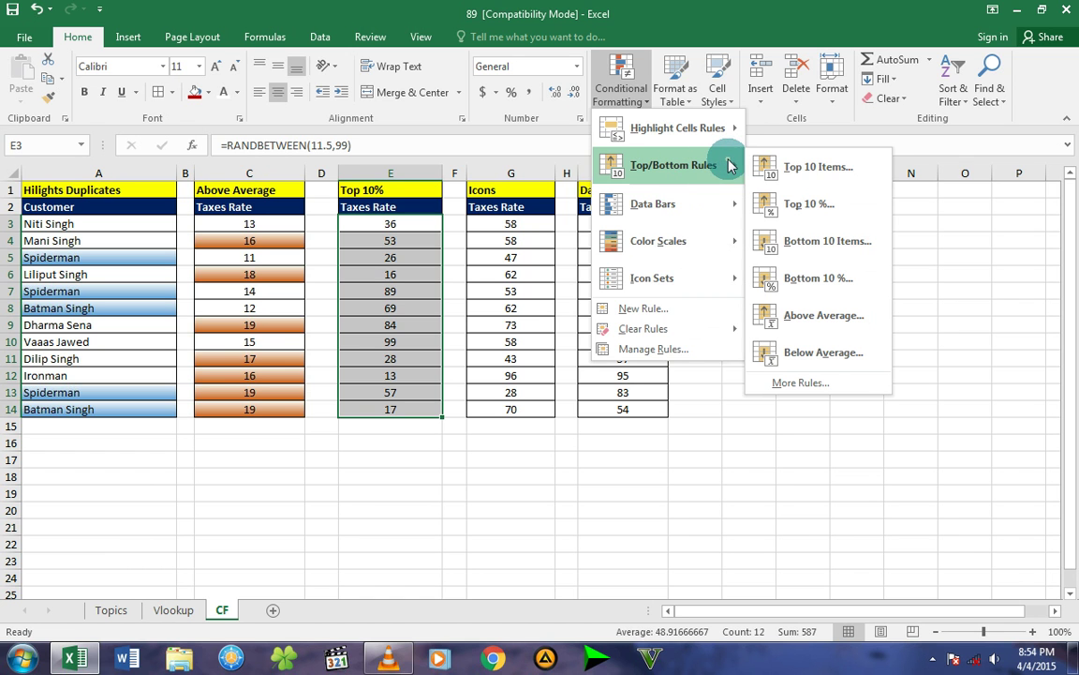
left_click(830, 203)
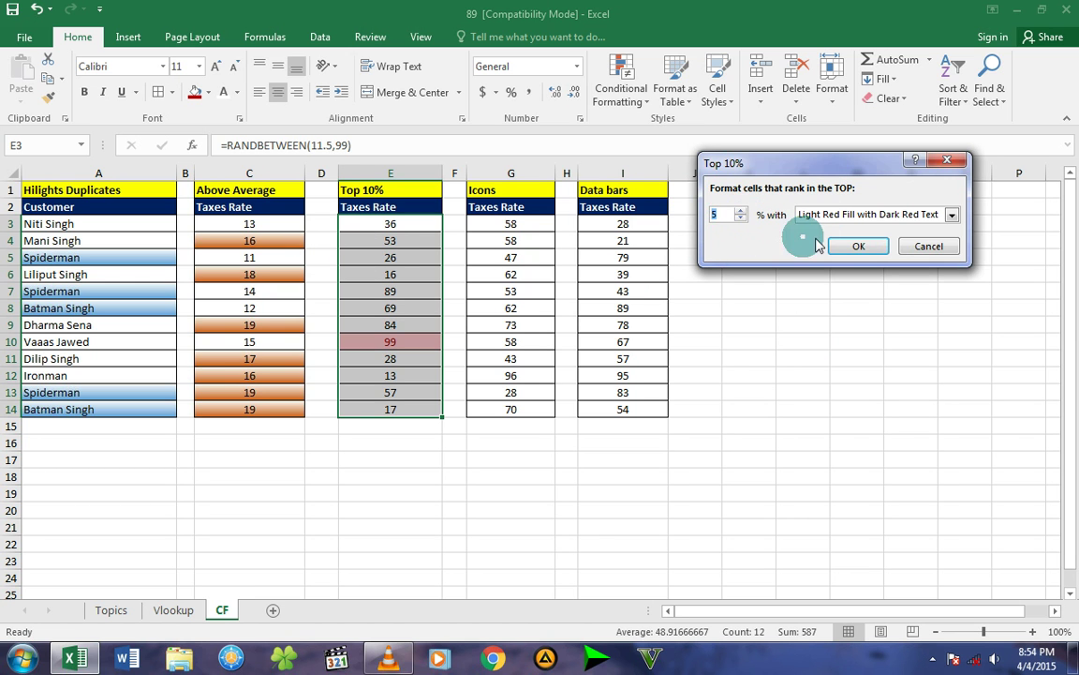
left_click(857, 247)
left_click(854, 248)
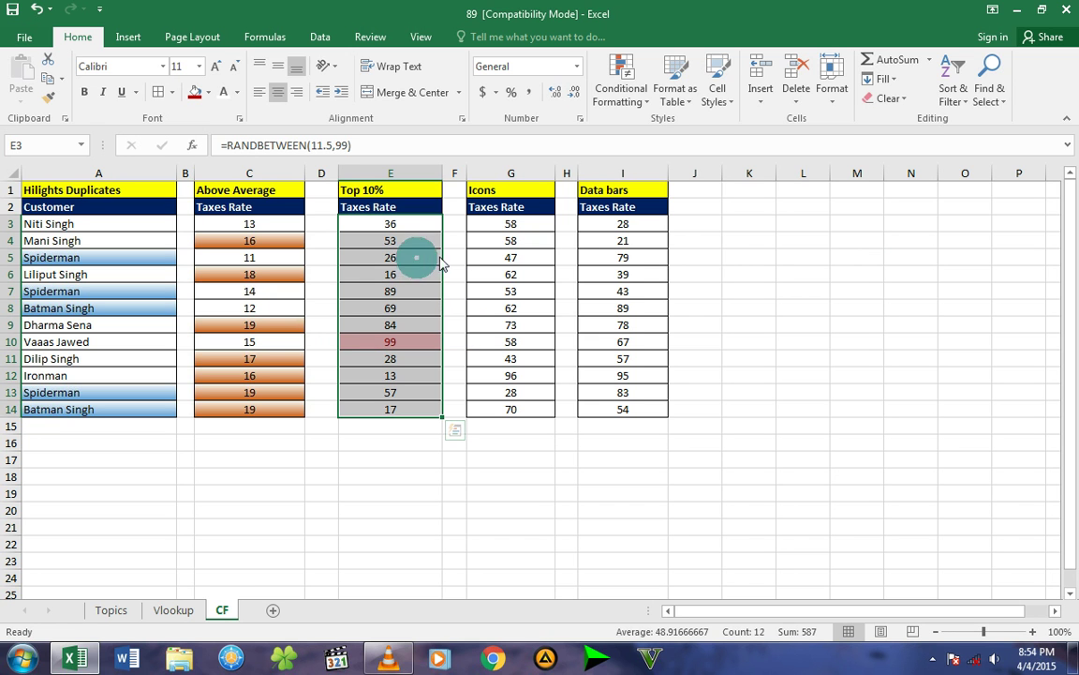
left_click_drag(506, 225, 509, 413)
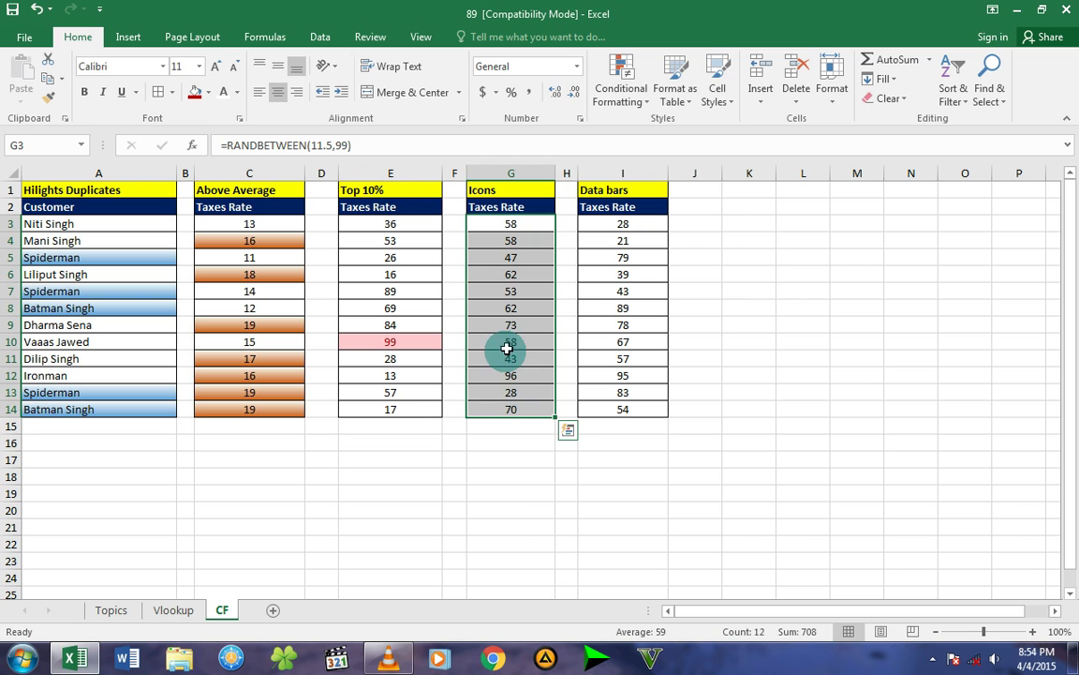
Step: Add the 4 Arrows (Colored) icon set to the Icons column G3:G14
left_click(634, 97)
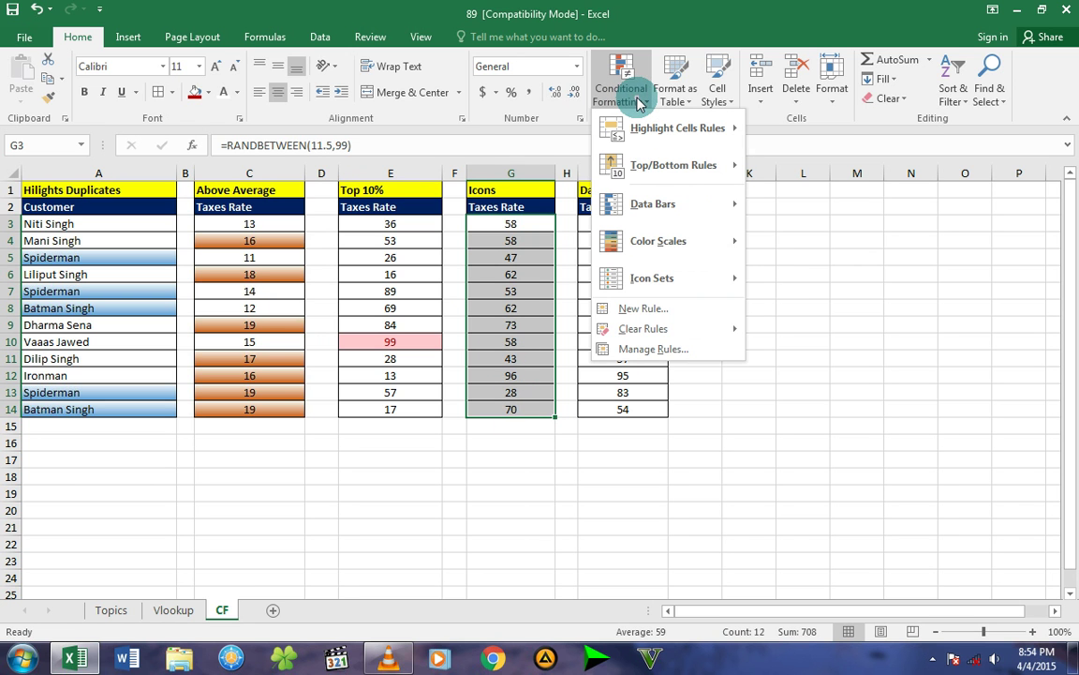
left_click(667, 273)
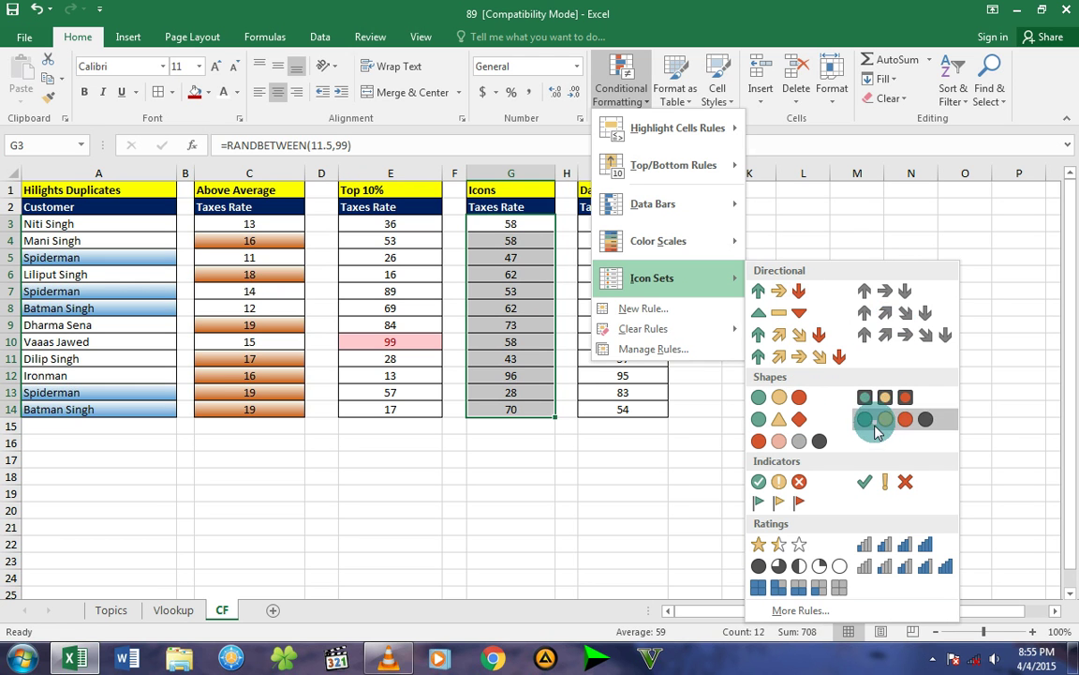
left_click(775, 337)
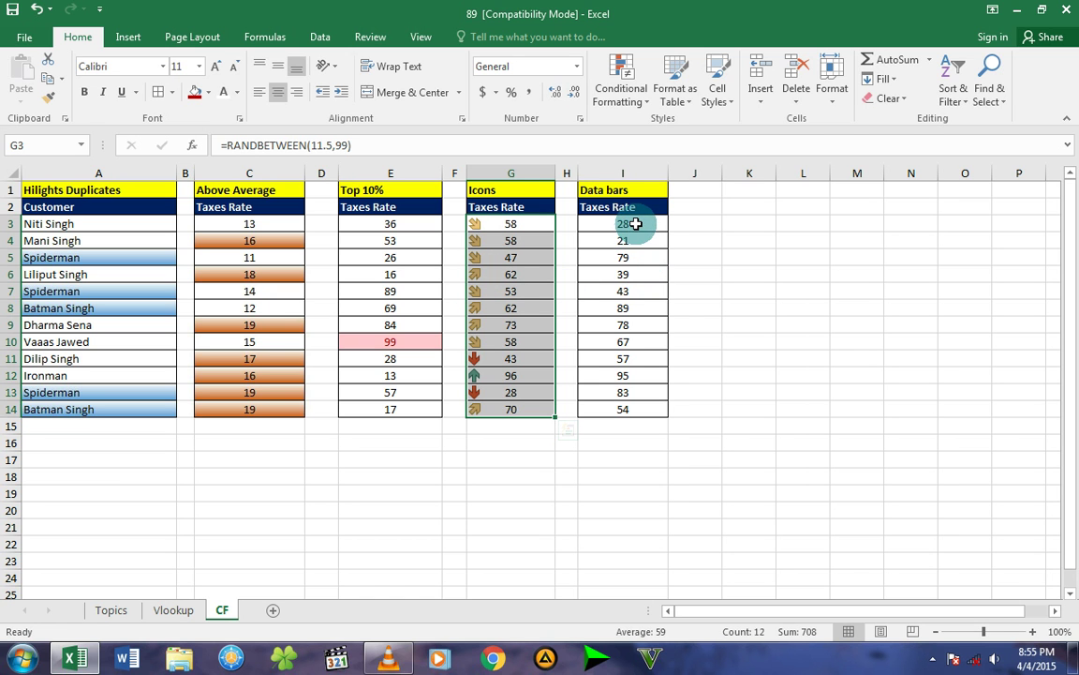
left_click_drag(635, 223, 640, 408)
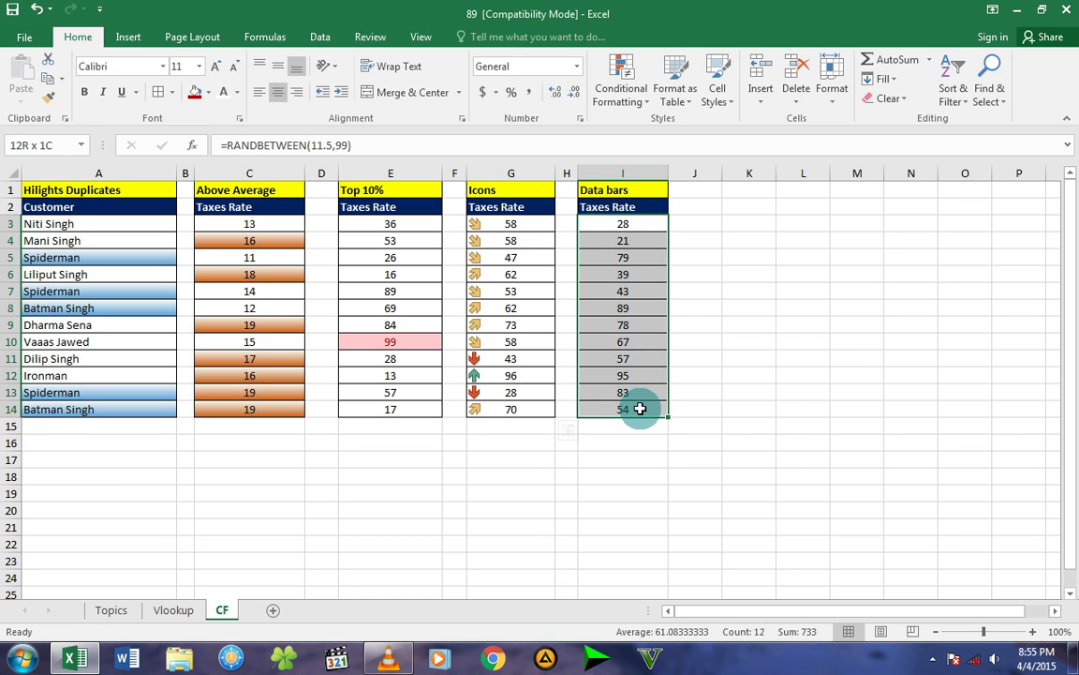
Step: Add magenta gradient data bars to the Data bars column I3:I14
left_click(640, 100)
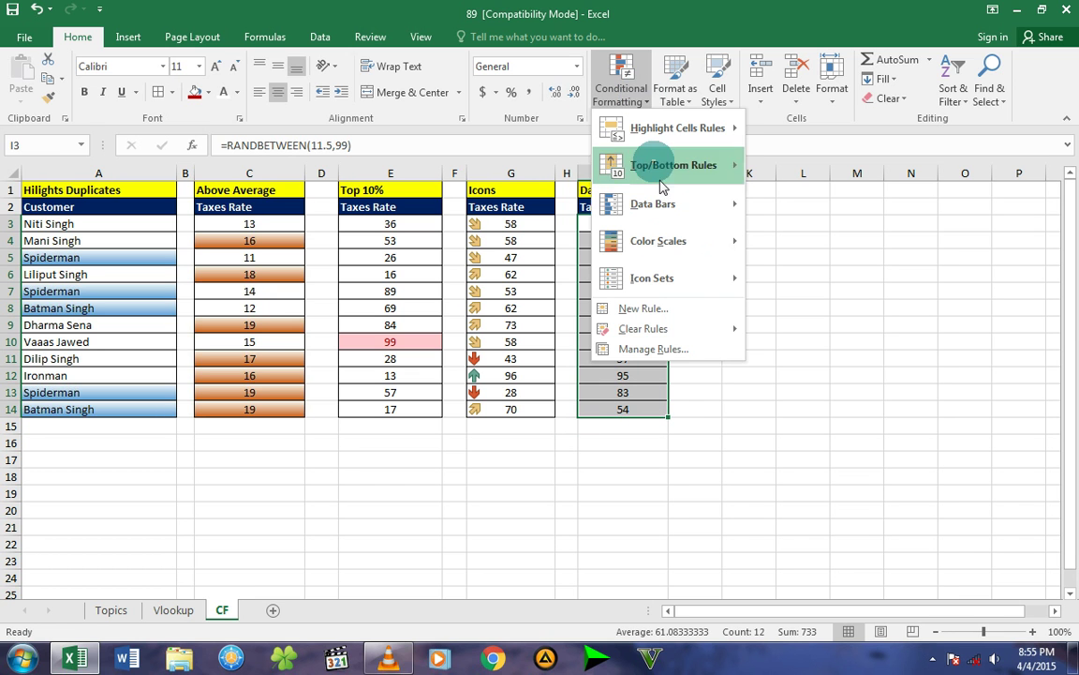
left_click(668, 204)
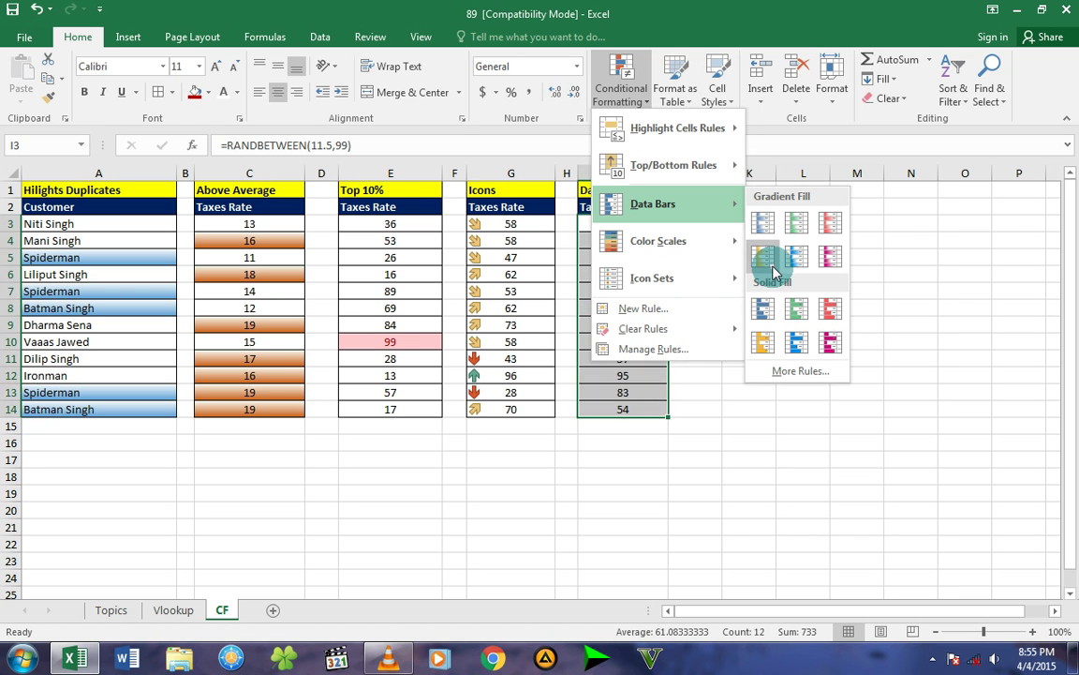
left_click(834, 260)
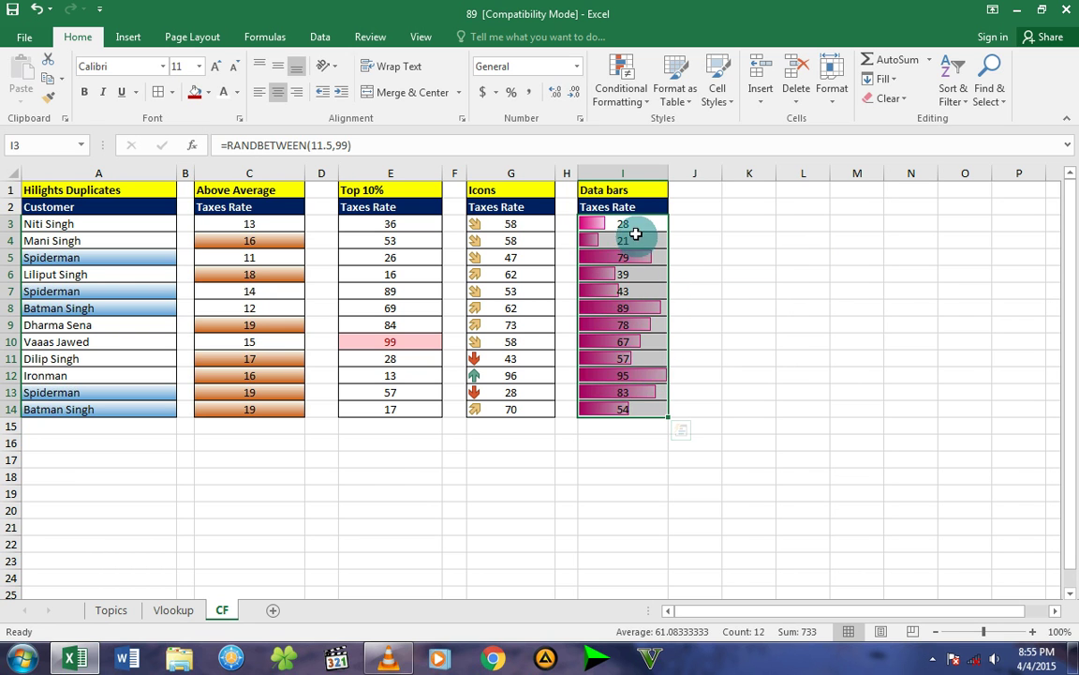
Step: Set I3 to 100 and I12 to 45 to test the data bars
left_click(634, 228)
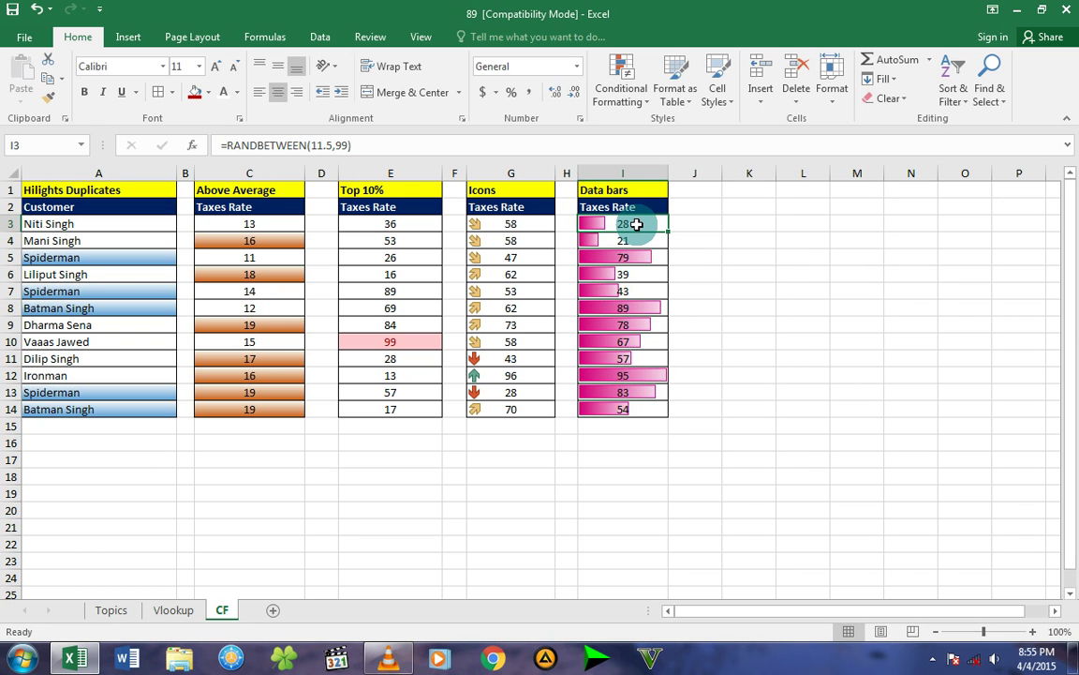
type("100")
key("Return")
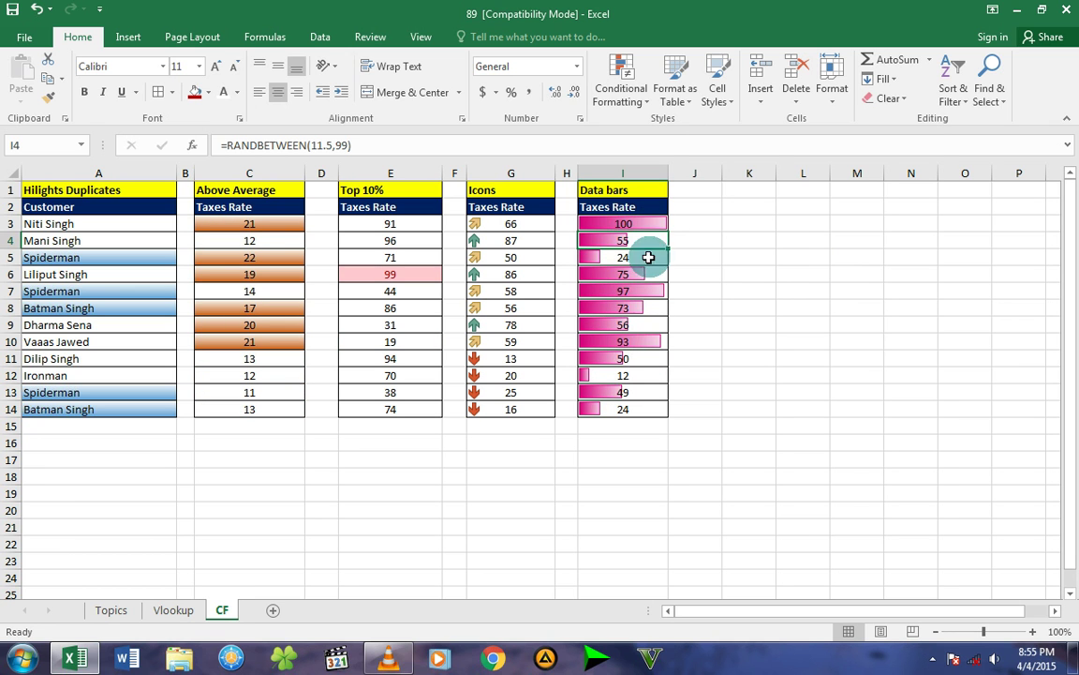
left_click(624, 375)
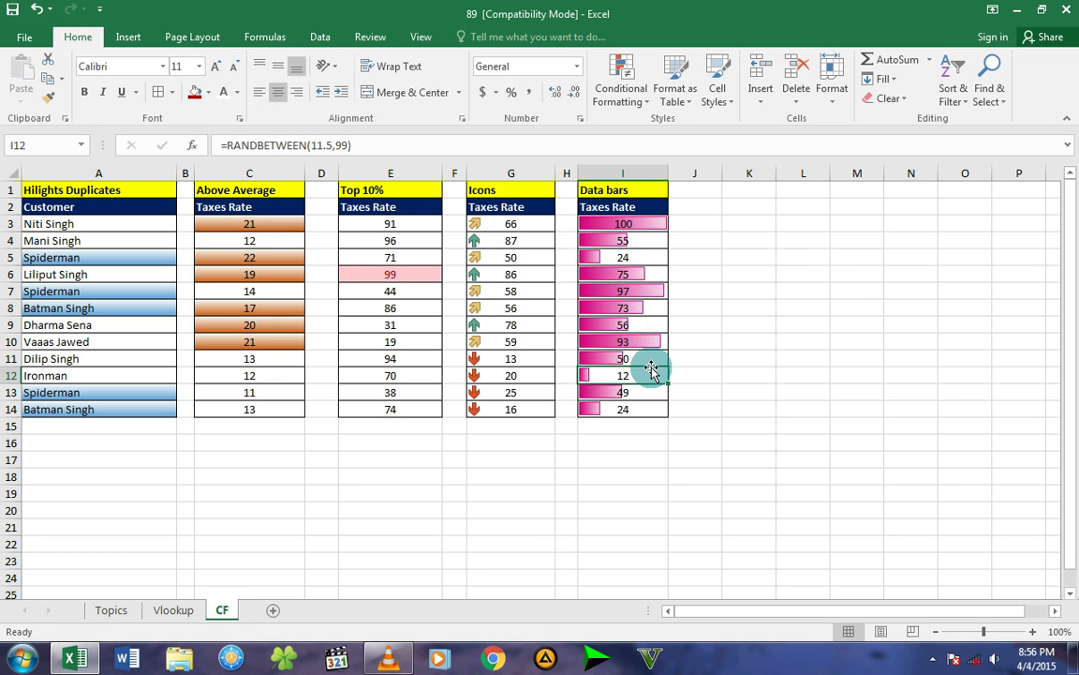
type("45")
key("Return")
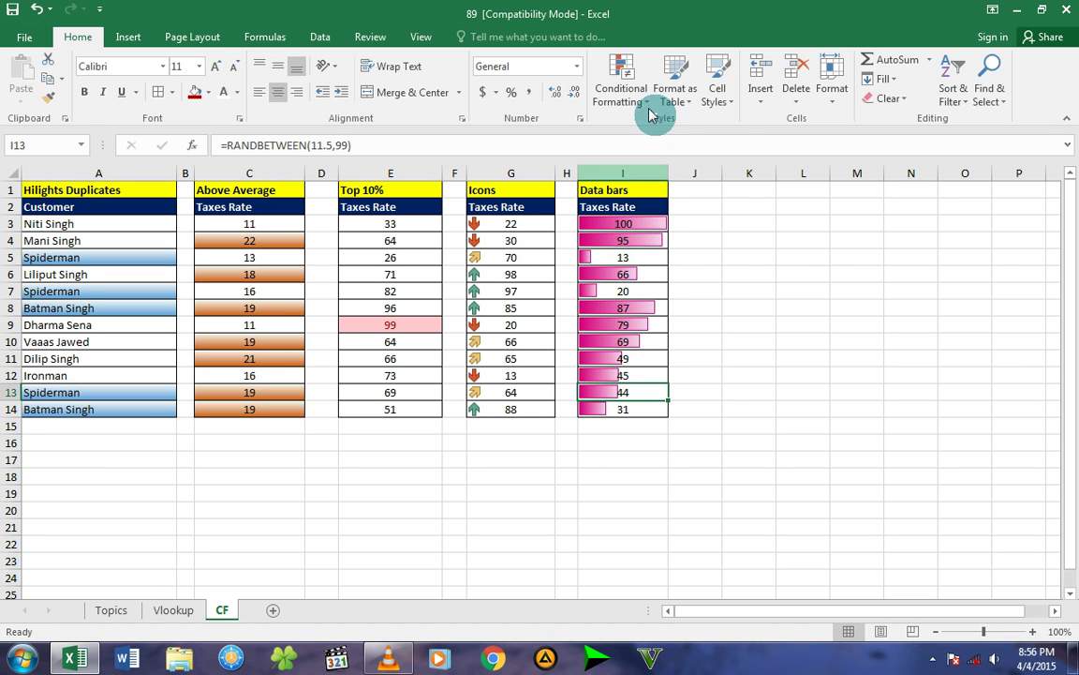
left_click(641, 103)
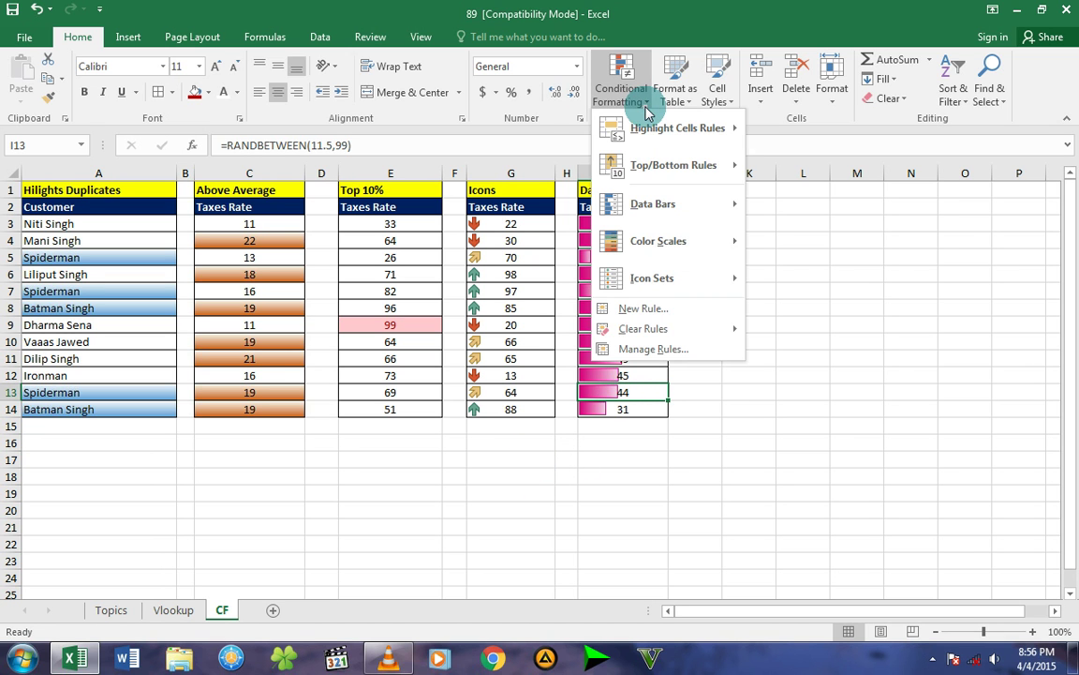
left_click(641, 101)
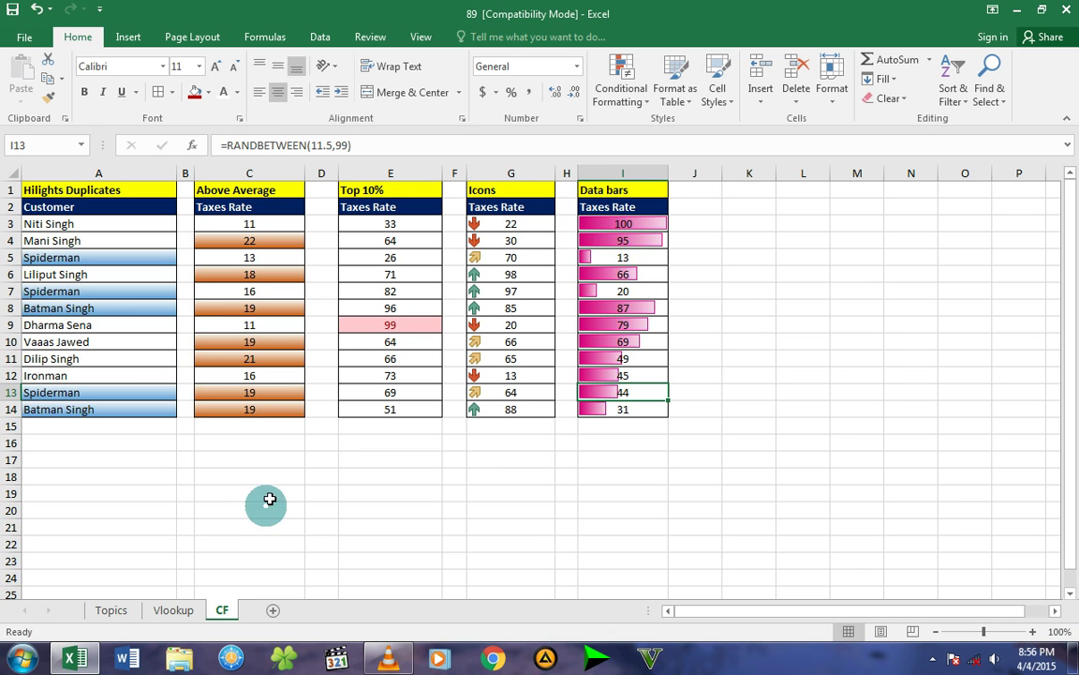
Step: Go to the Vlookup sheet, scroll right, and select columns Q through S
left_click(125, 610)
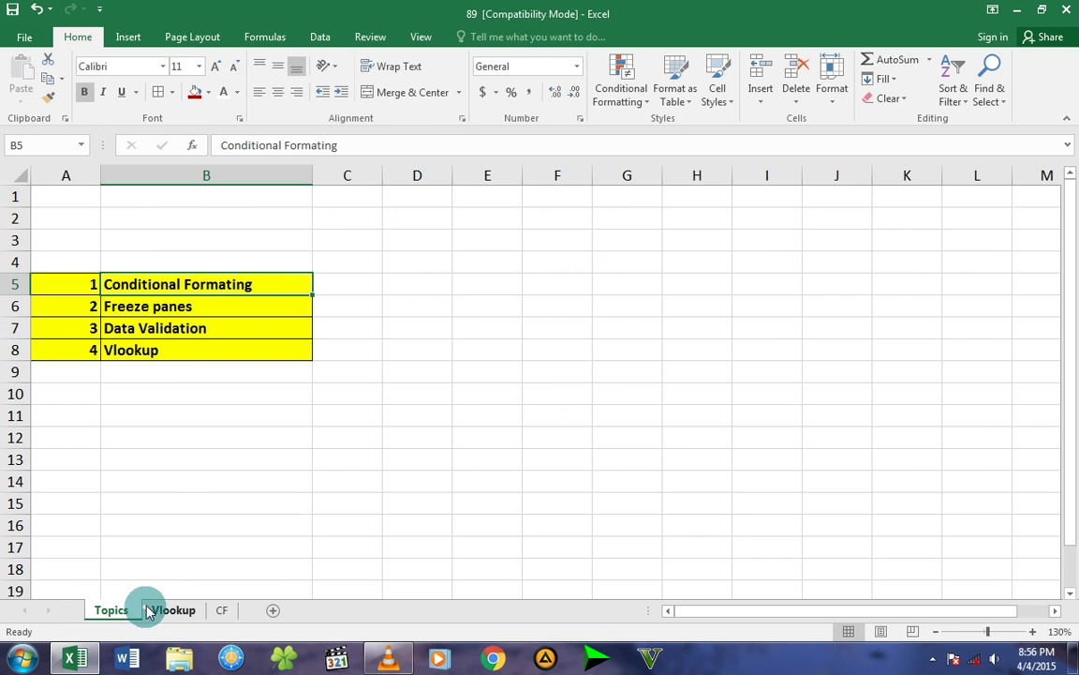
left_click(156, 310)
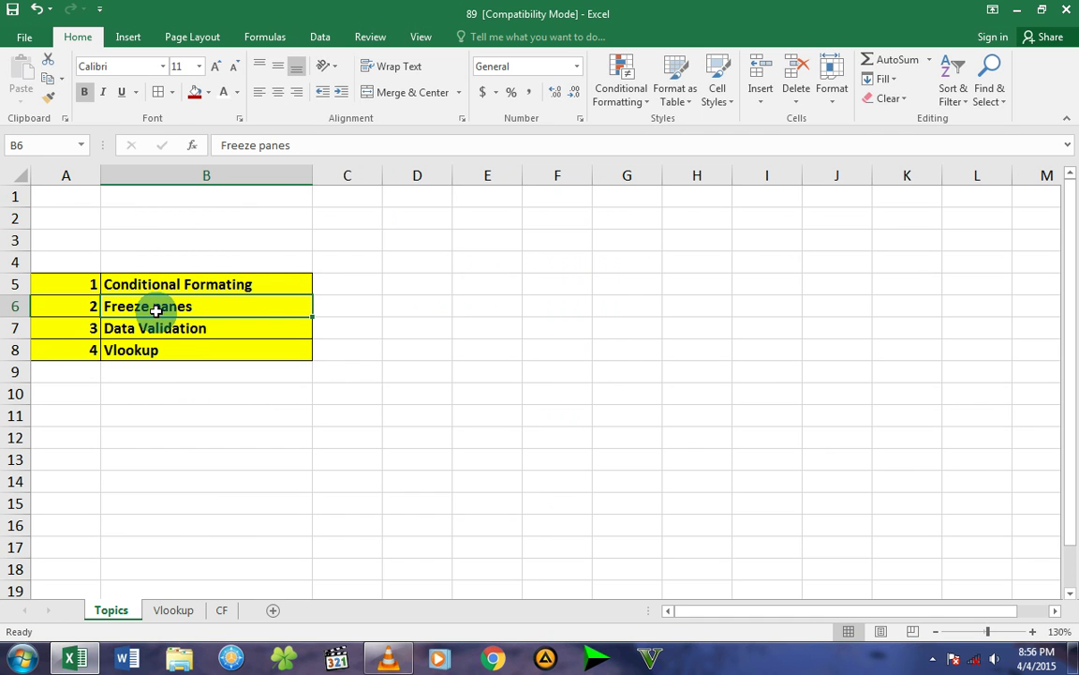
left_click(174, 609)
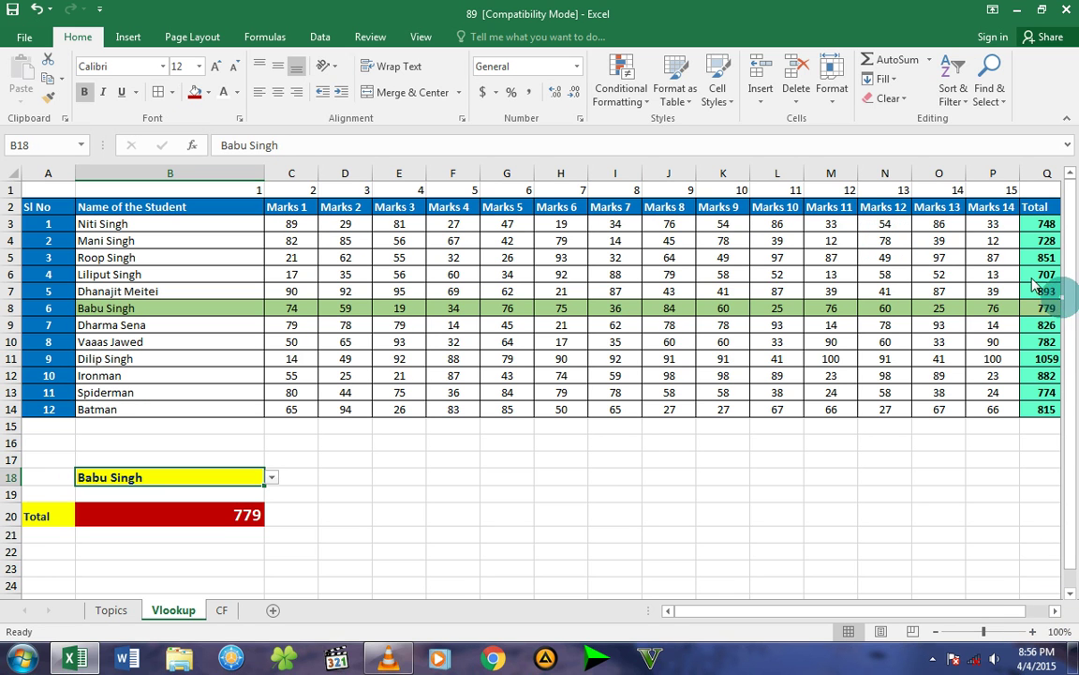
left_click(1055, 610)
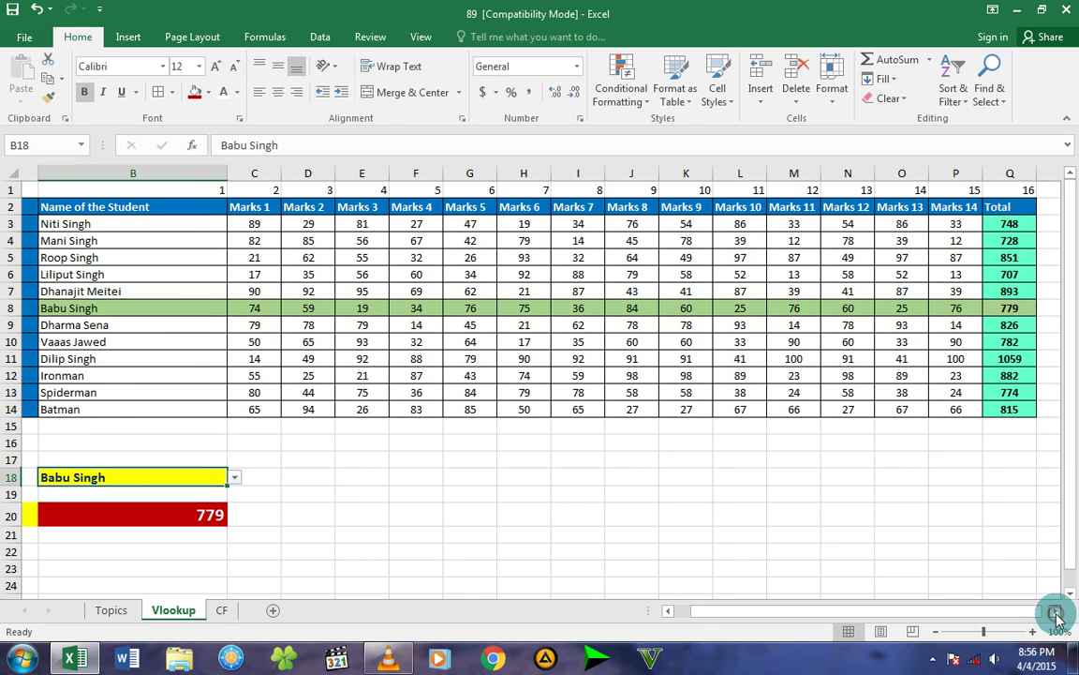
left_click_drag(1055, 611, 1054, 614)
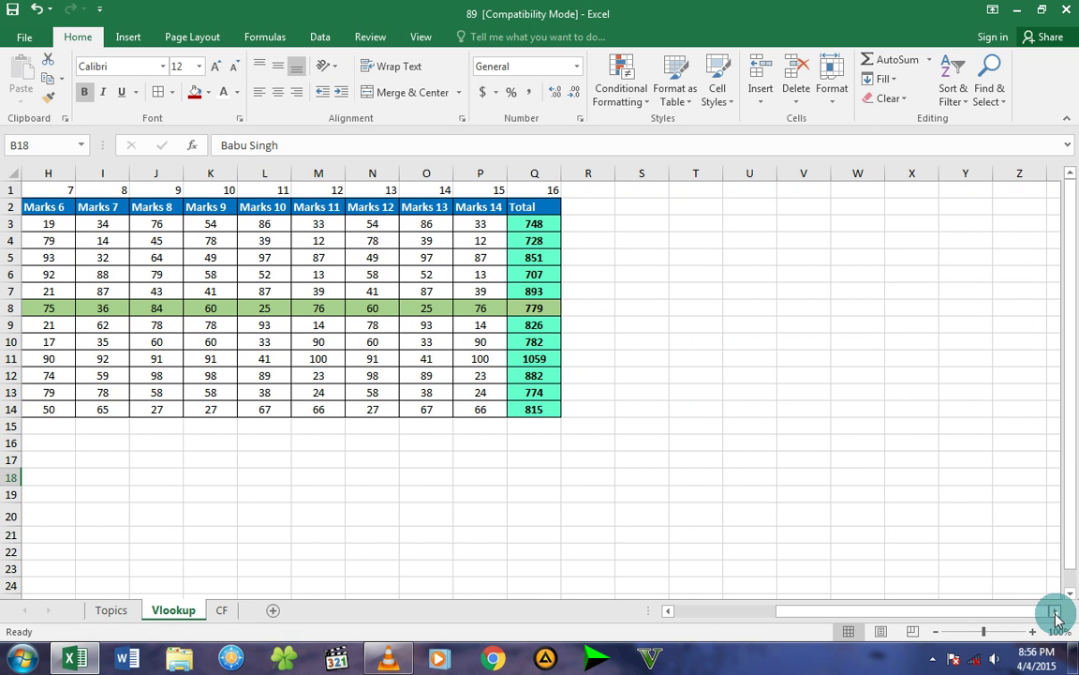
left_click(523, 171)
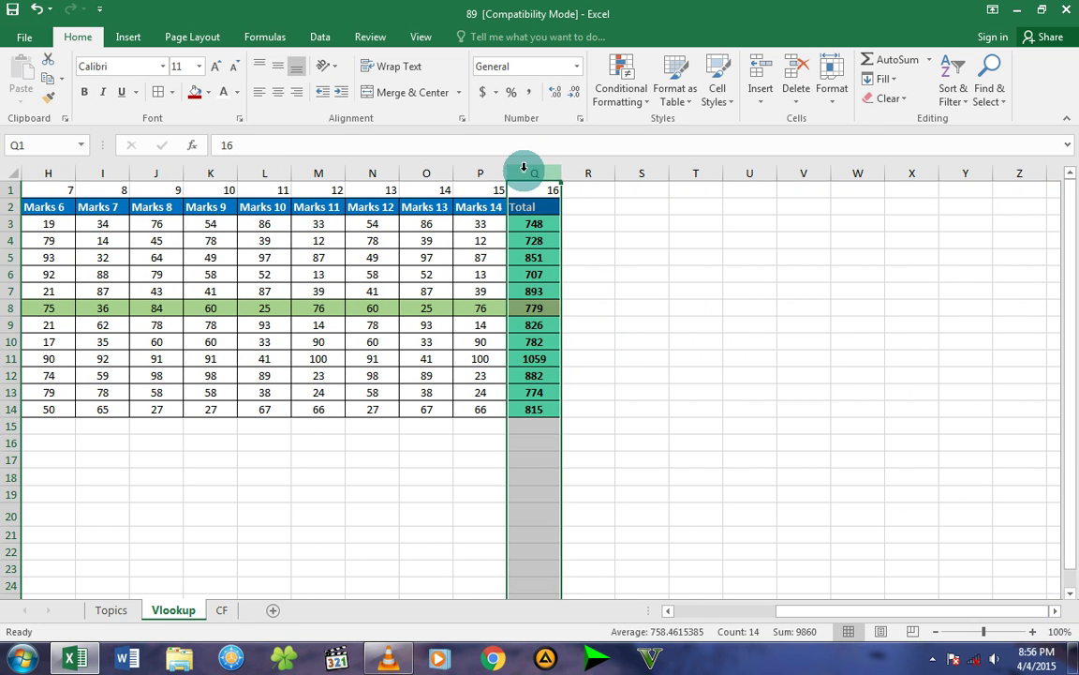
left_click_drag(529, 171, 638, 171)
Step: Insert three blank columns before Total and extend the headers to Marks 15–17
right_click(640, 171)
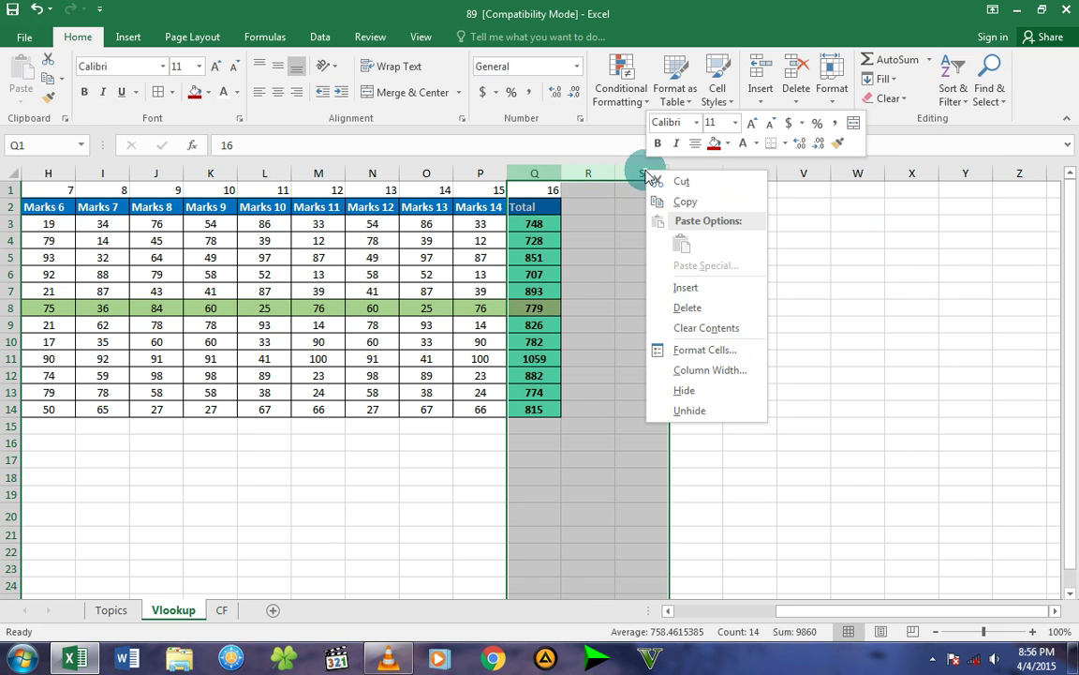
left_click(682, 288)
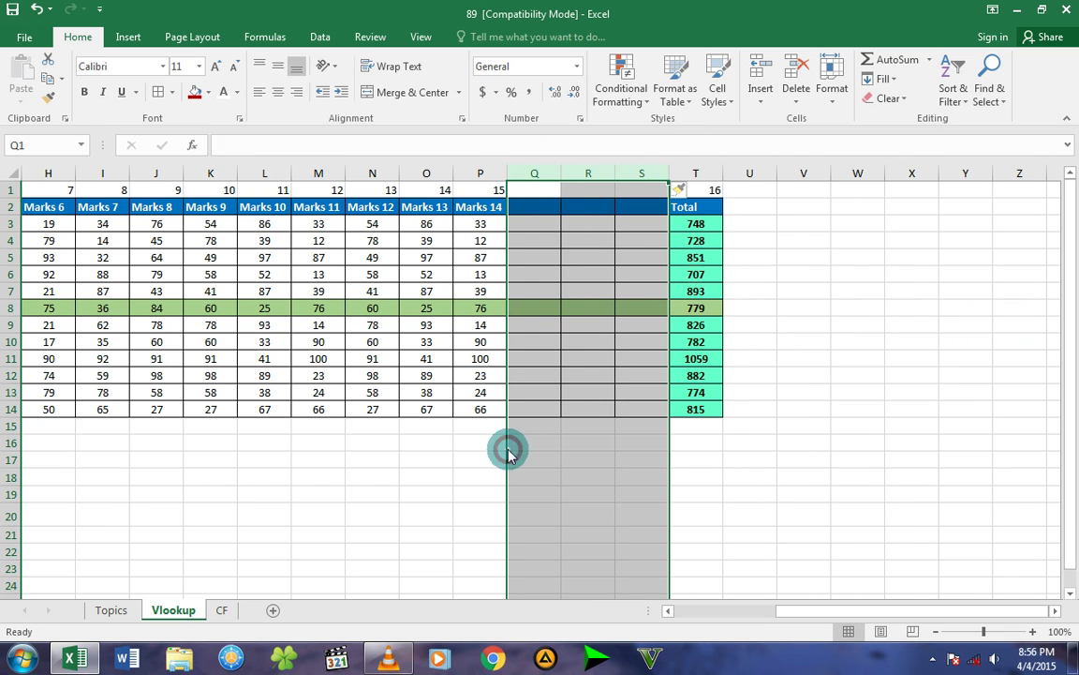
left_click(475, 437)
left_click_drag(422, 207, 659, 216)
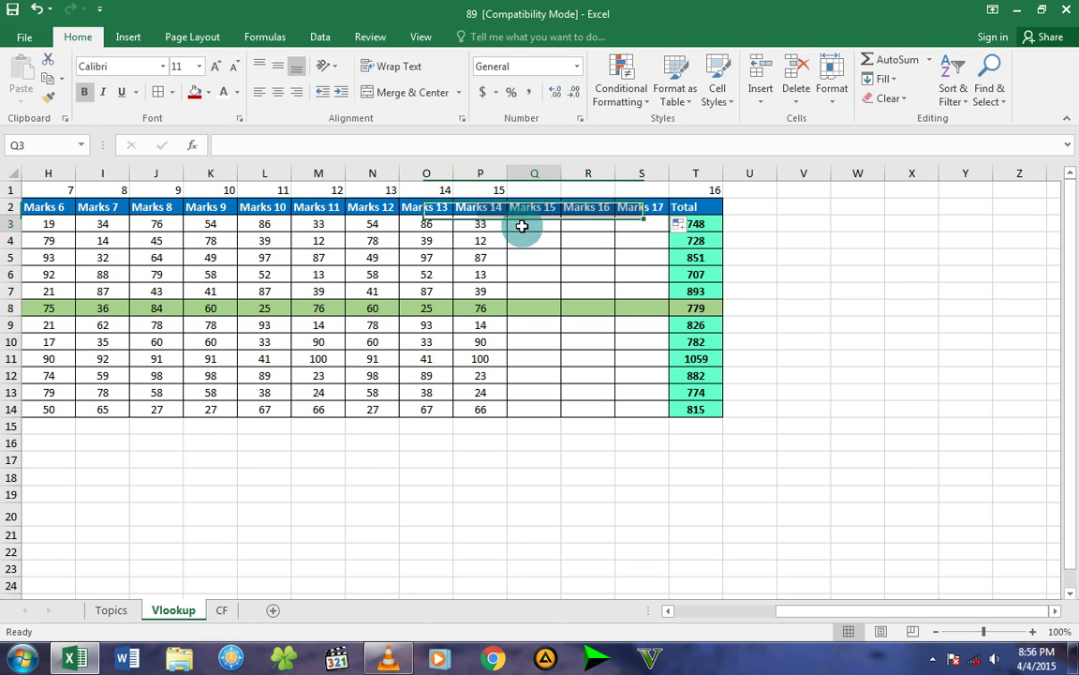
left_click(518, 227)
Step: Copy the Marks 12–14 scores into the new columns Q3:S14
left_click_drag(365, 225, 482, 409)
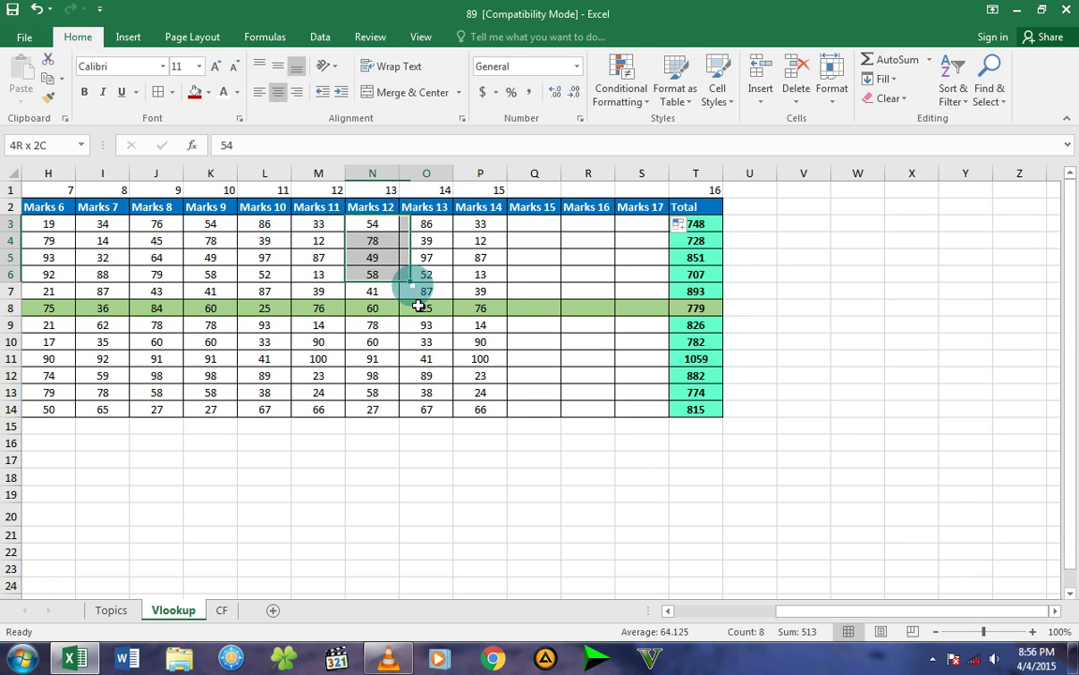
right_click(456, 276)
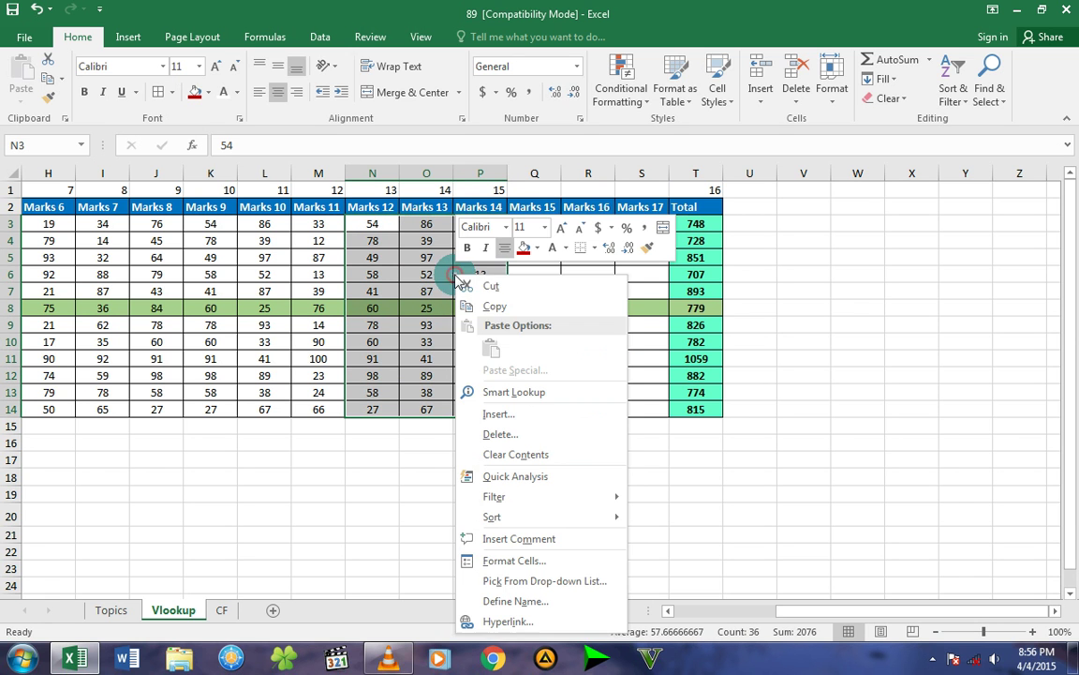
left_click(494, 305)
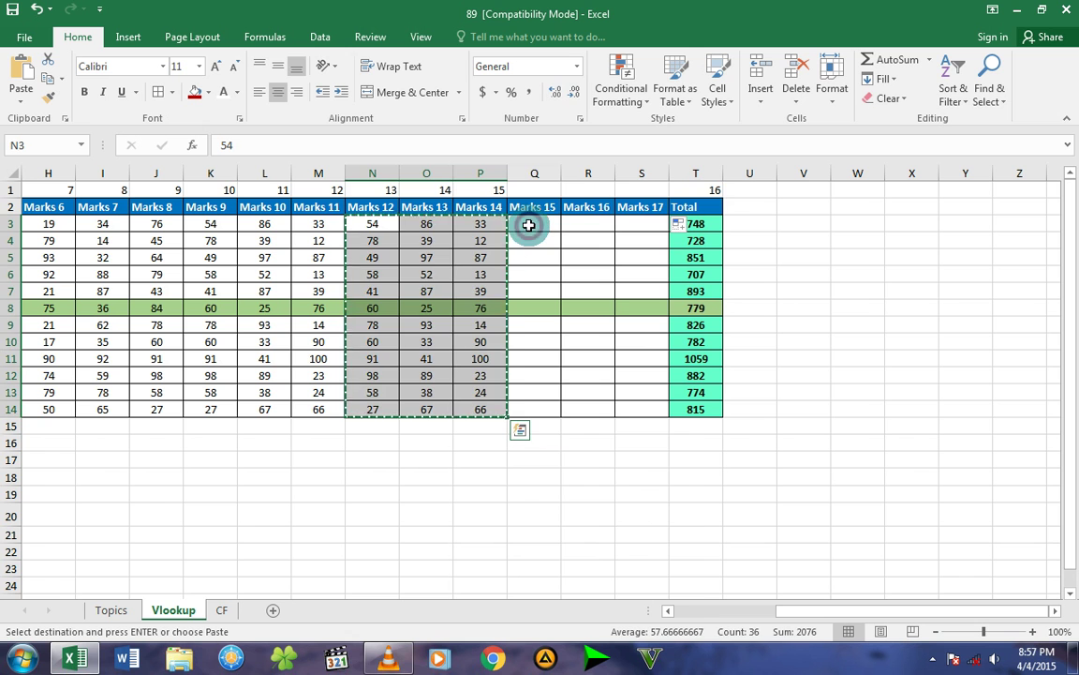
right_click(527, 227)
left_click(563, 296)
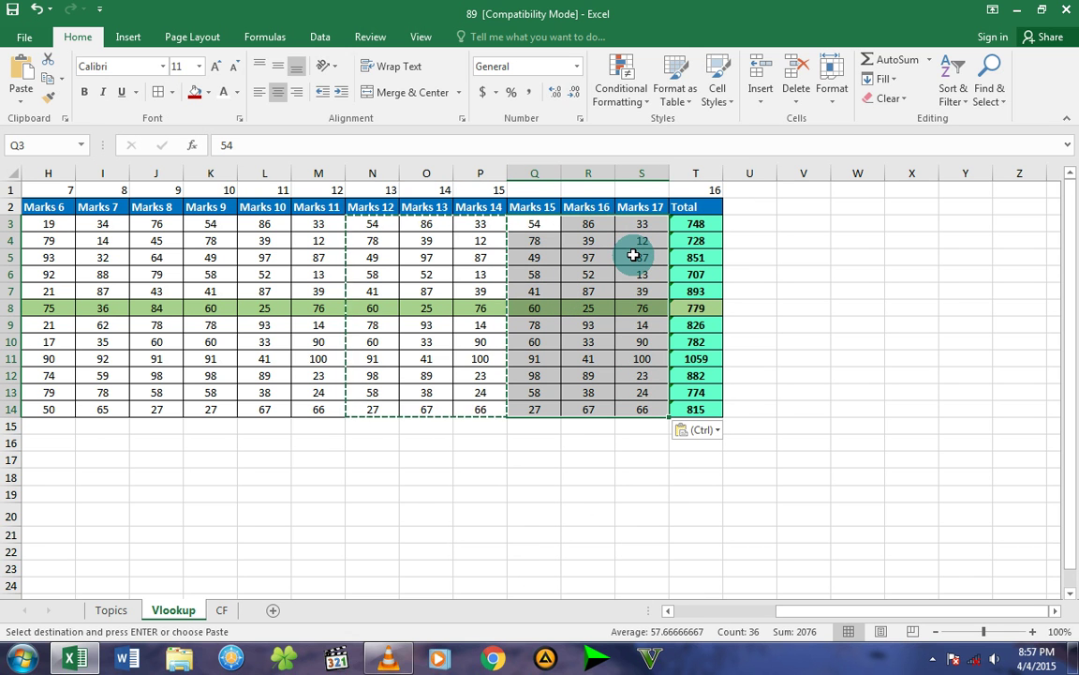
key("Escape")
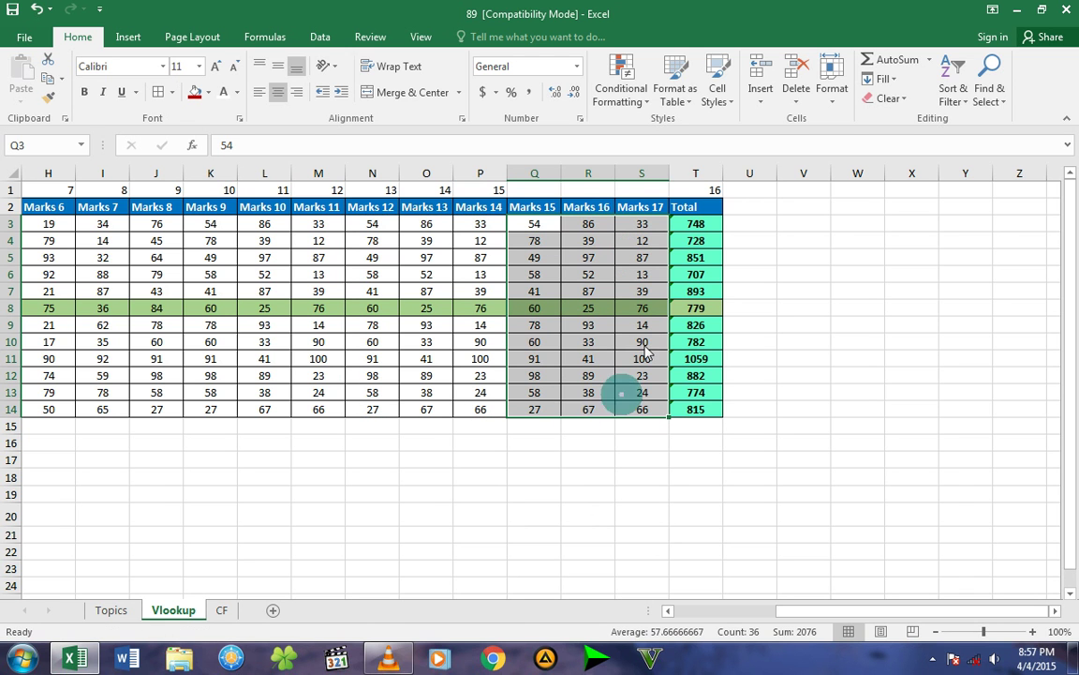
double_click(698, 224)
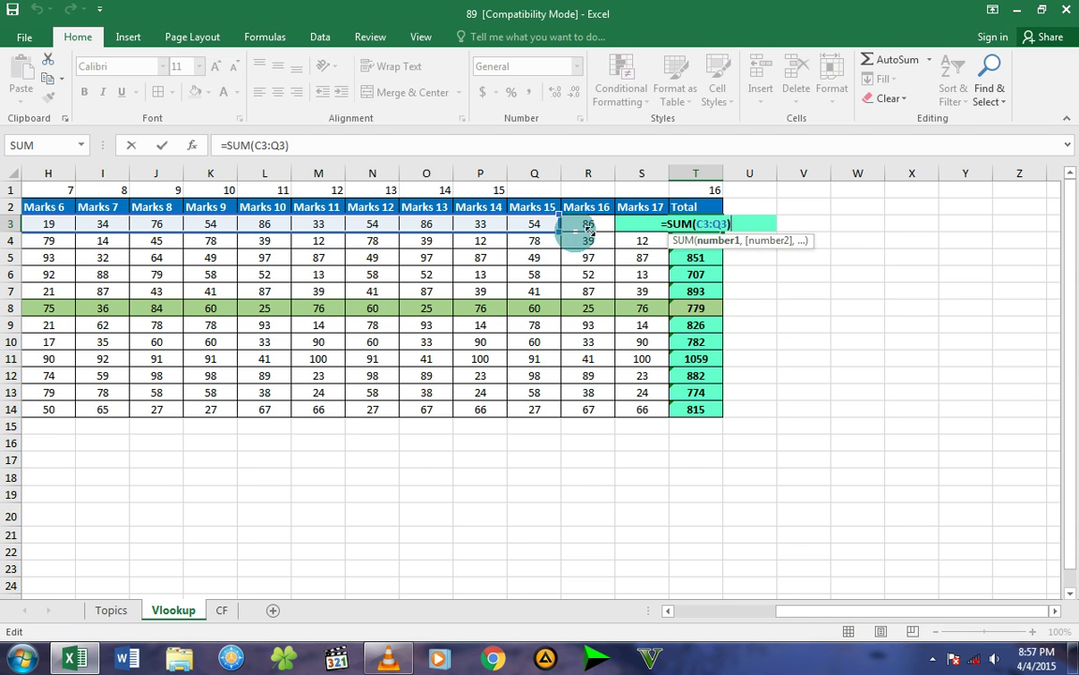
Step: Extend the T3 total to =SUM(C3:S3) and fill it down to row 14
left_click_drag(506, 229, 660, 231)
left_click(698, 227)
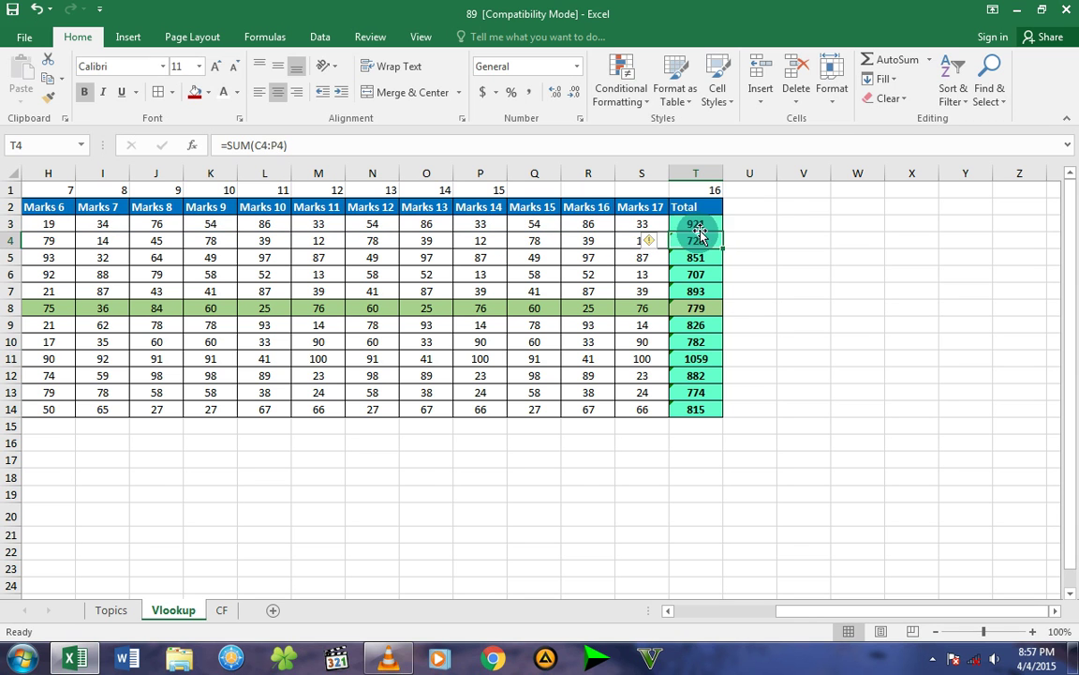
left_click_drag(721, 229, 724, 414)
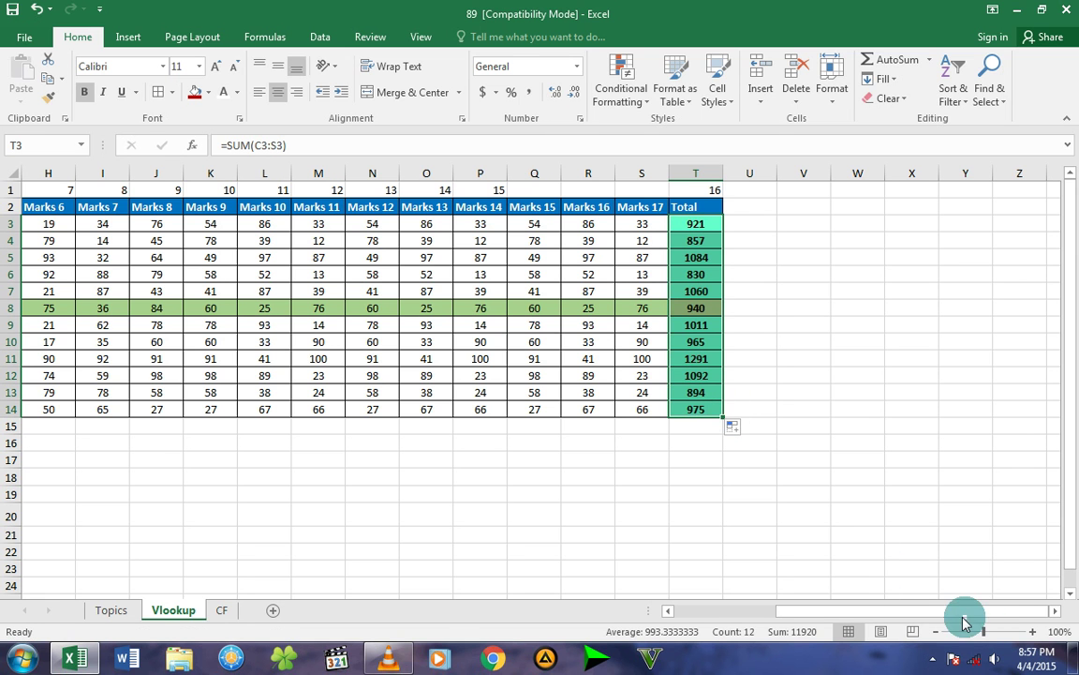
left_click_drag(935, 613, 742, 614)
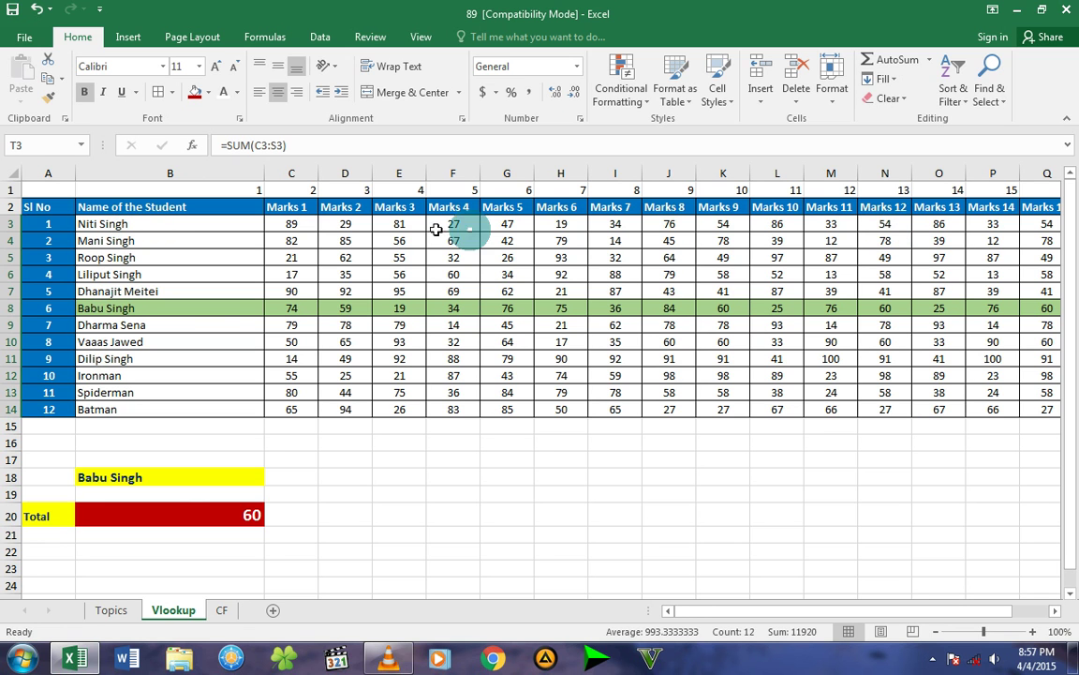
mouse_move(983, 613)
left_mouse_down()
mouse_move(975, 615)
mouse_move(1036, 621)
mouse_move(918, 614)
left_mouse_up()
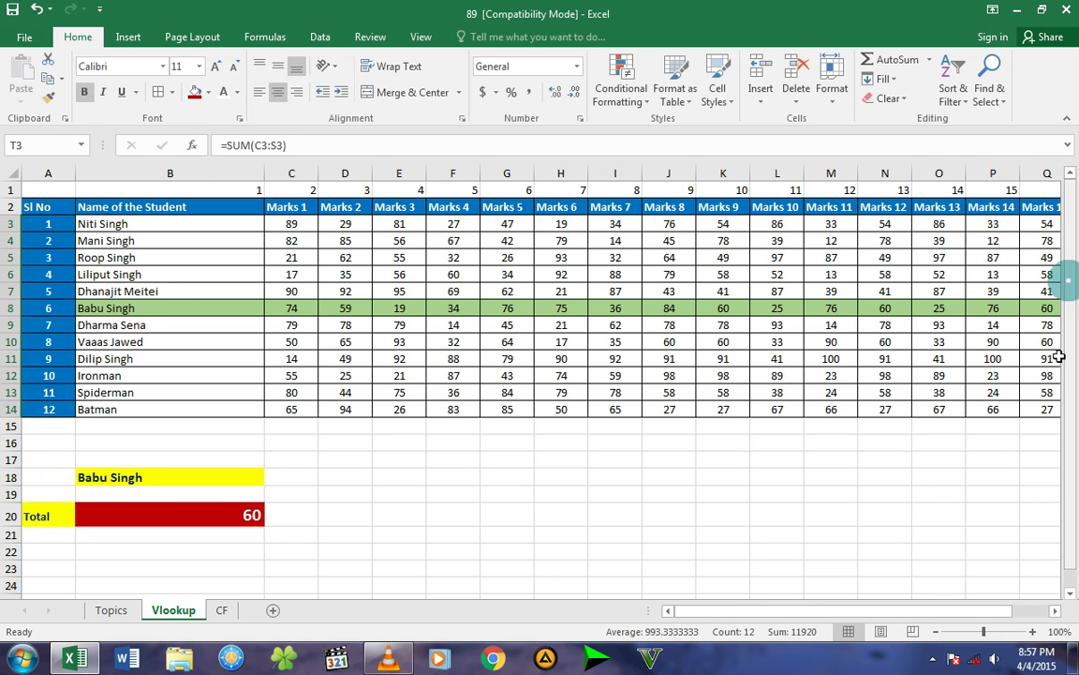
left_click(1053, 613)
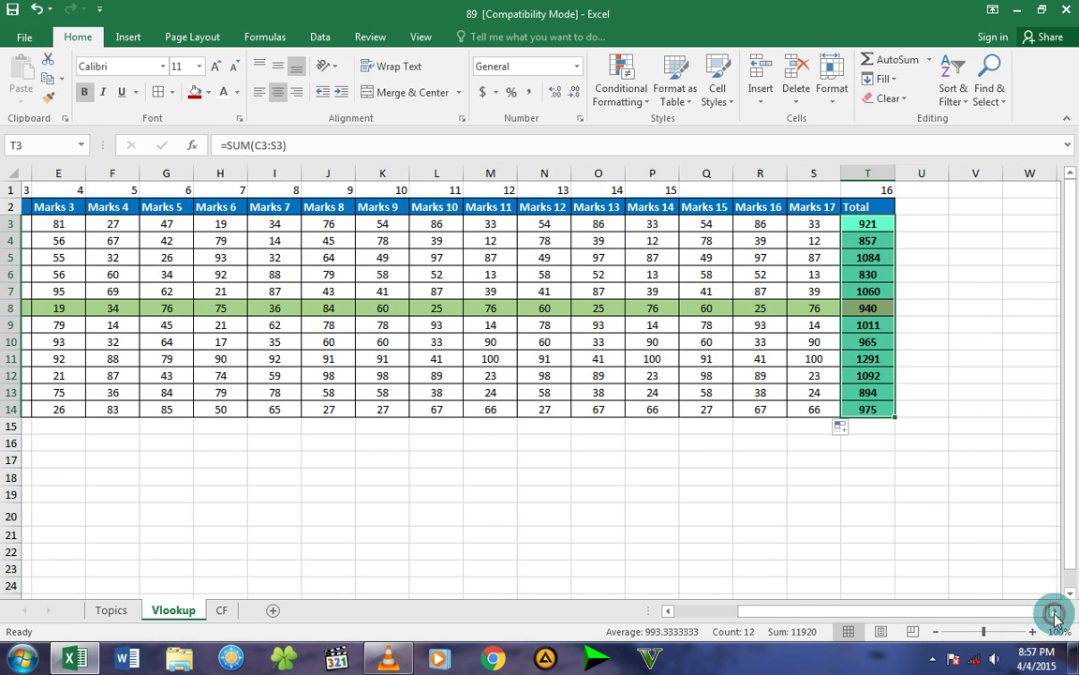
left_click_drag(965, 618, 872, 614)
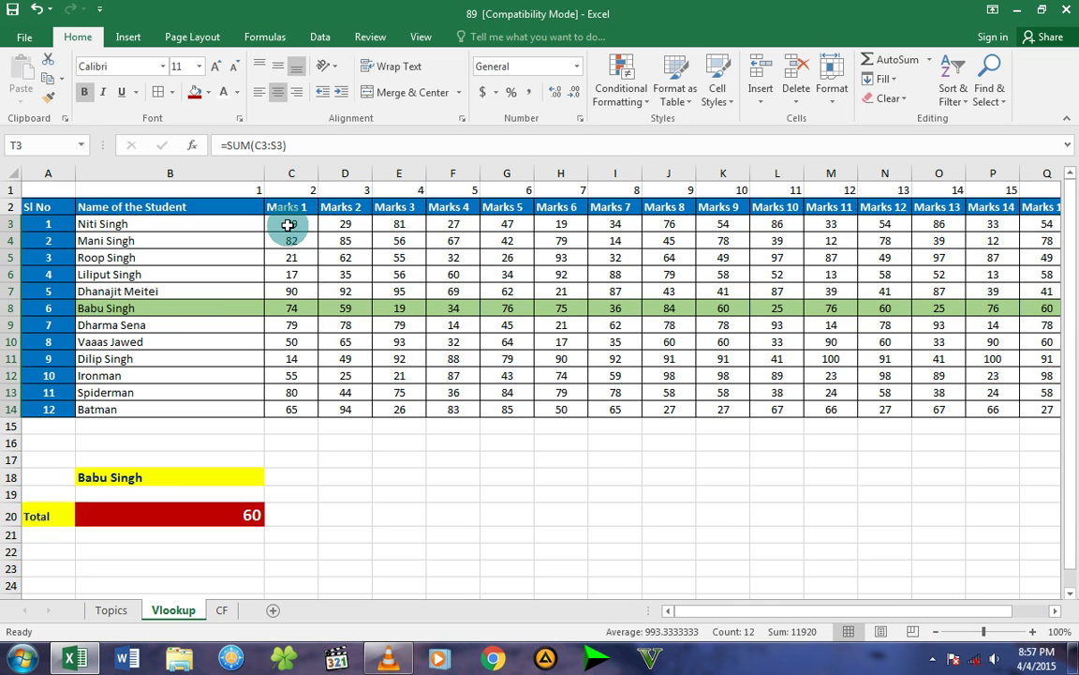
Step: Select the marks block C3:E4 with C3 as the active cell
left_click_drag(287, 225, 456, 243)
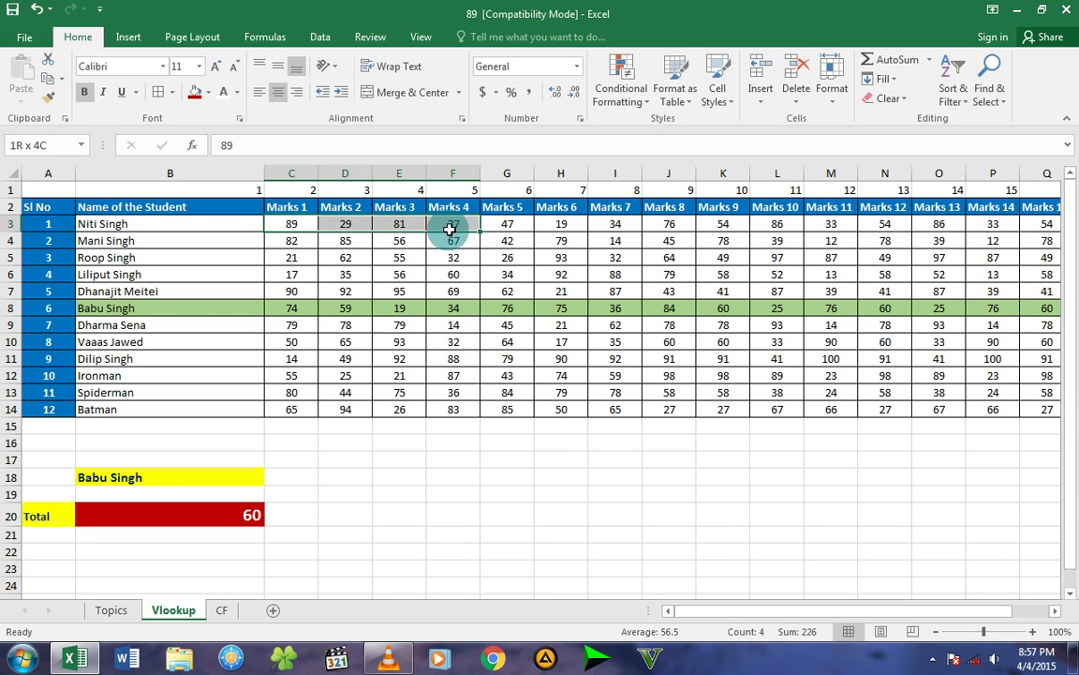
left_click_drag(456, 237, 400, 233)
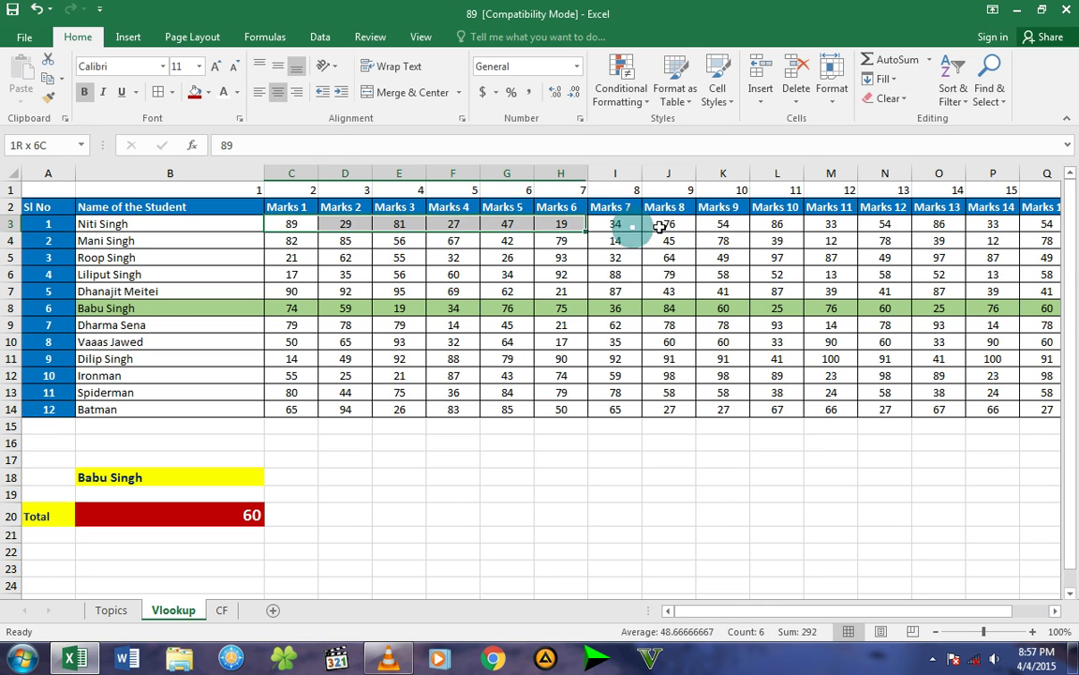
mouse_move(400, 235)
left_mouse_down()
mouse_move(396, 227)
mouse_move(408, 240)
left_mouse_up()
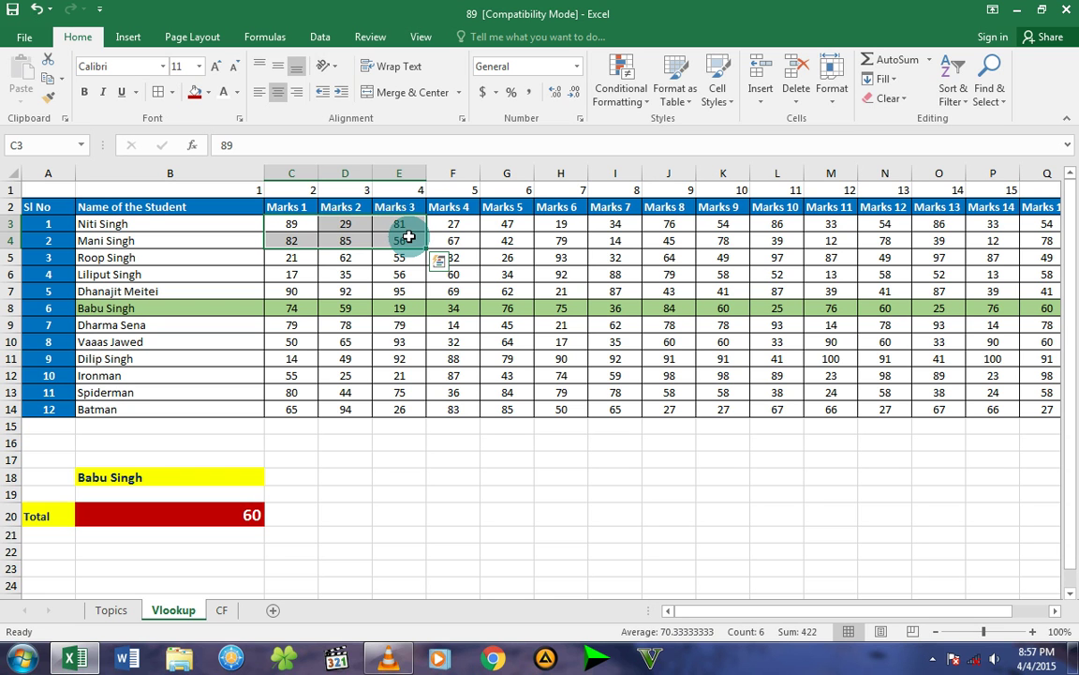
Step: Freeze panes at the selection so header rows and name columns stay fixed
left_click(423, 42)
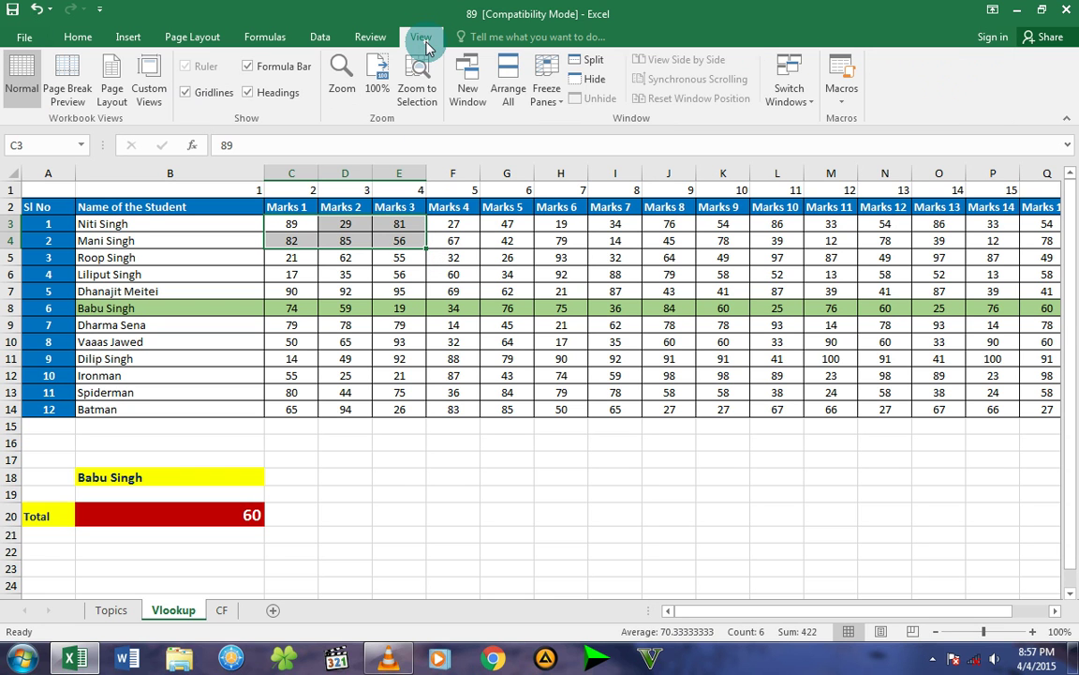
left_click(549, 100)
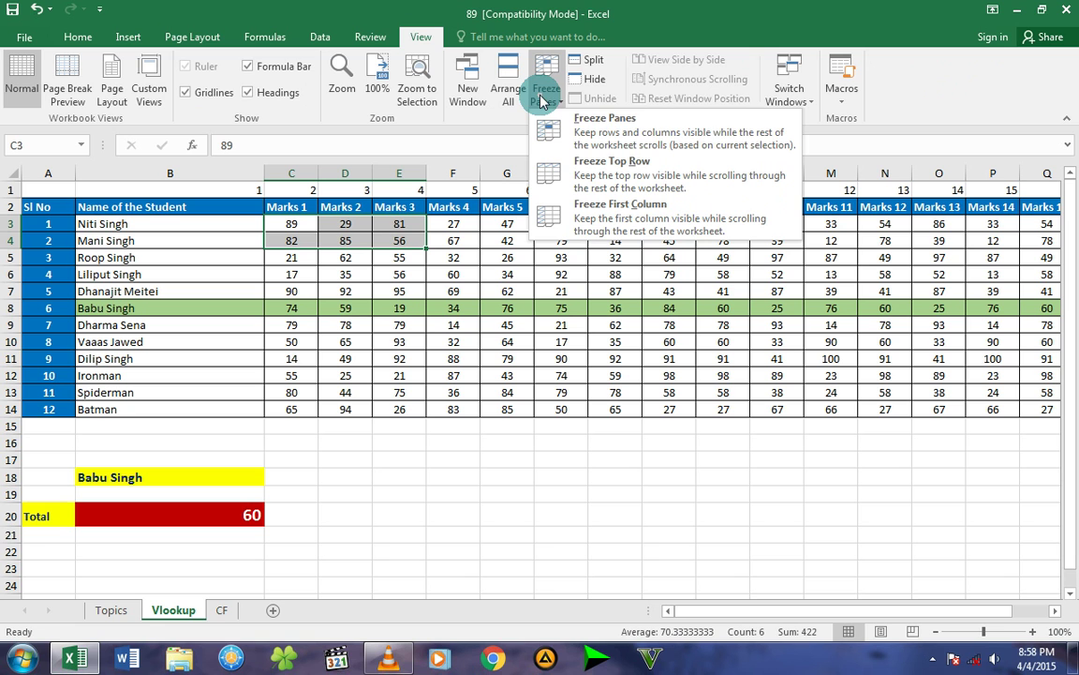
left_click(581, 124)
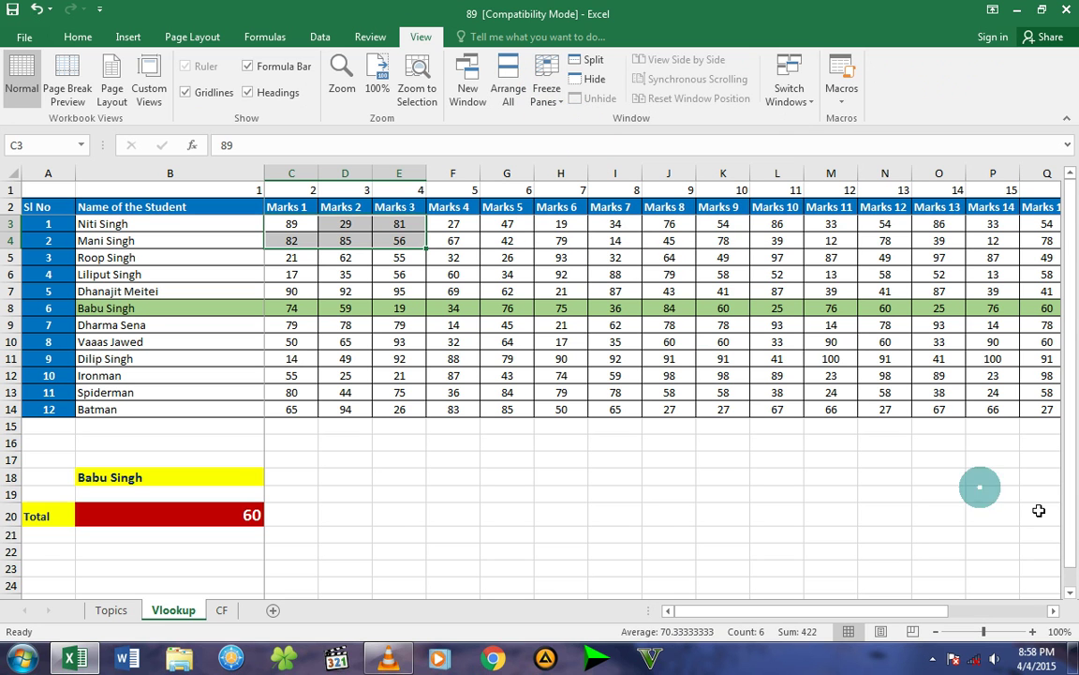
left_click(393, 240)
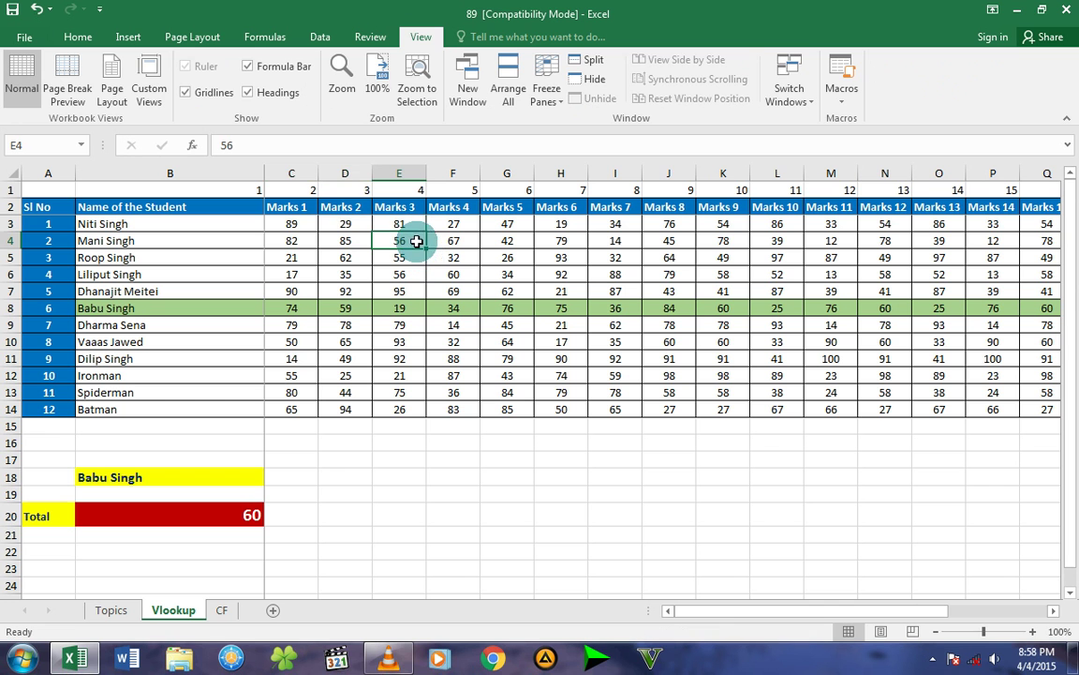
Step: Scroll right to the Total column and confirm the frozen student names stay visible
left_click(1050, 614)
left_click(1055, 614)
left_click(1054, 614)
left_click(1055, 614)
left_click(1055, 613)
left_click(1055, 614)
left_click(1055, 614)
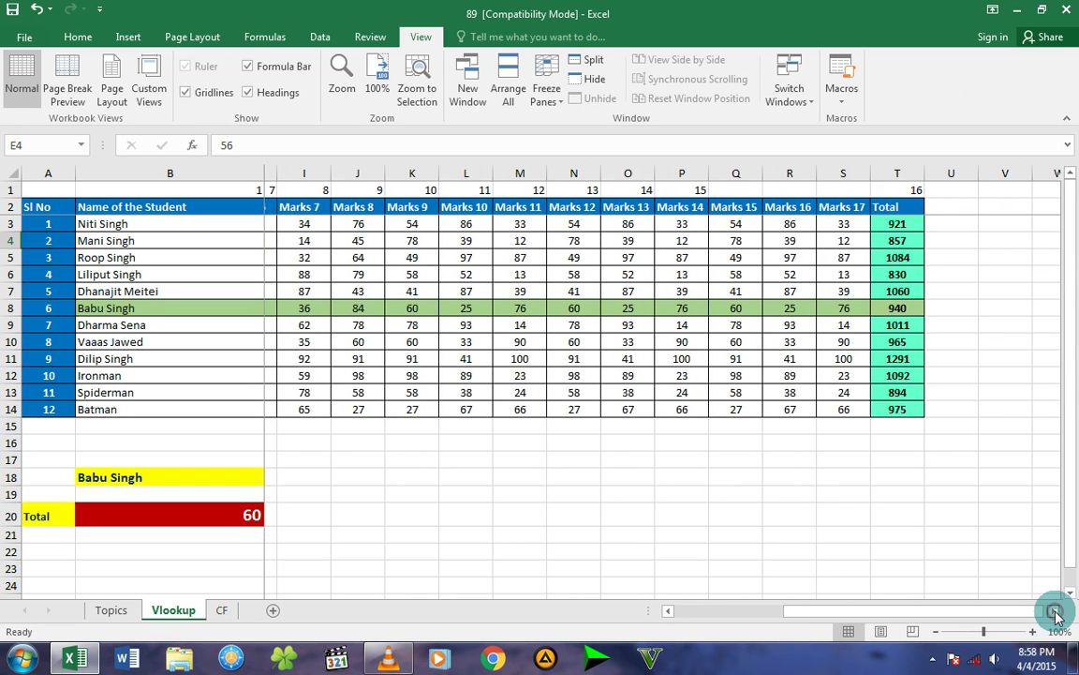
left_click(1055, 614)
left_click(1055, 613)
left_click(1055, 613)
left_click(164, 238)
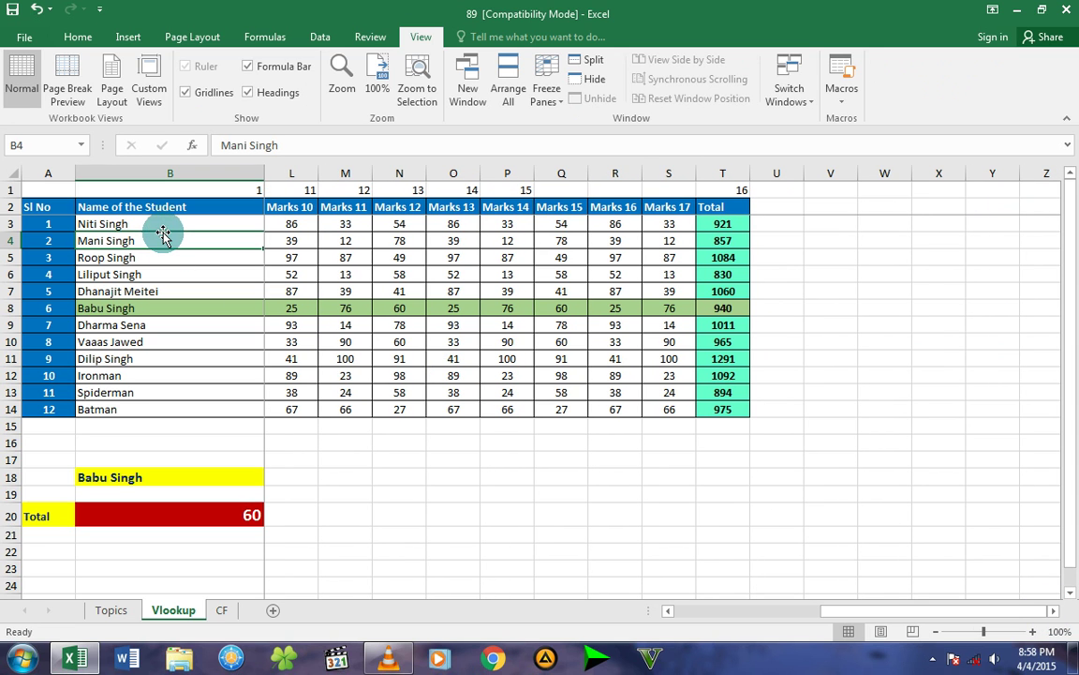
left_click(731, 225)
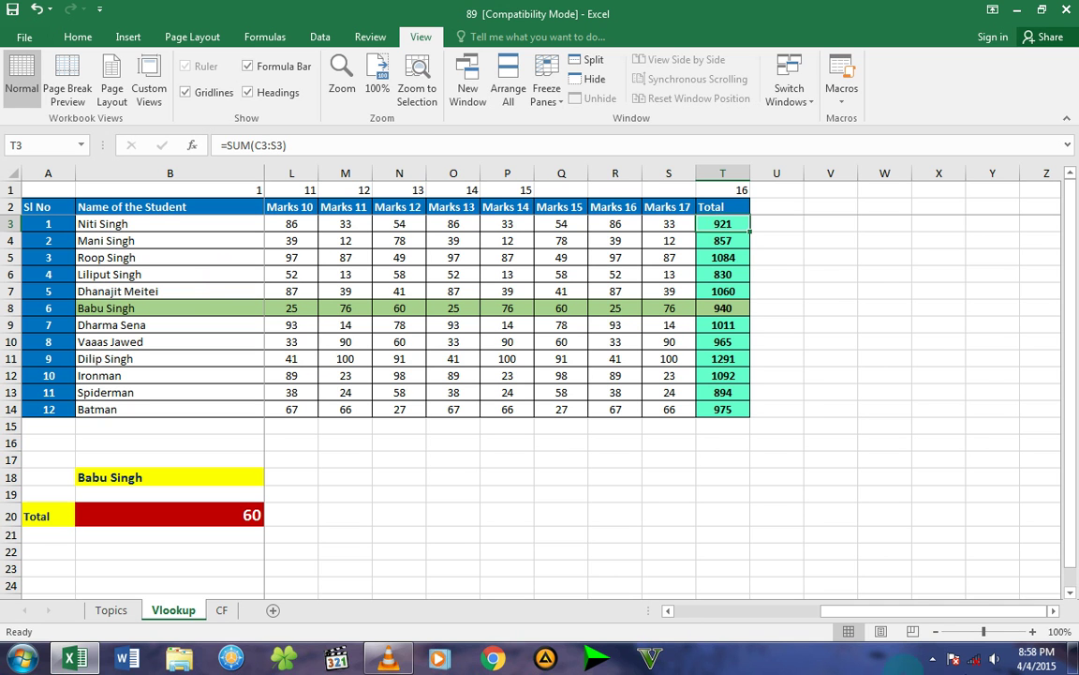
Step: Compare student names with their totals in column T, then return to the Topics sheet
mouse_move(861, 614)
left_mouse_down()
mouse_move(695, 618)
mouse_move(768, 619)
left_mouse_up()
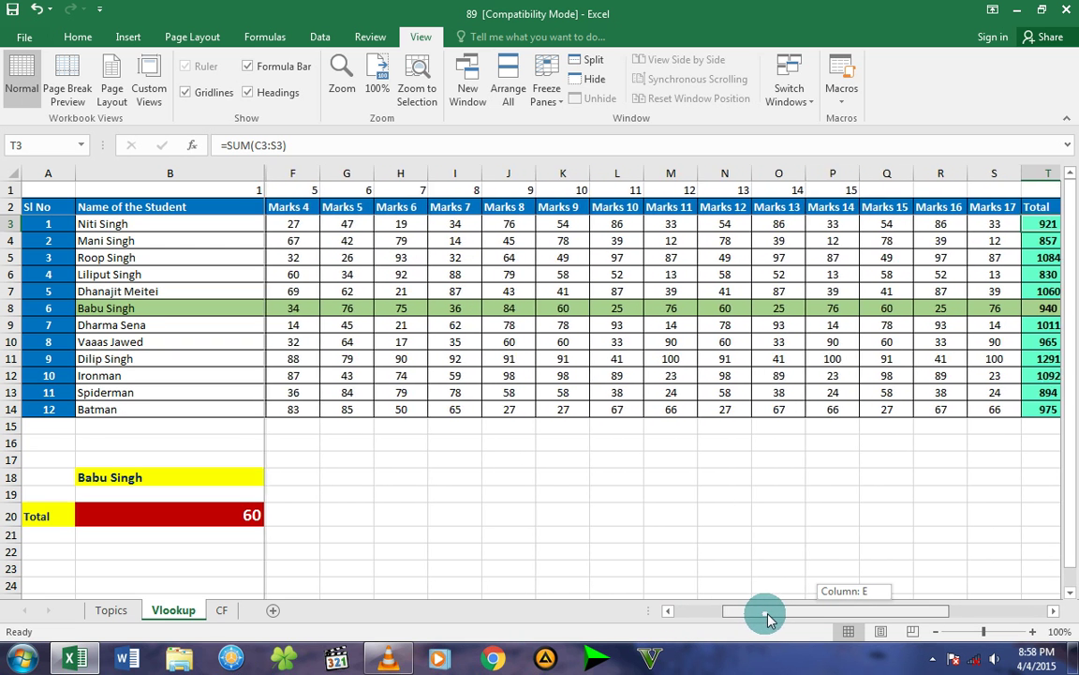
left_click(1054, 614)
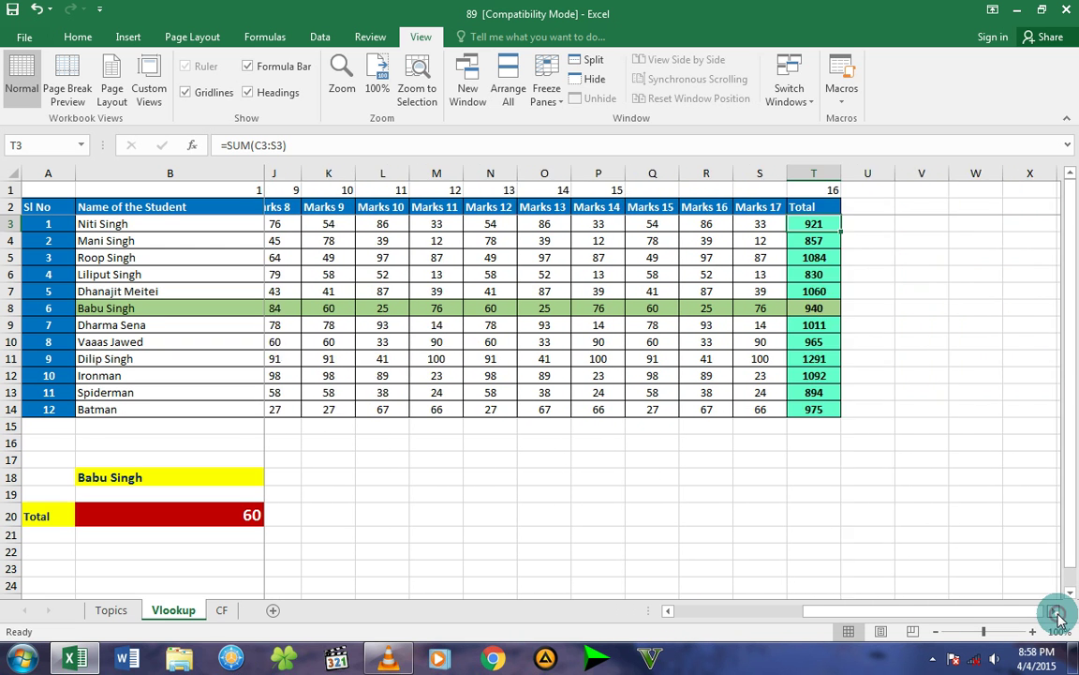
left_click(89, 223)
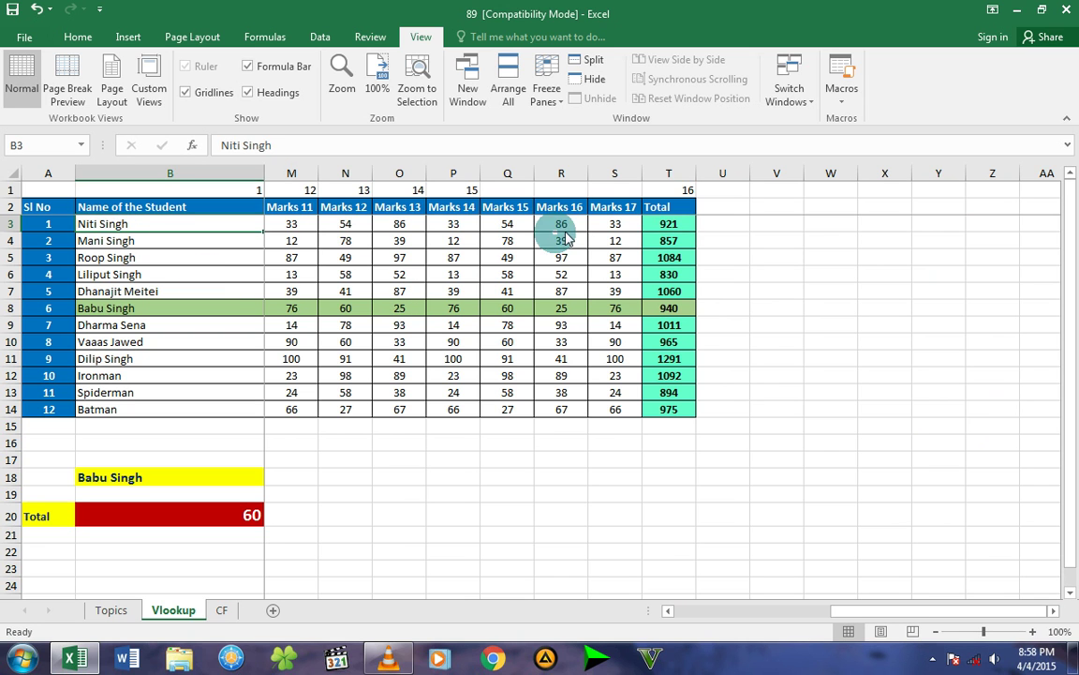
left_click(653, 228)
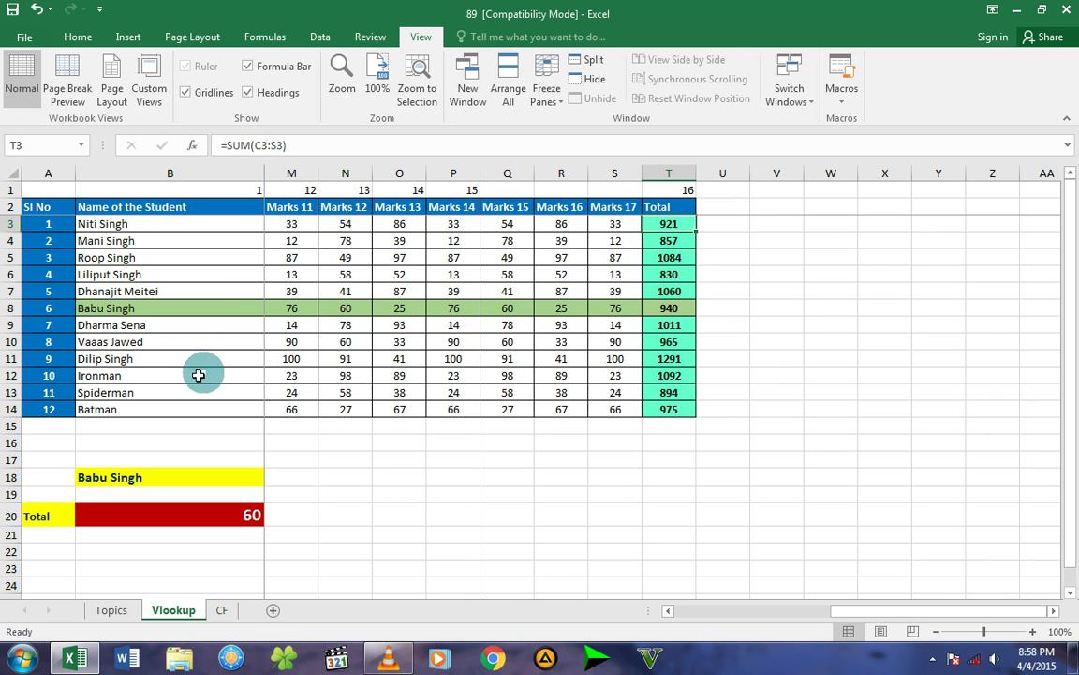
left_click(141, 397)
left_click(656, 408)
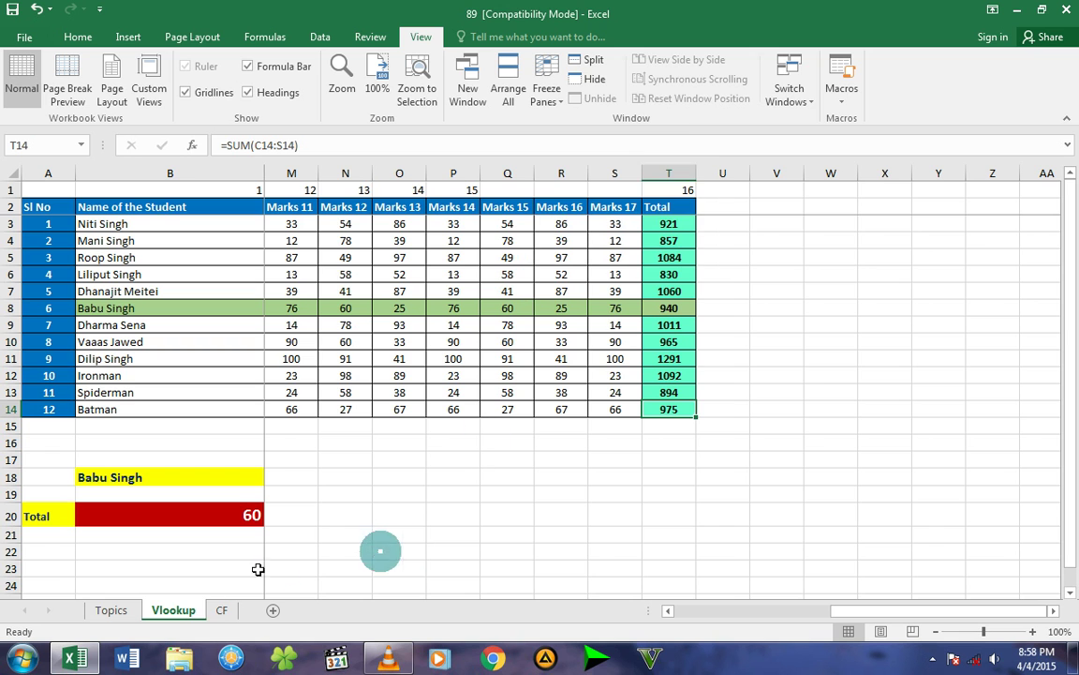
left_click(112, 612)
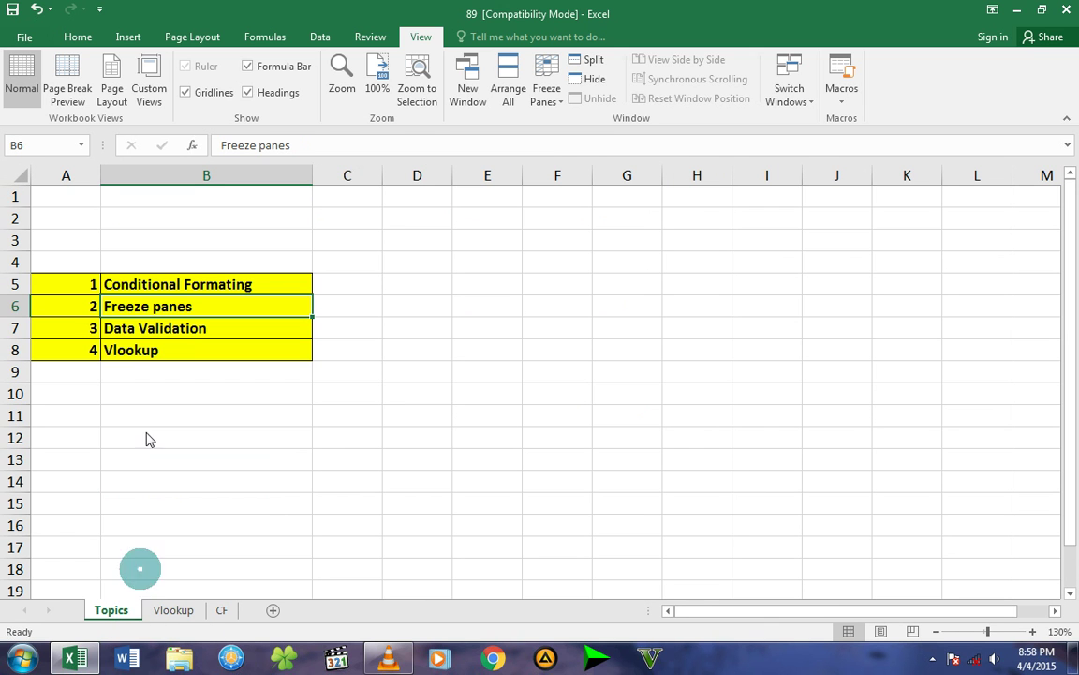
Step: Return from the Topics list to the Vlookup sheet and scroll the marks table back to Marks 1
left_click(148, 326)
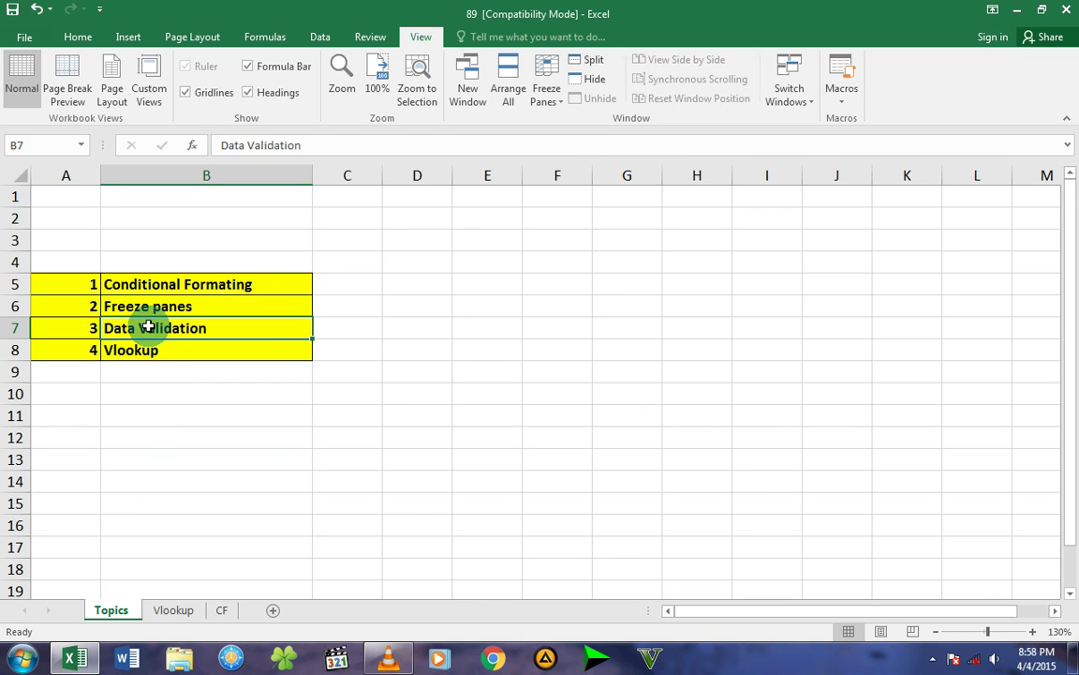
left_click(178, 614)
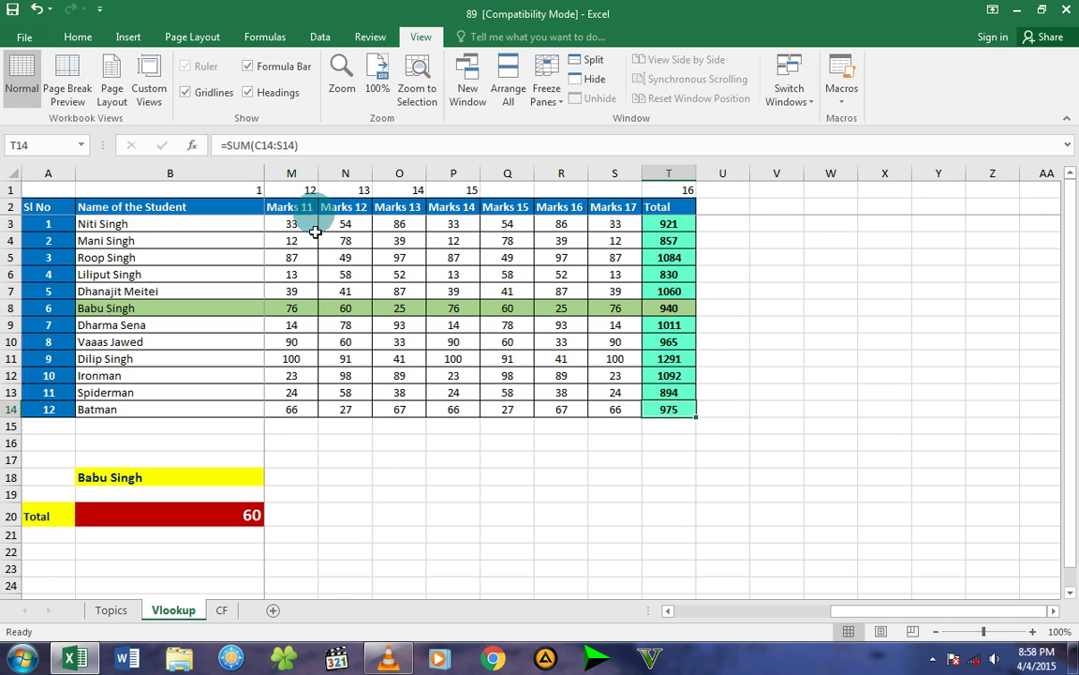
left_click(340, 67)
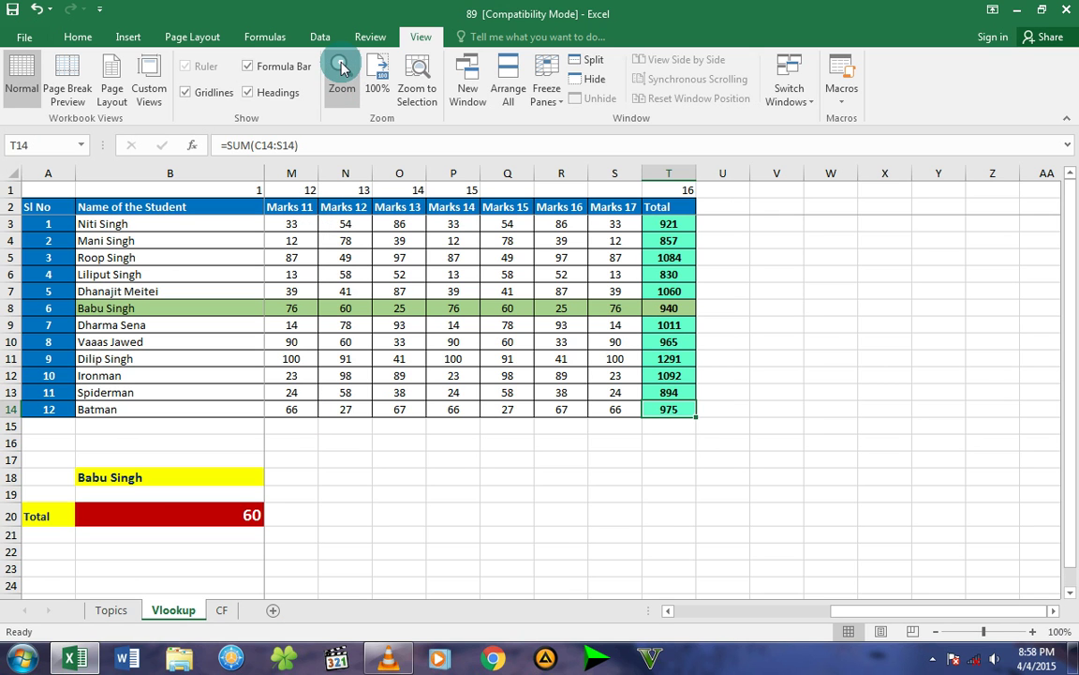
left_click(246, 480)
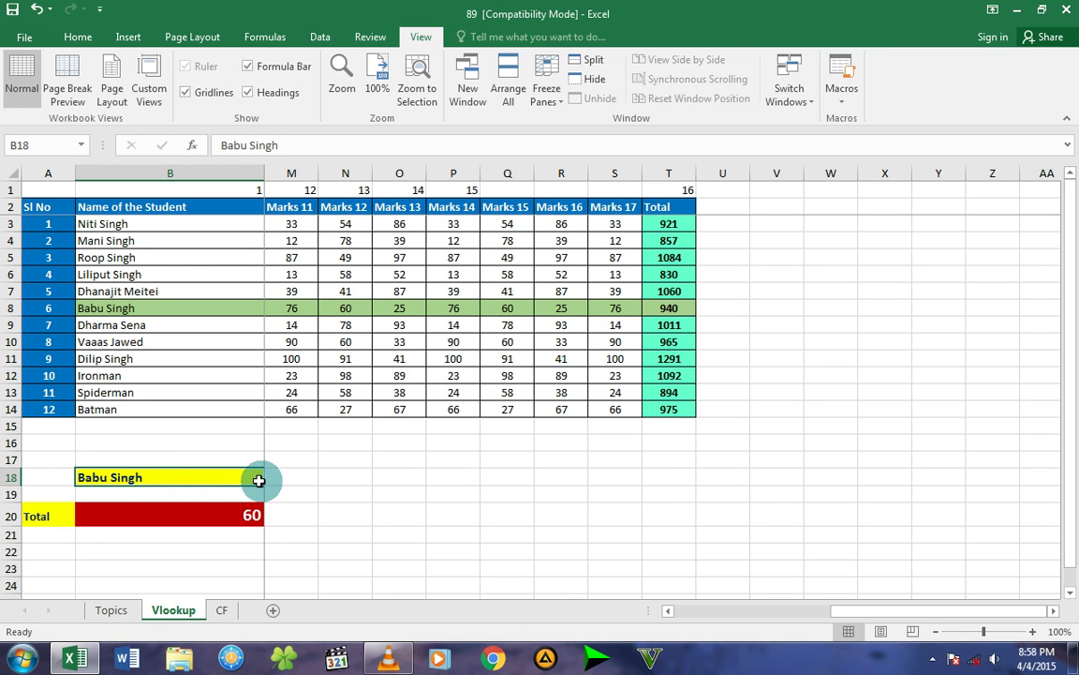
left_click_drag(833, 610, 673, 614)
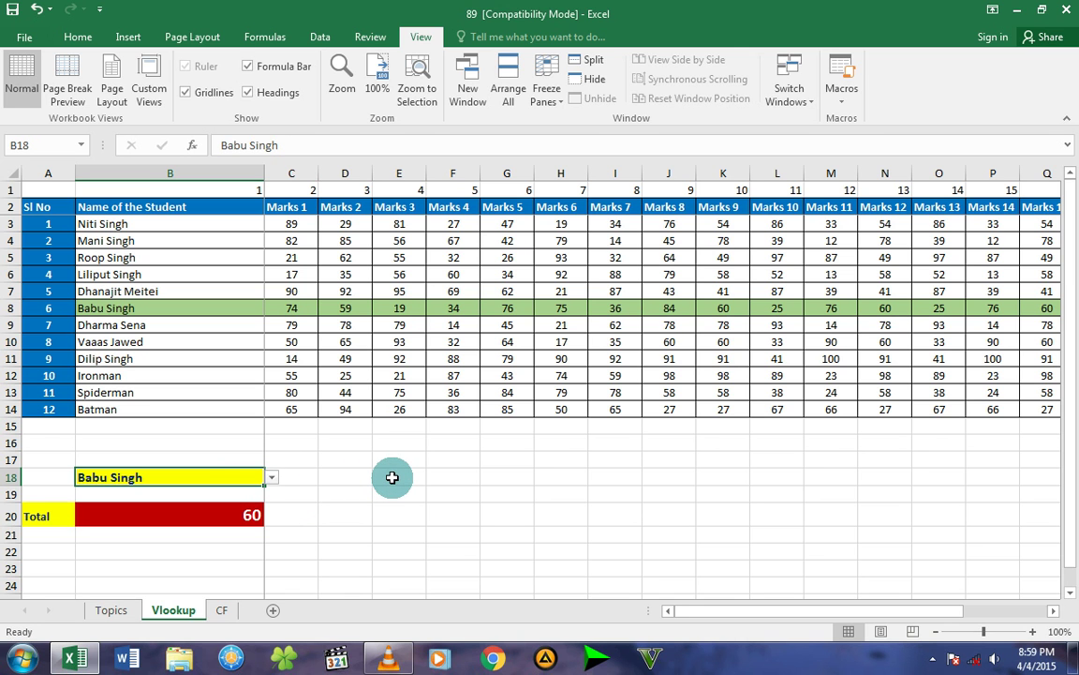
Step: Add List data validation to F18 with source =$B$3:$B$14, the student names
left_click(321, 36)
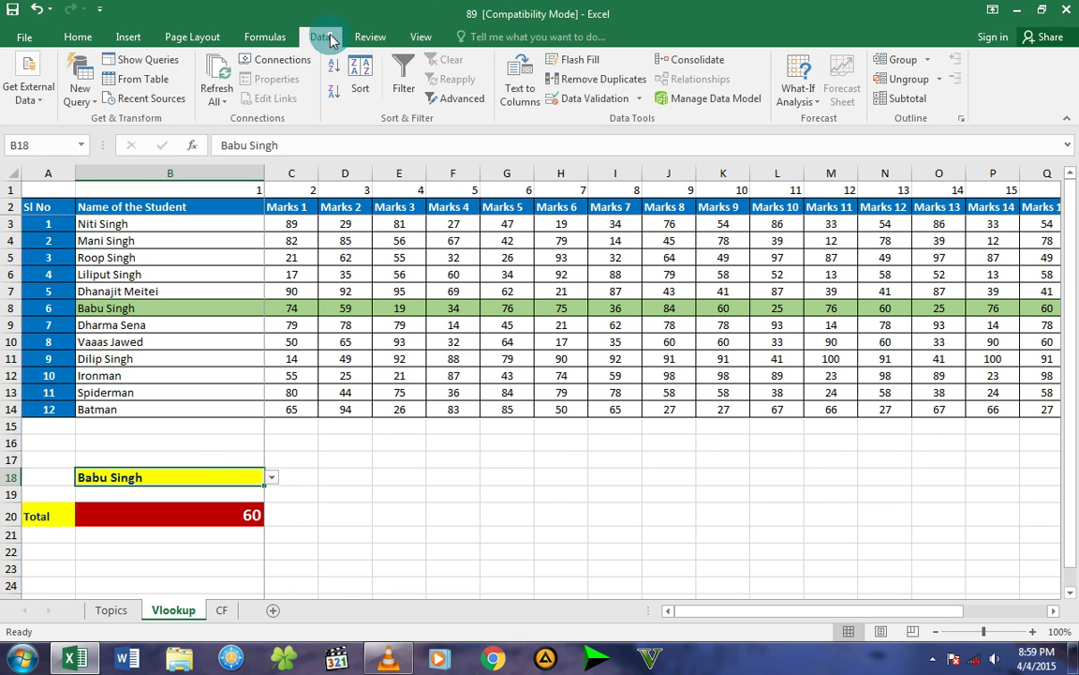
left_click(446, 478)
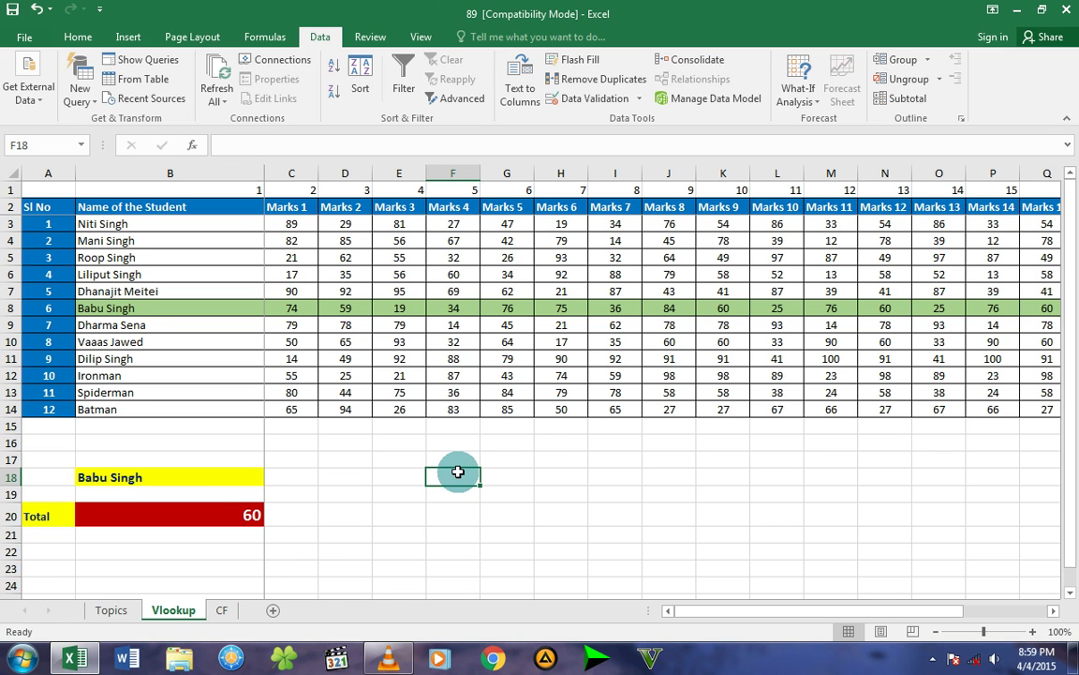
left_click(320, 38)
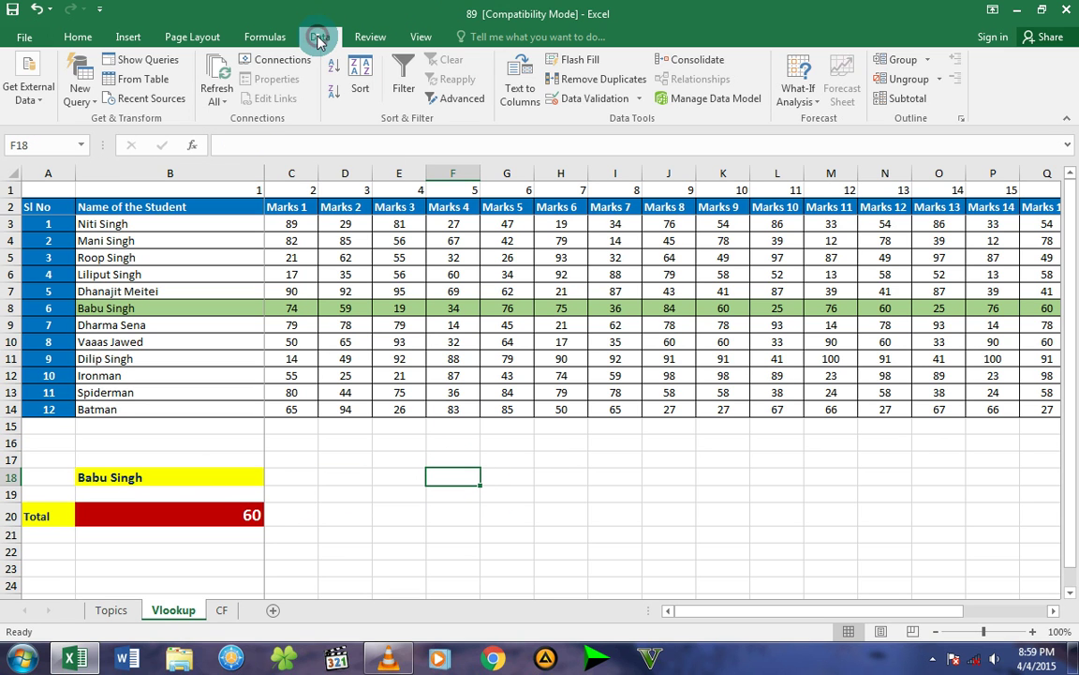
left_click(607, 99)
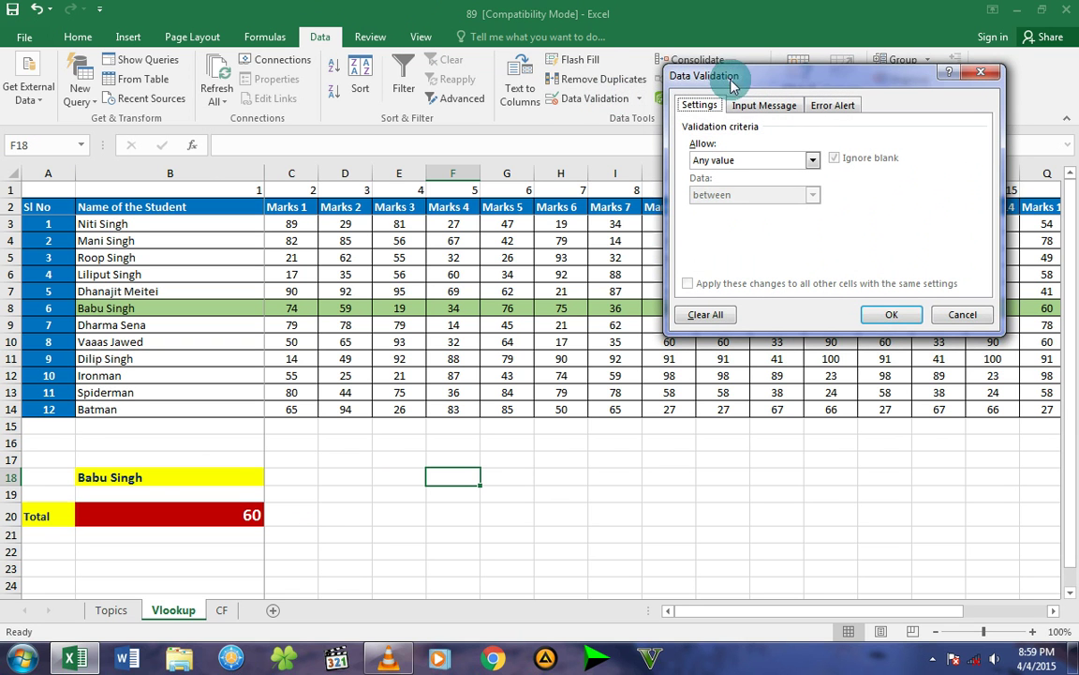
left_click_drag(661, 75, 576, 79)
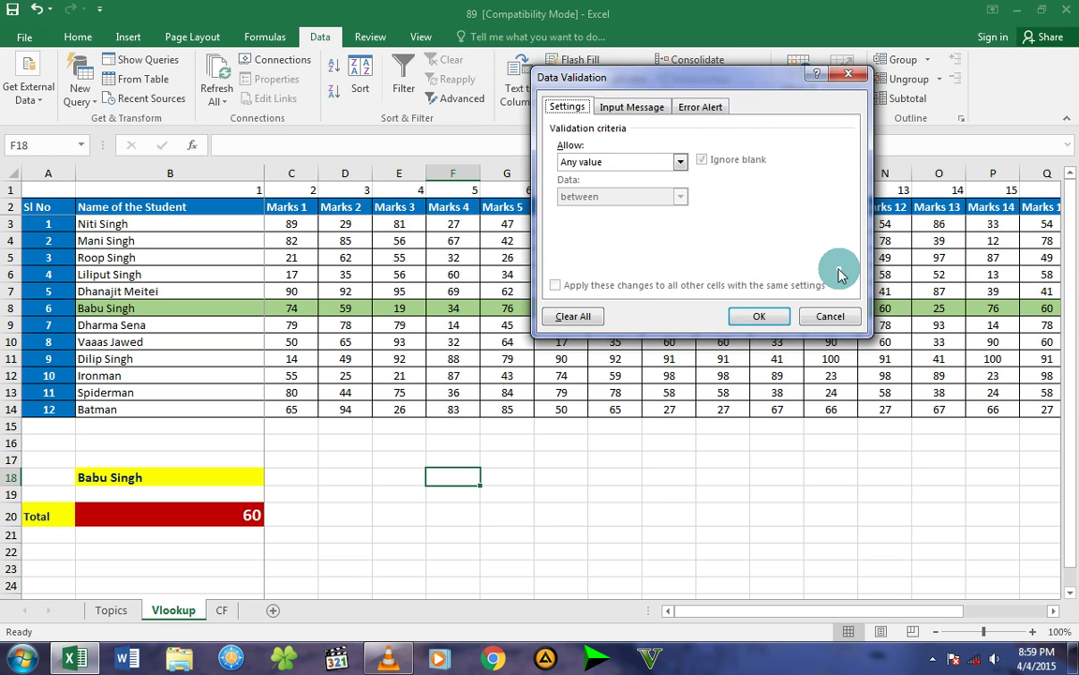
left_click(681, 163)
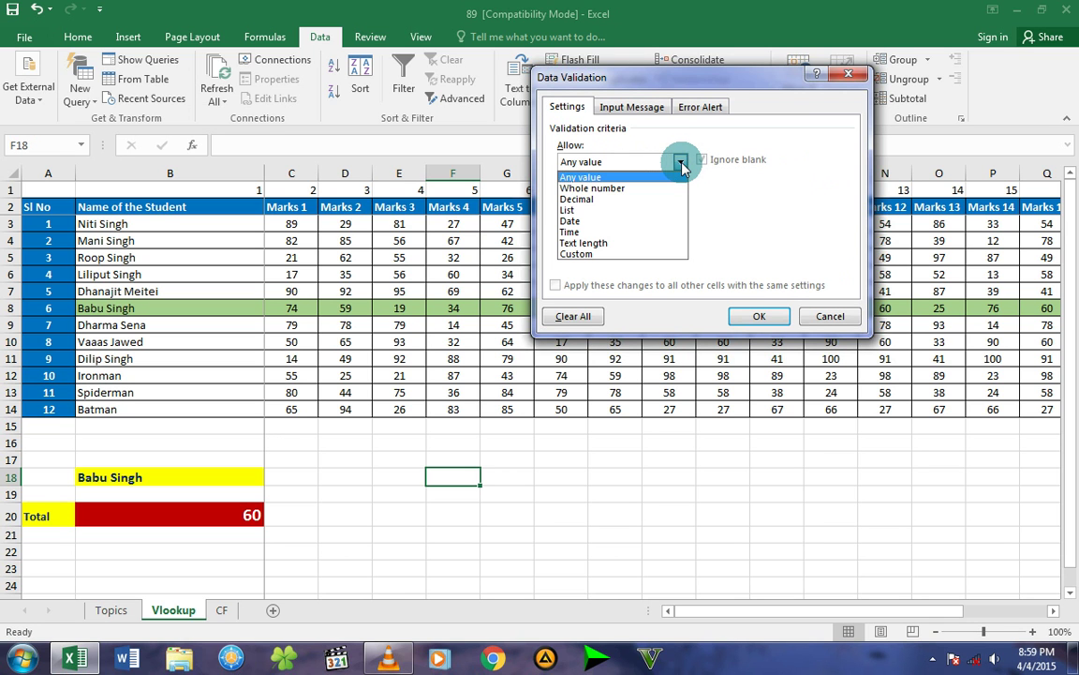
left_click(574, 213)
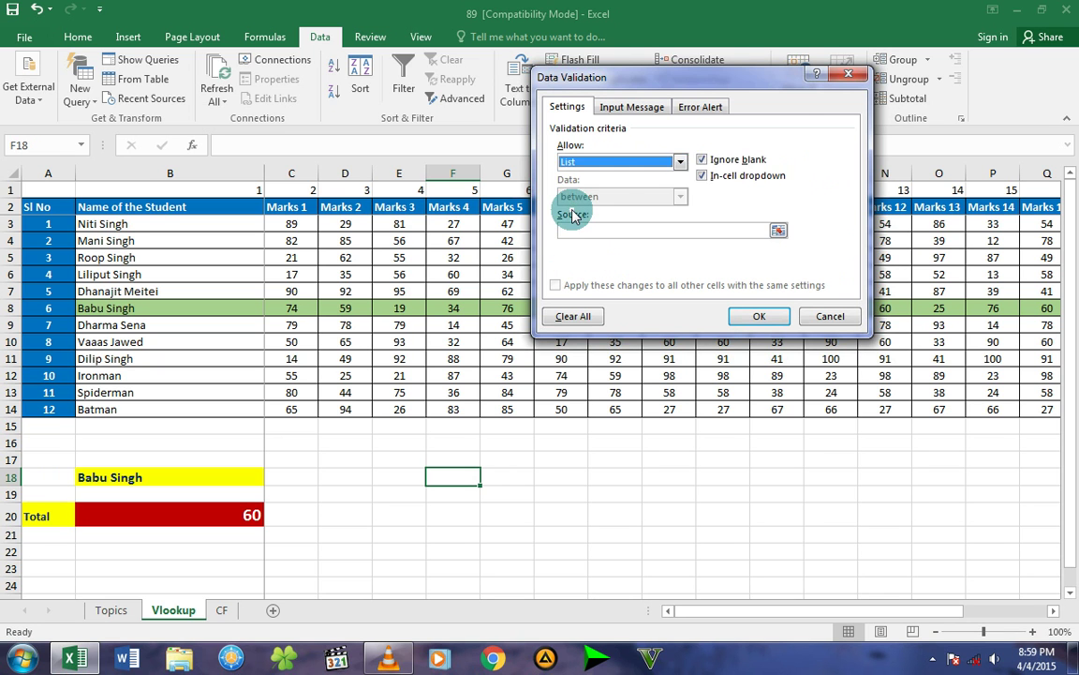
left_click(566, 229)
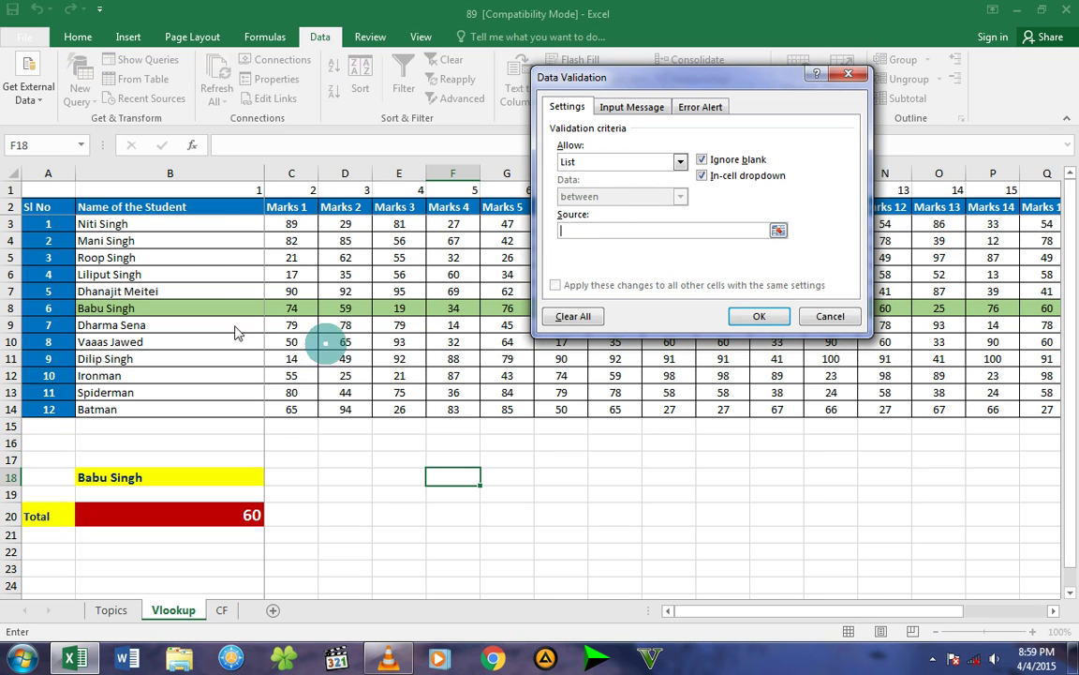
left_click_drag(147, 221, 149, 412)
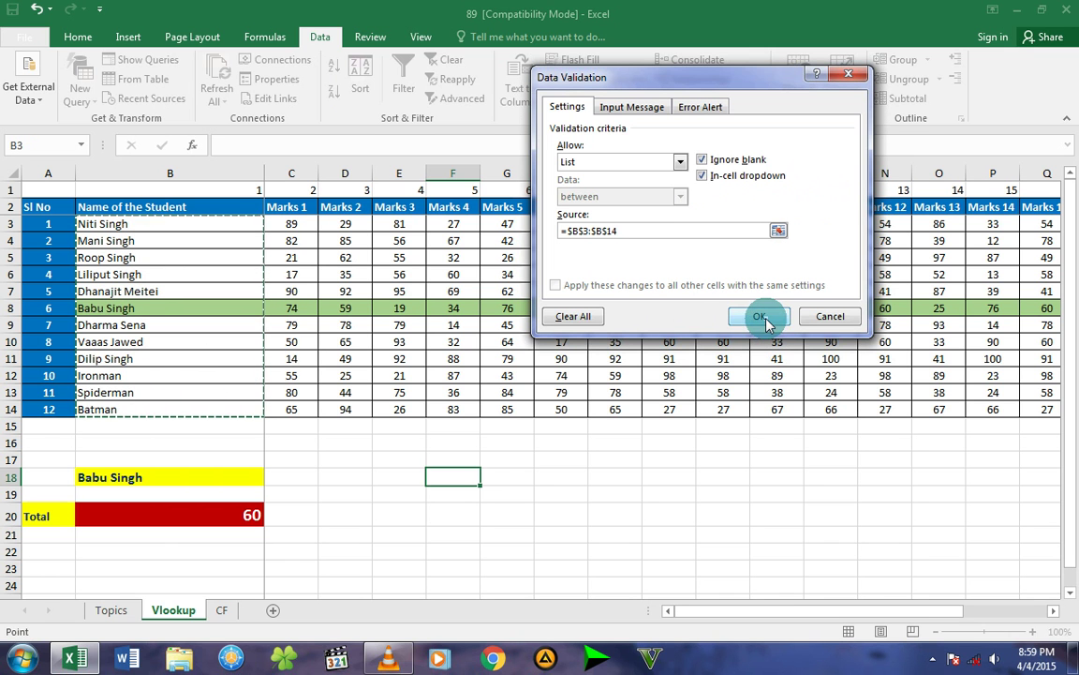
left_click(761, 317)
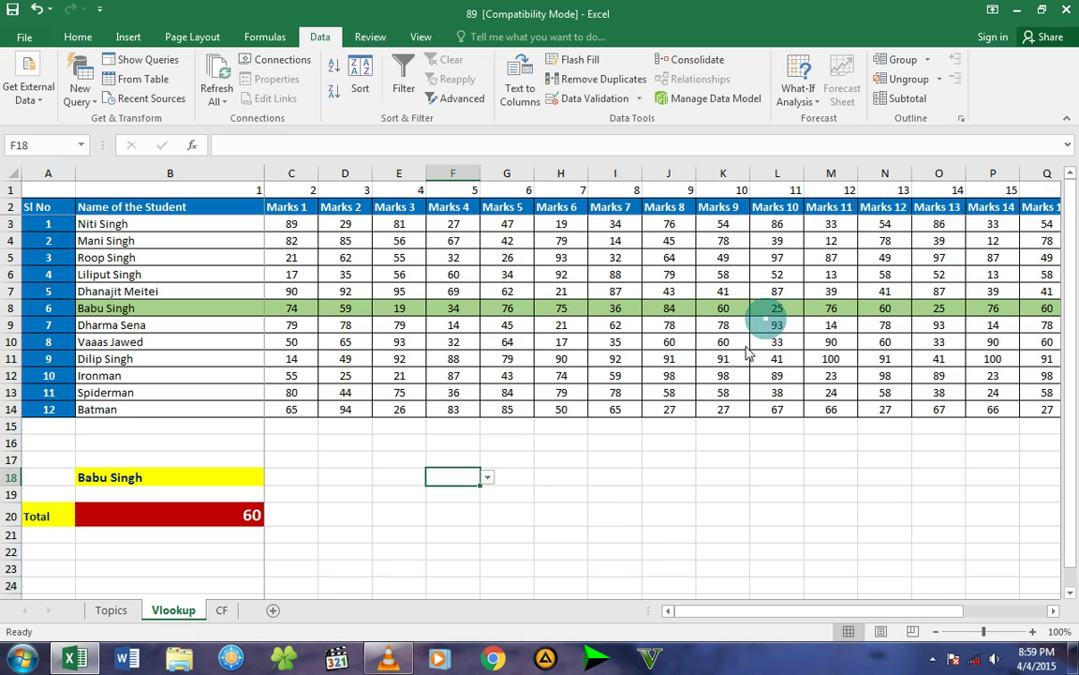
left_click(487, 477)
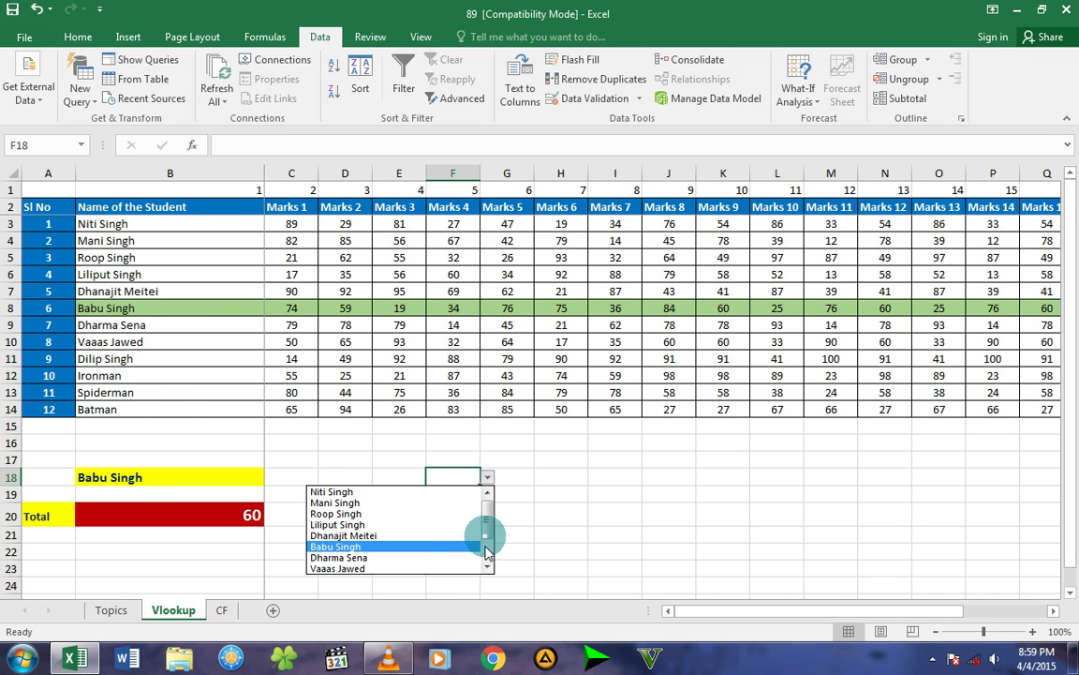
left_click(485, 549)
left_click_drag(487, 531, 488, 498)
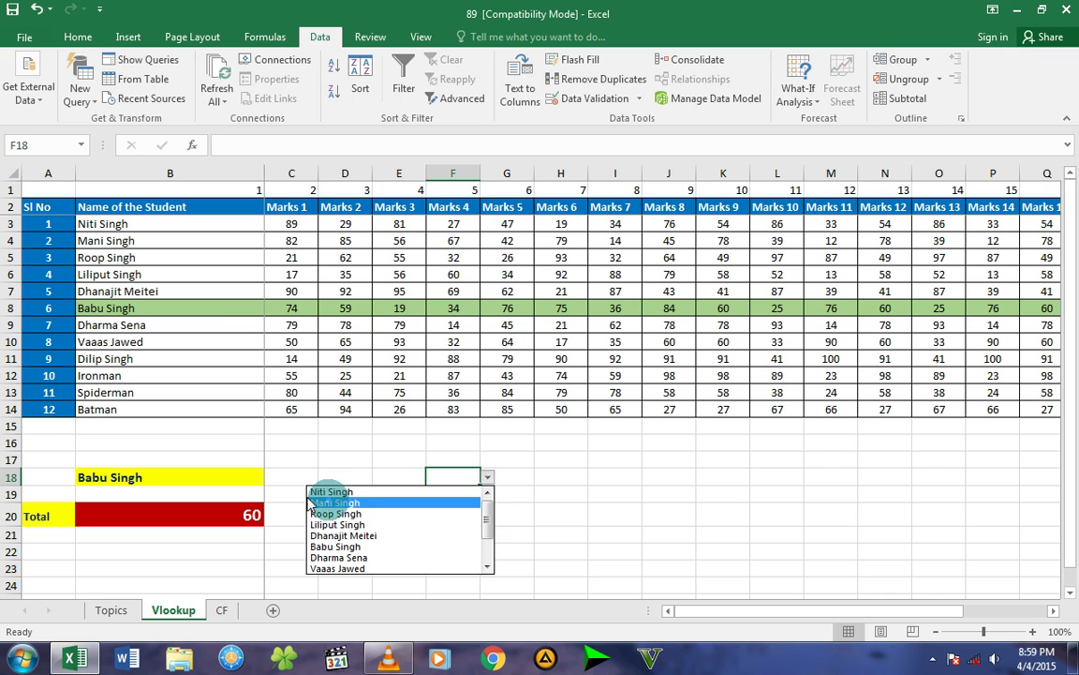
left_click(346, 524)
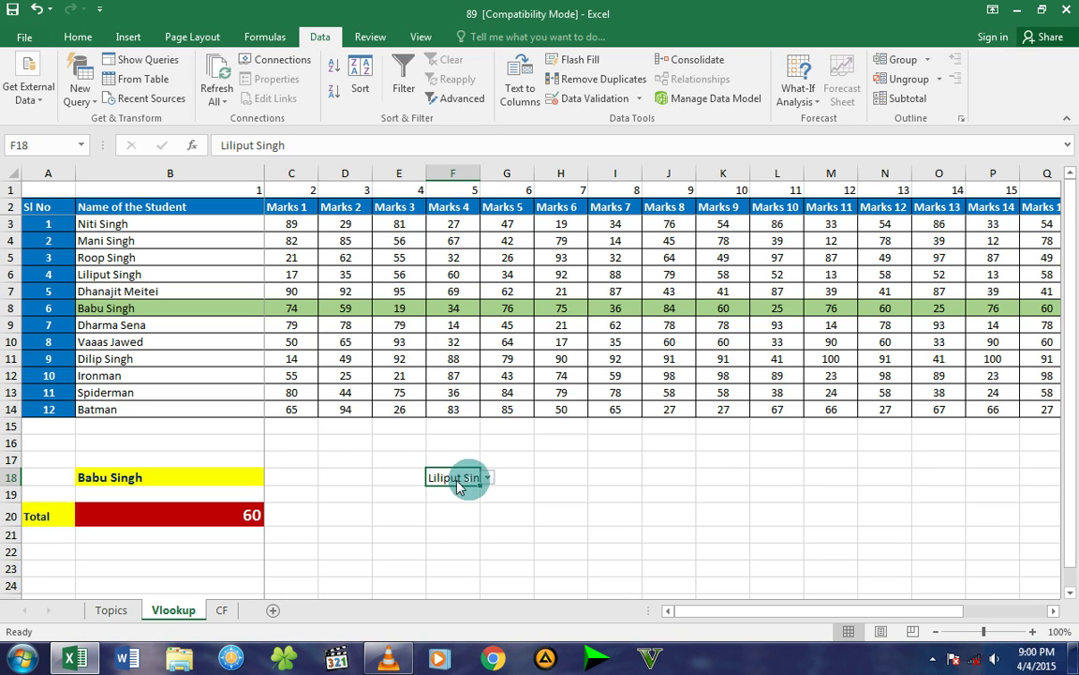
Step: Change F18's selection to Ironman and move to the cell below
left_click(486, 478)
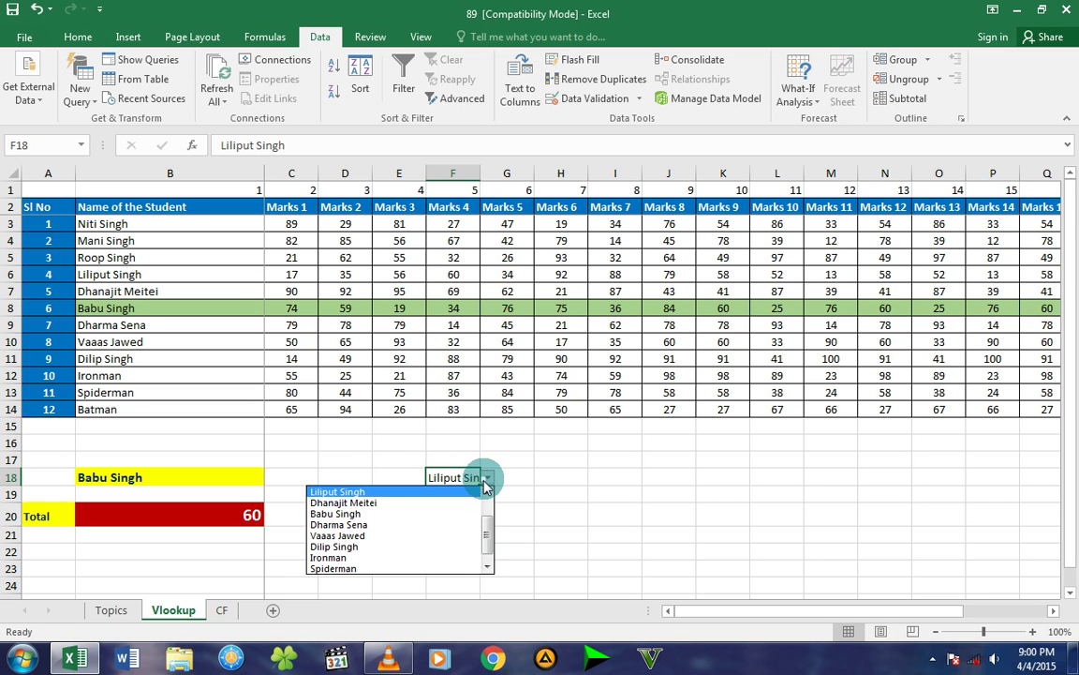
left_click(384, 559)
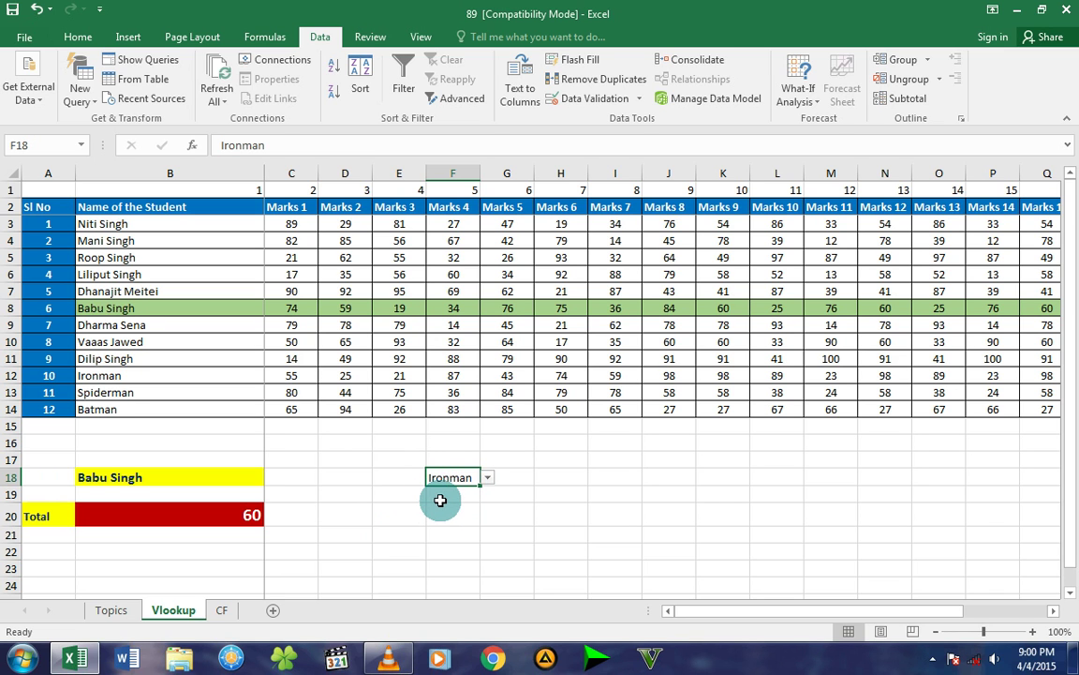
left_click(440, 498)
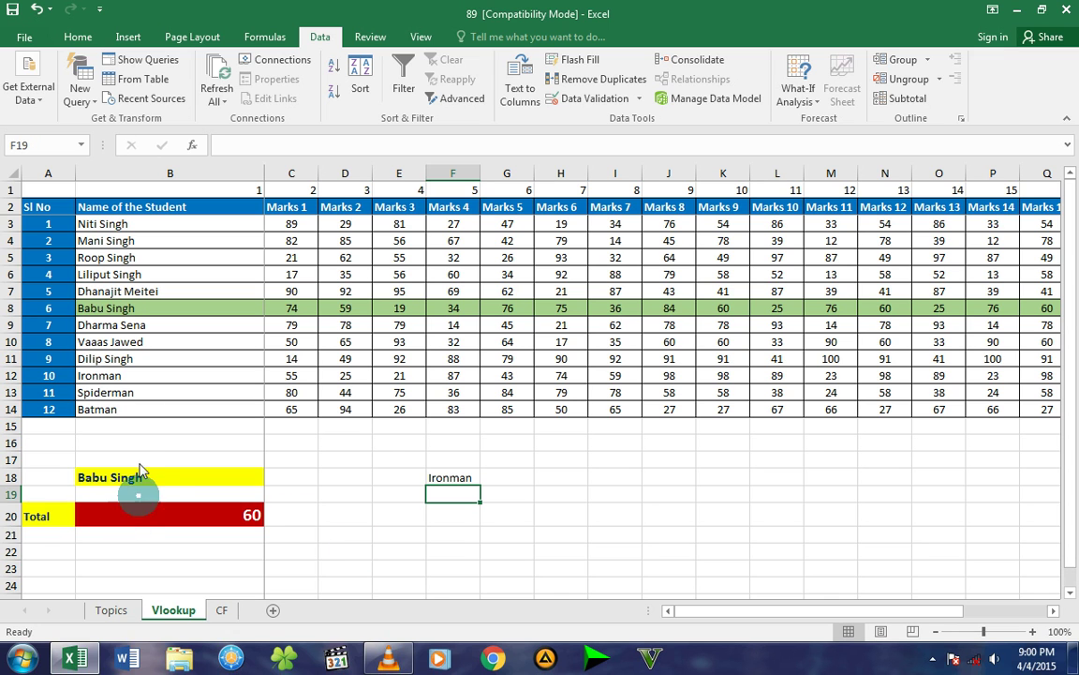
left_click(117, 327)
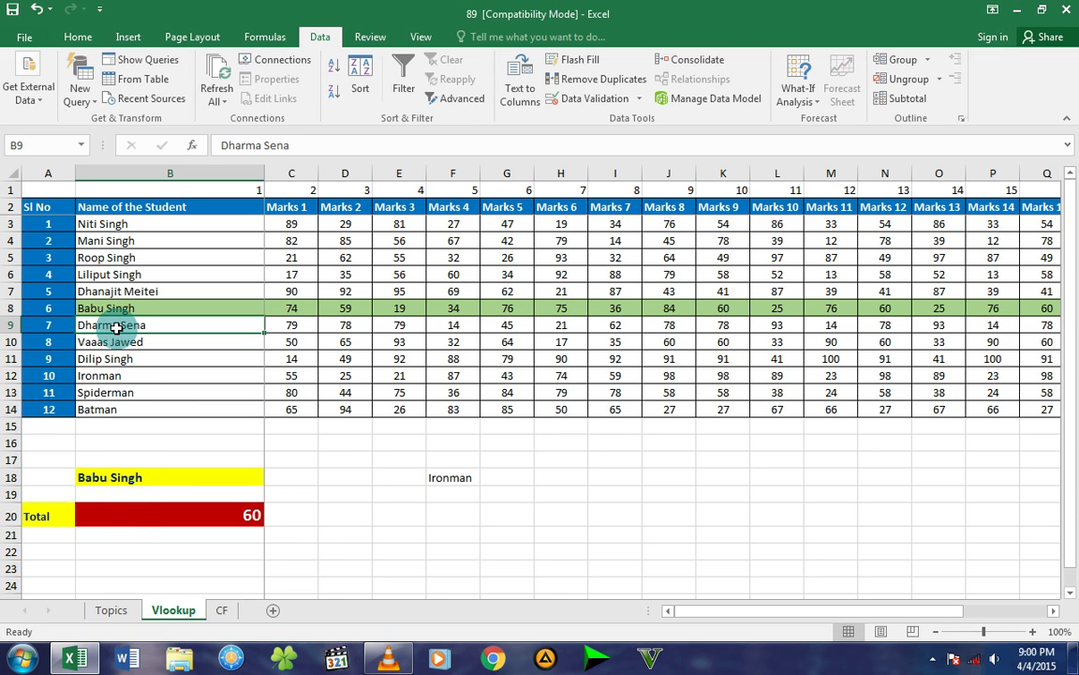
left_click(1051, 613)
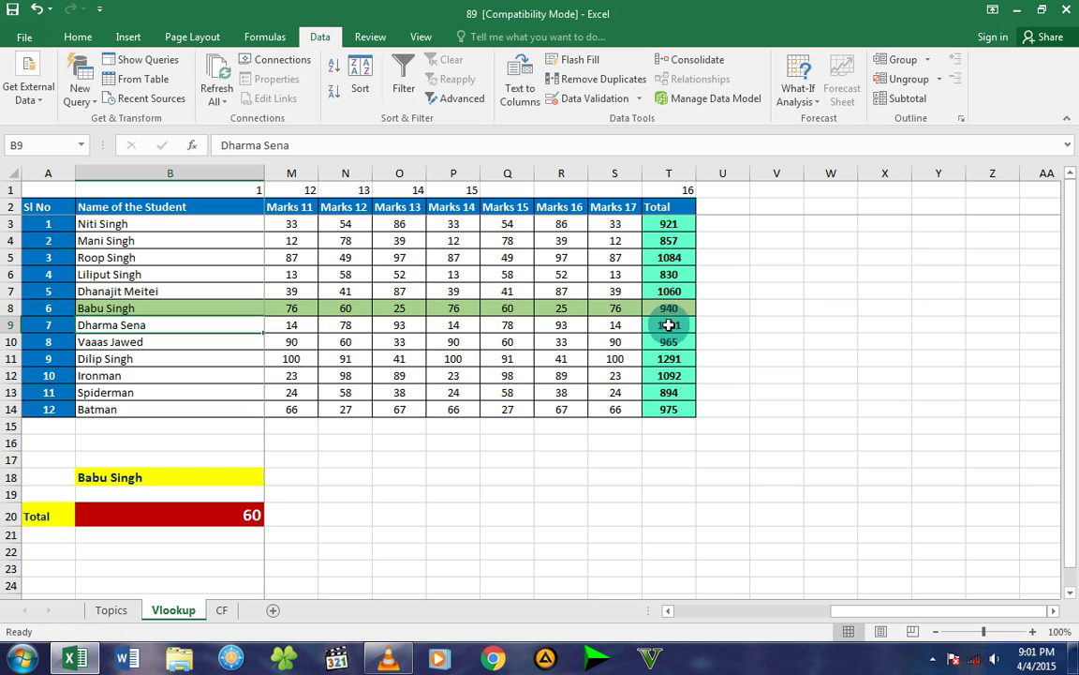
left_click(669, 325)
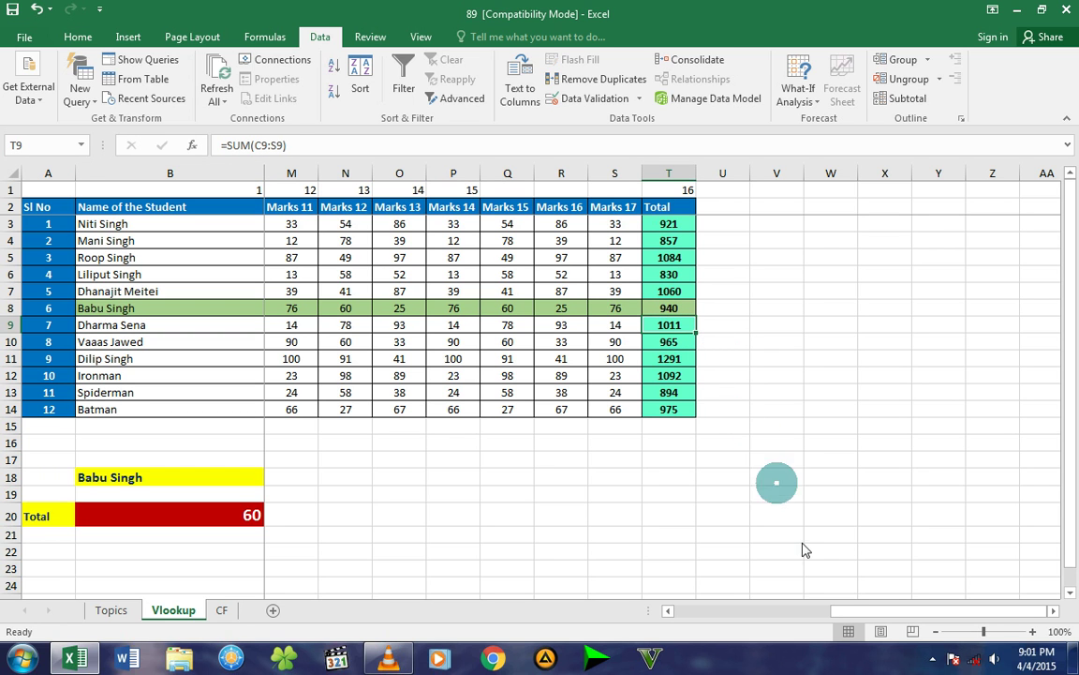
left_click_drag(850, 615, 691, 610)
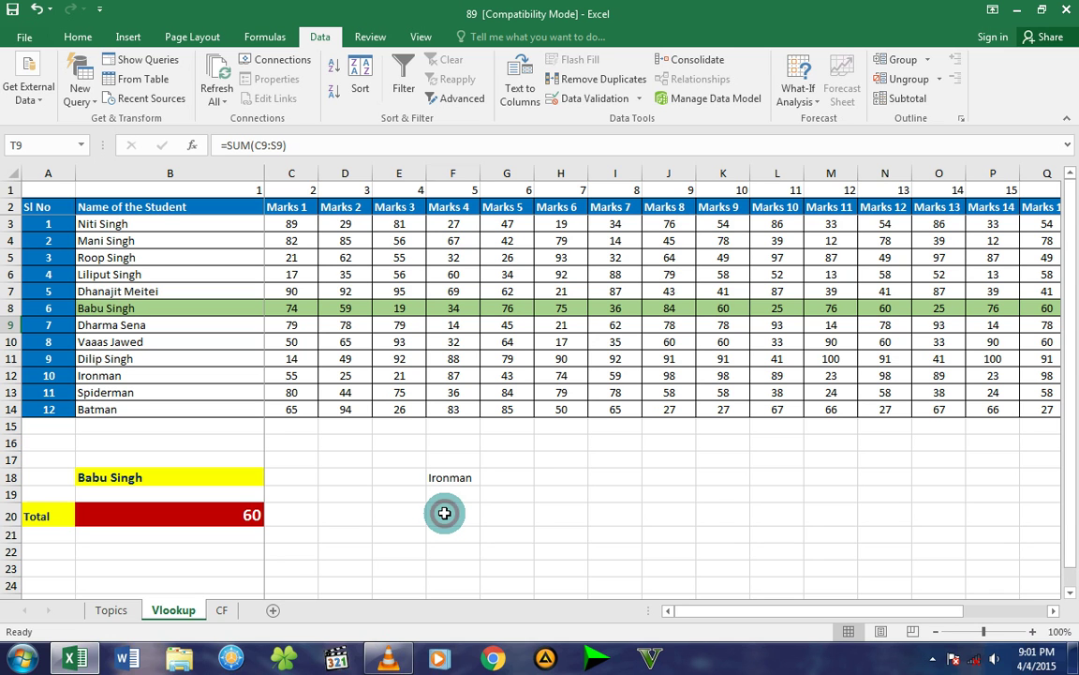
Step: Start a VLOOKUP formula in F20 with $F$18 as its lookup value
left_click(444, 512)
type("=")
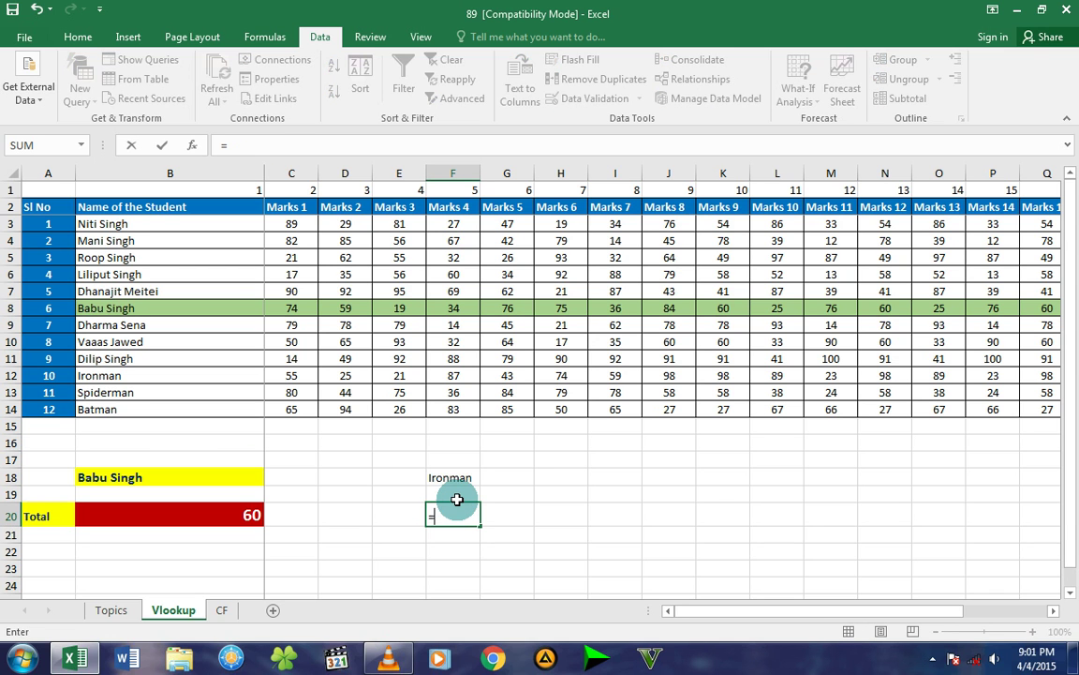
type("vl")
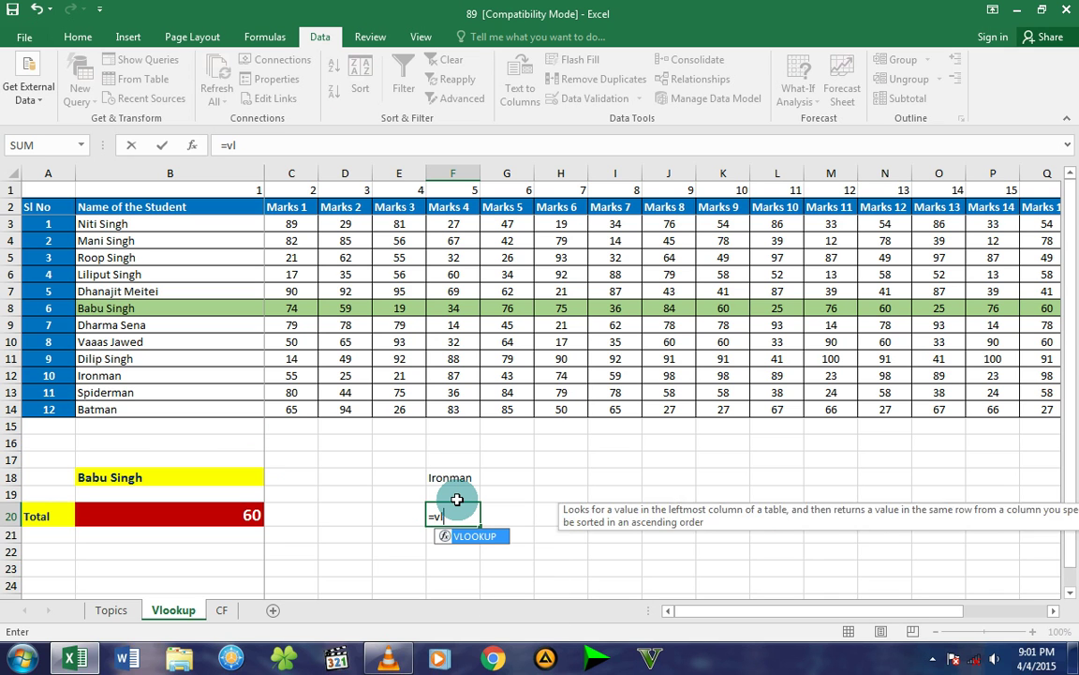
type("oo")
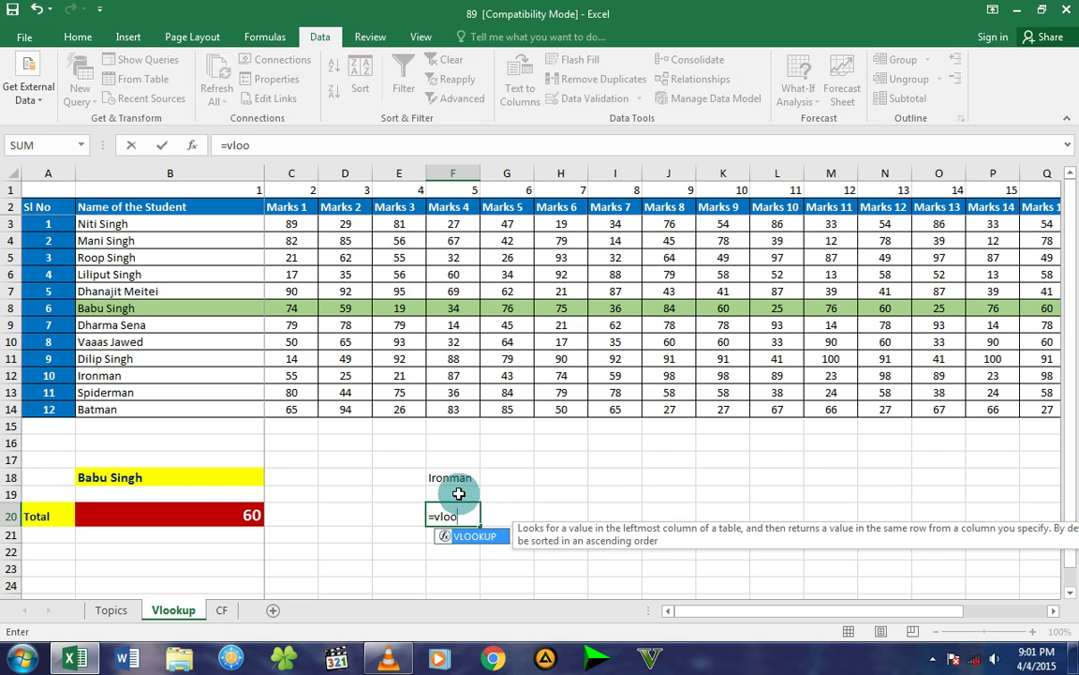
double_click(476, 544)
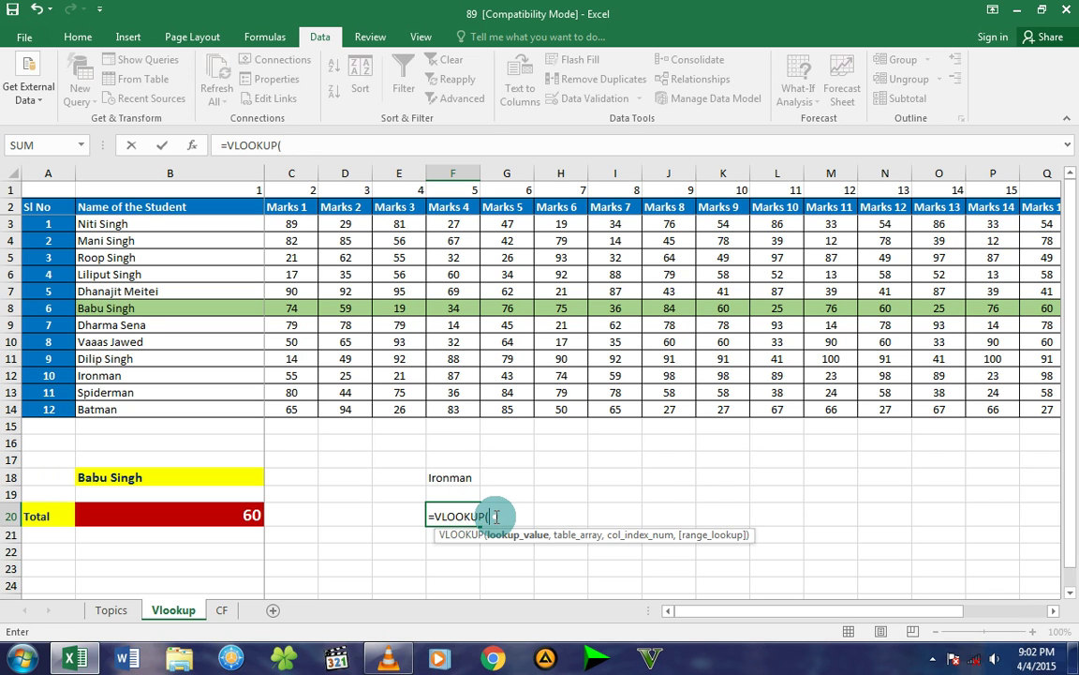
left_click_drag(450, 541, 440, 563)
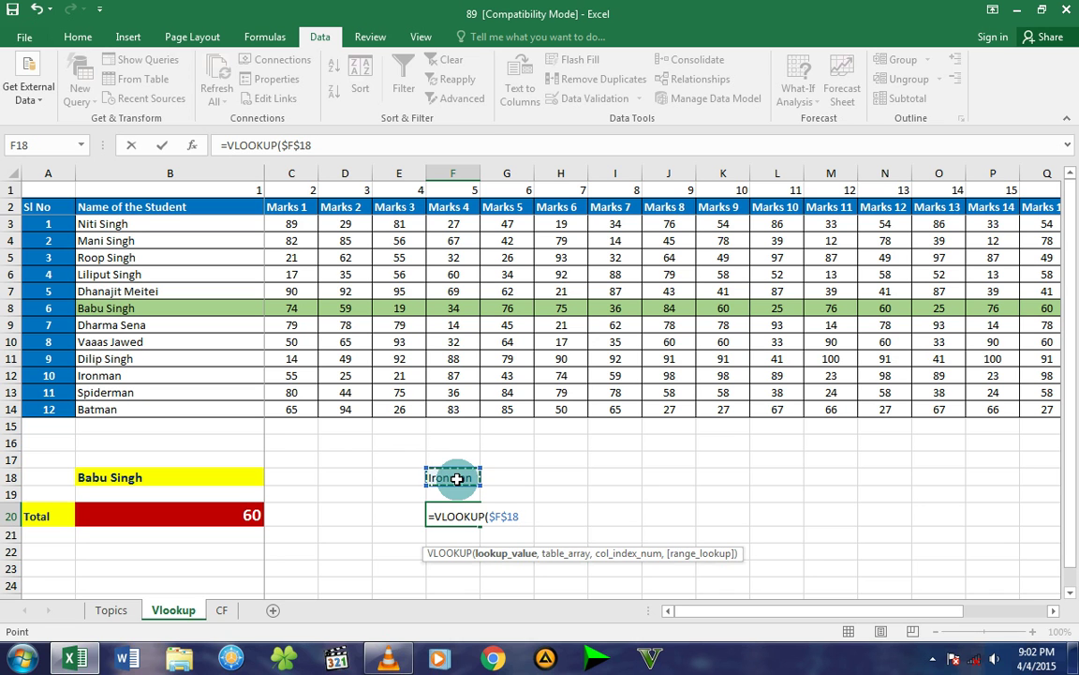
Step: Add the absolute table range $B$3:$T$14 as the VLOOKUP's second argument
type(",")
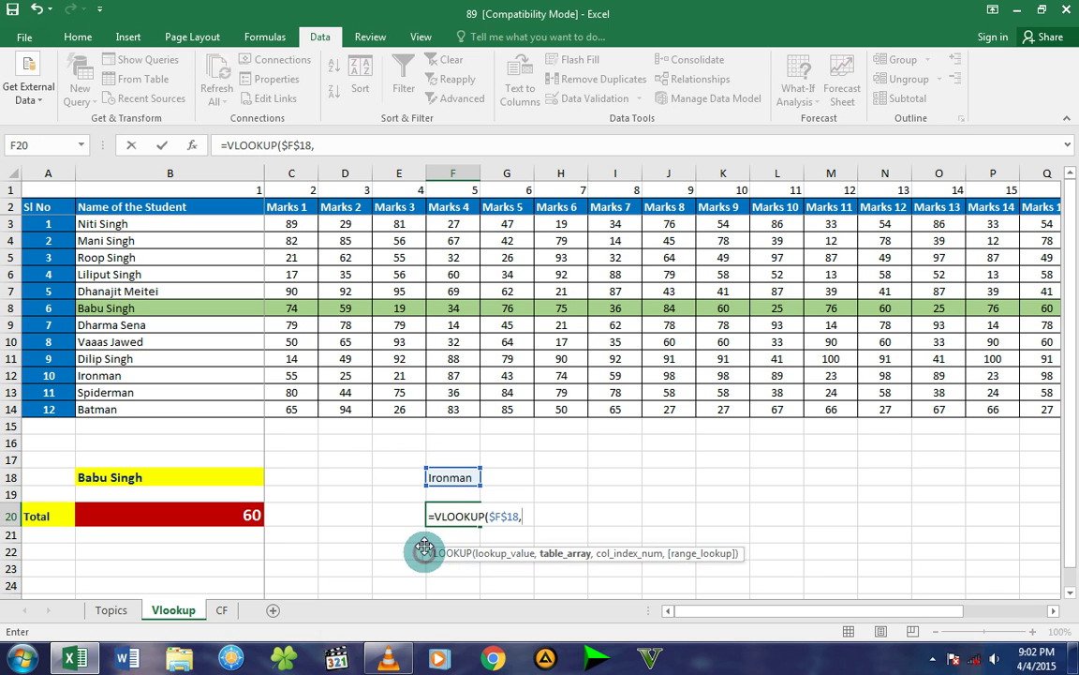
left_click_drag(424, 547, 422, 544)
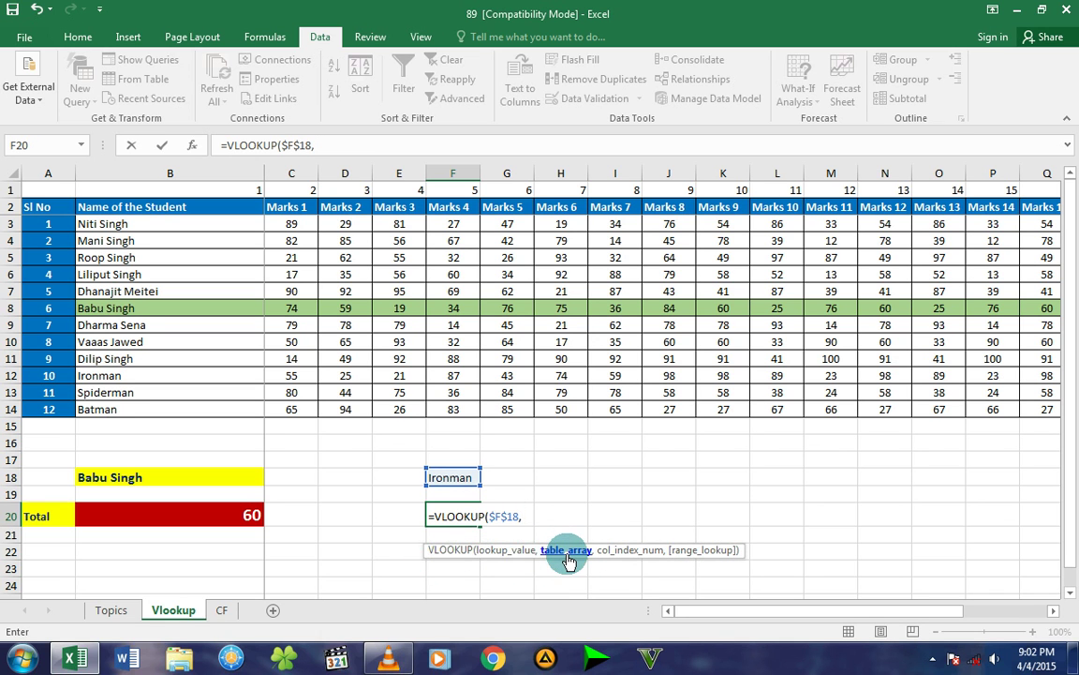
left_click_drag(96, 225, 101, 240)
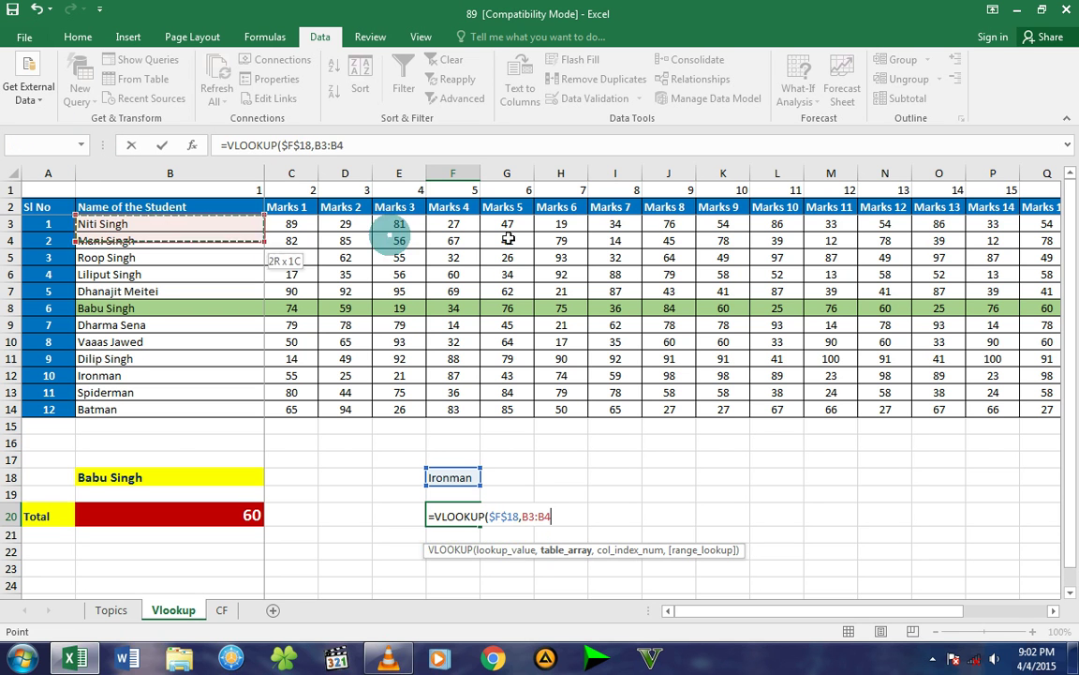
mouse_move(507, 239)
left_mouse_down()
mouse_move(1075, 271)
mouse_move(1043, 277)
mouse_move(957, 345)
mouse_move(947, 410)
left_mouse_up()
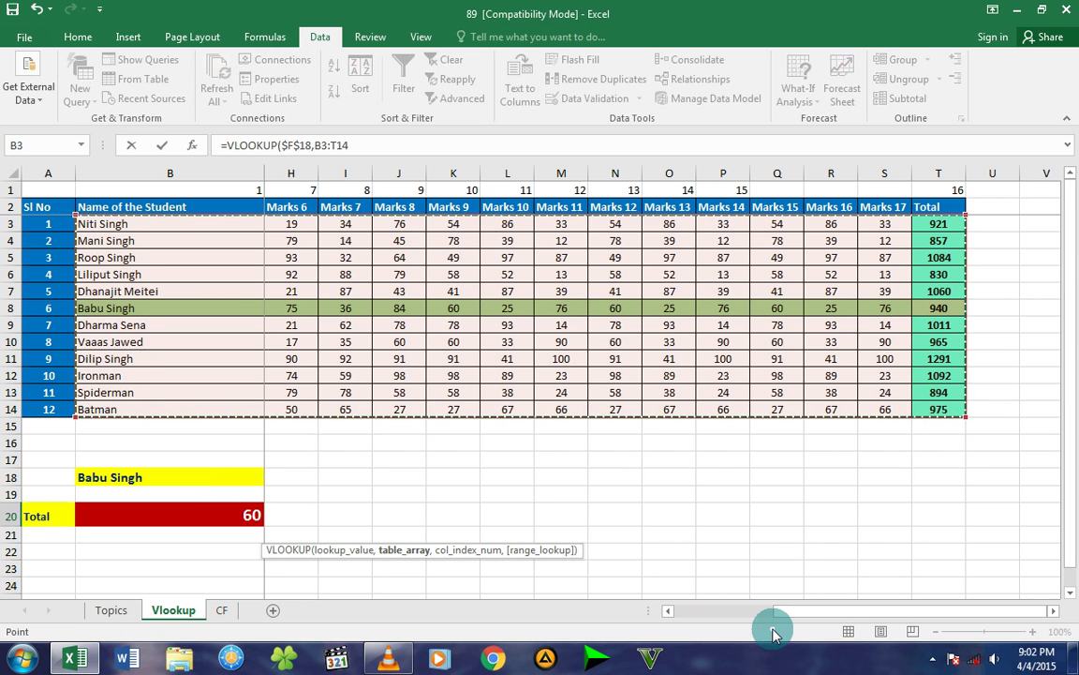
mouse_move(774, 634)
left_mouse_down()
mouse_move(577, 583)
mouse_move(593, 563)
left_mouse_up()
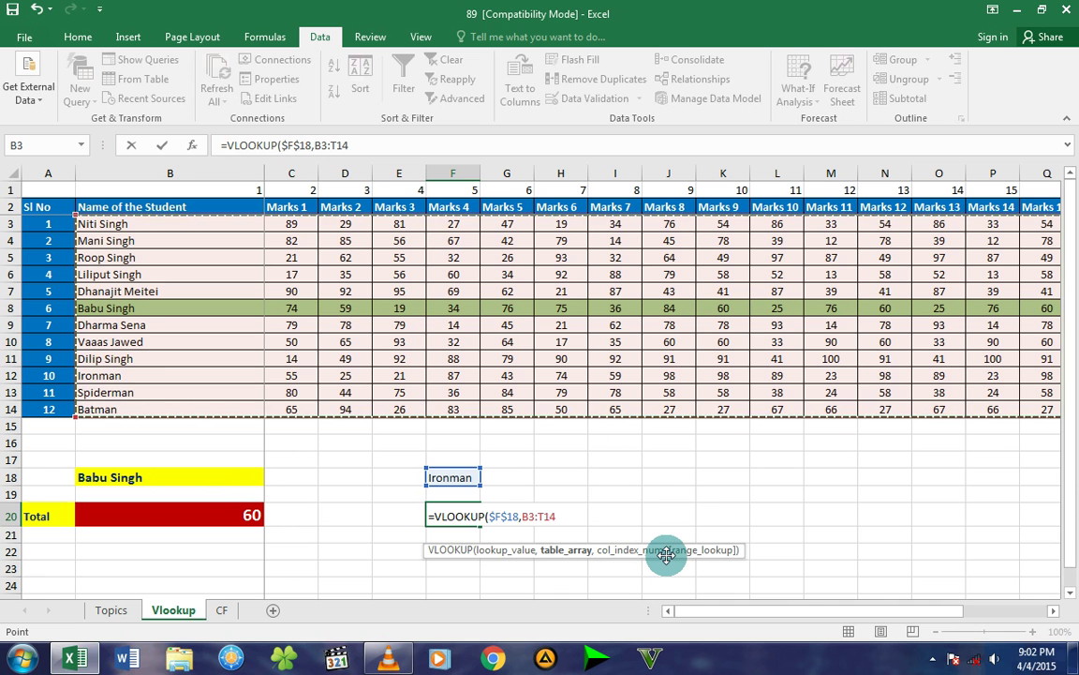
Step: Finish with column 19 and exact match 0, committing =VLOOKUP($F$18,$B$3:$T$14,19,0)
type(",")
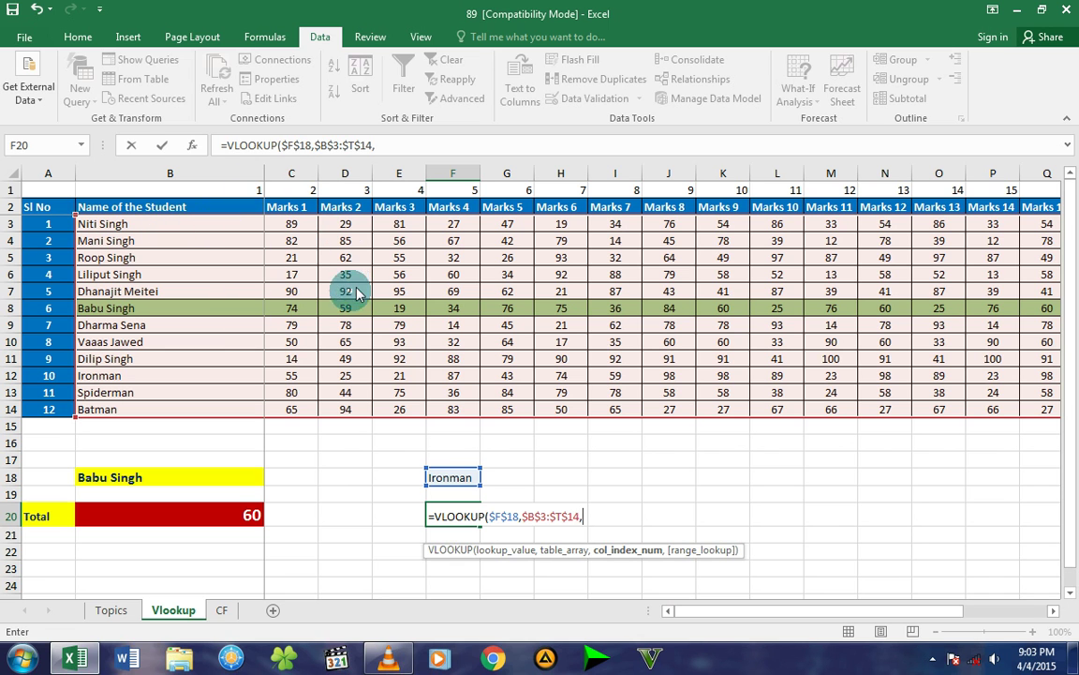
left_click(1053, 611)
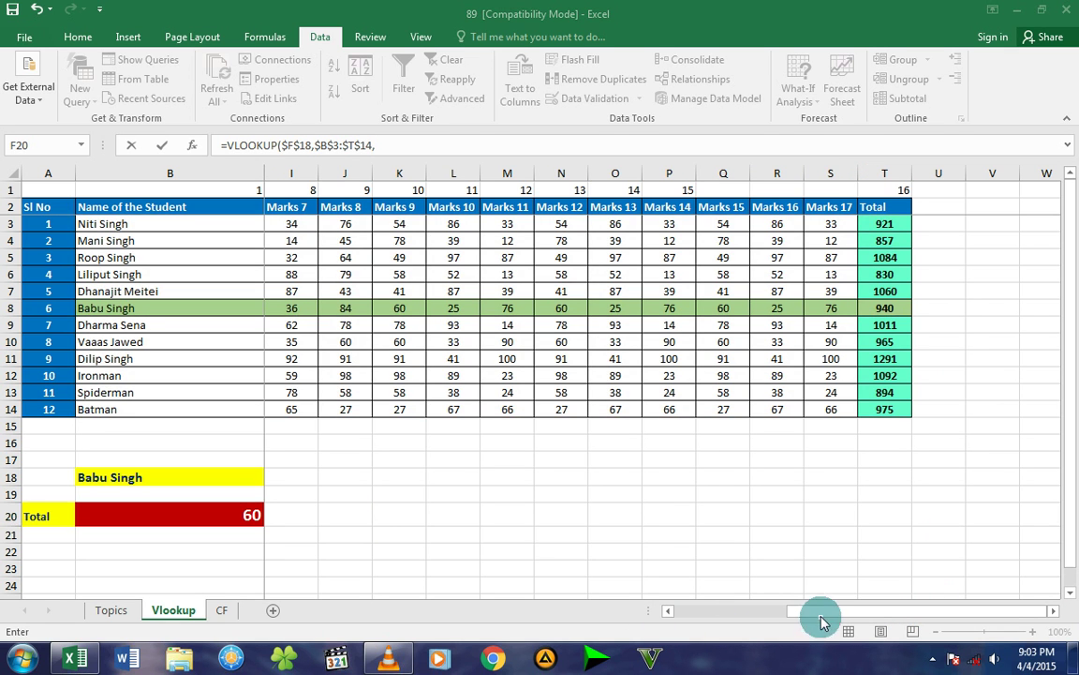
left_click(760, 621)
left_click_drag(804, 617, 723, 610)
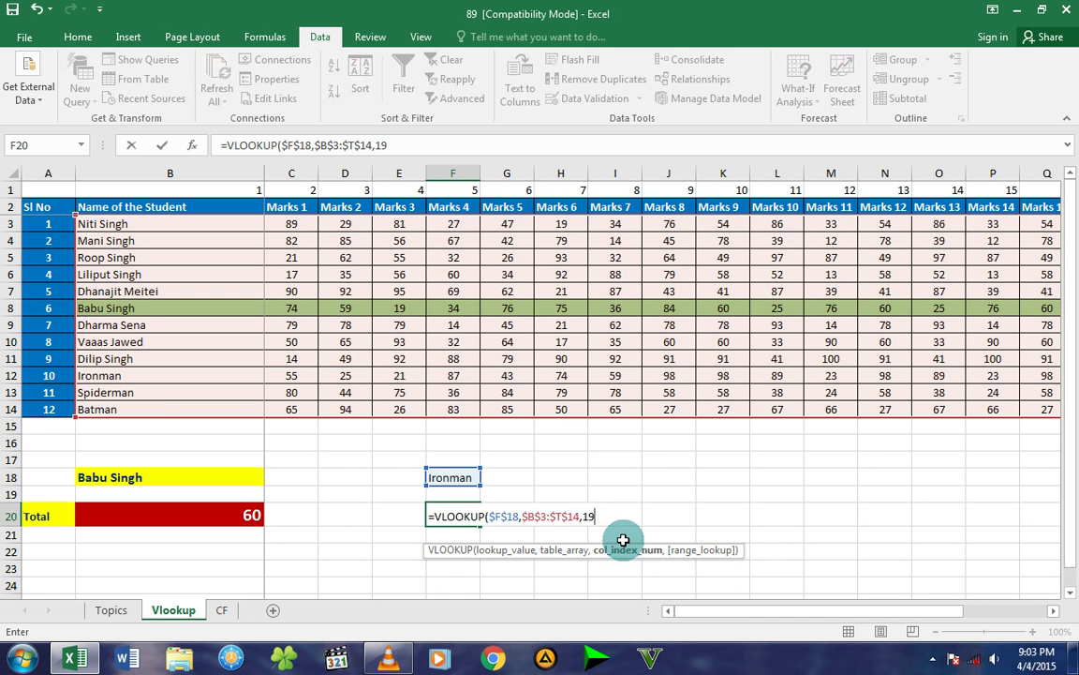
type(",0")
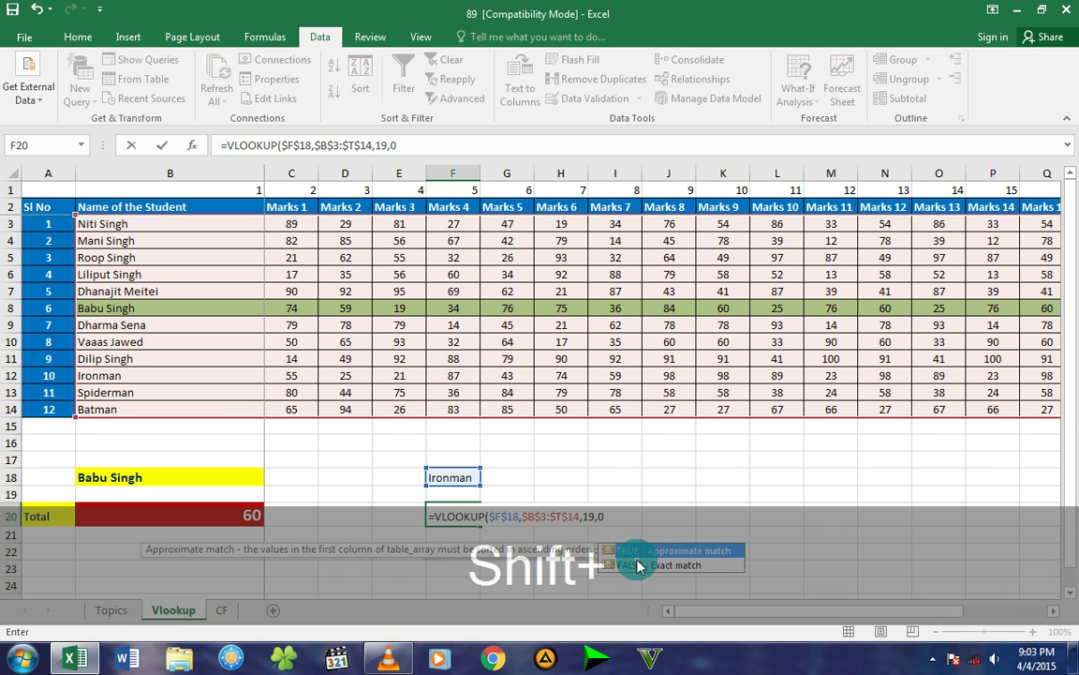
type(")")
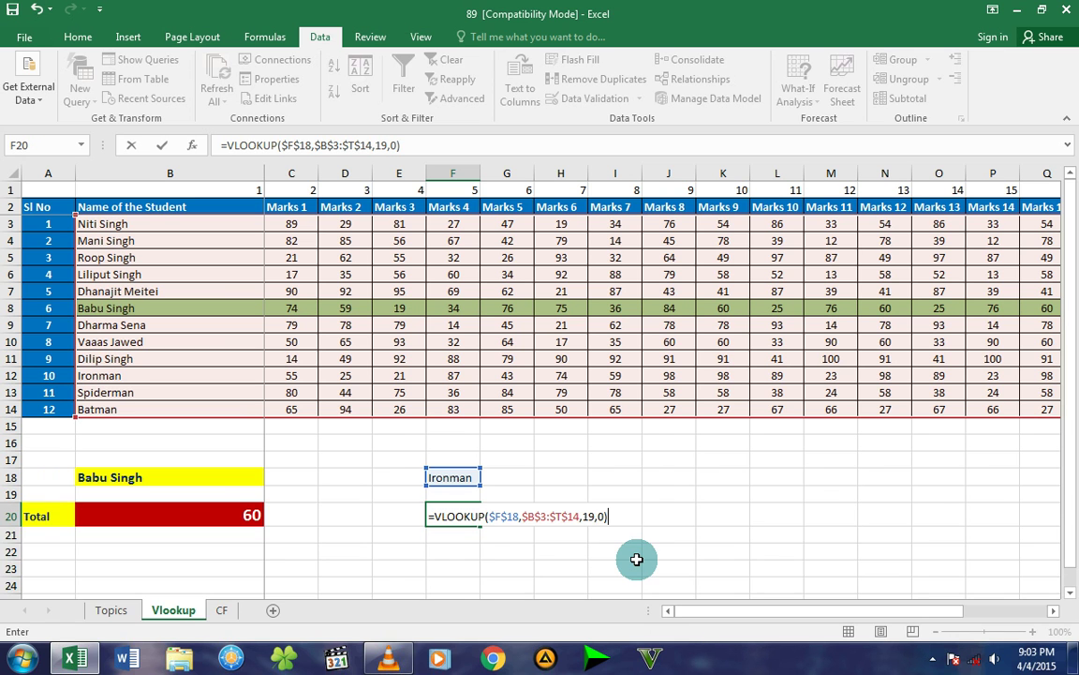
key("ctrl+Return")
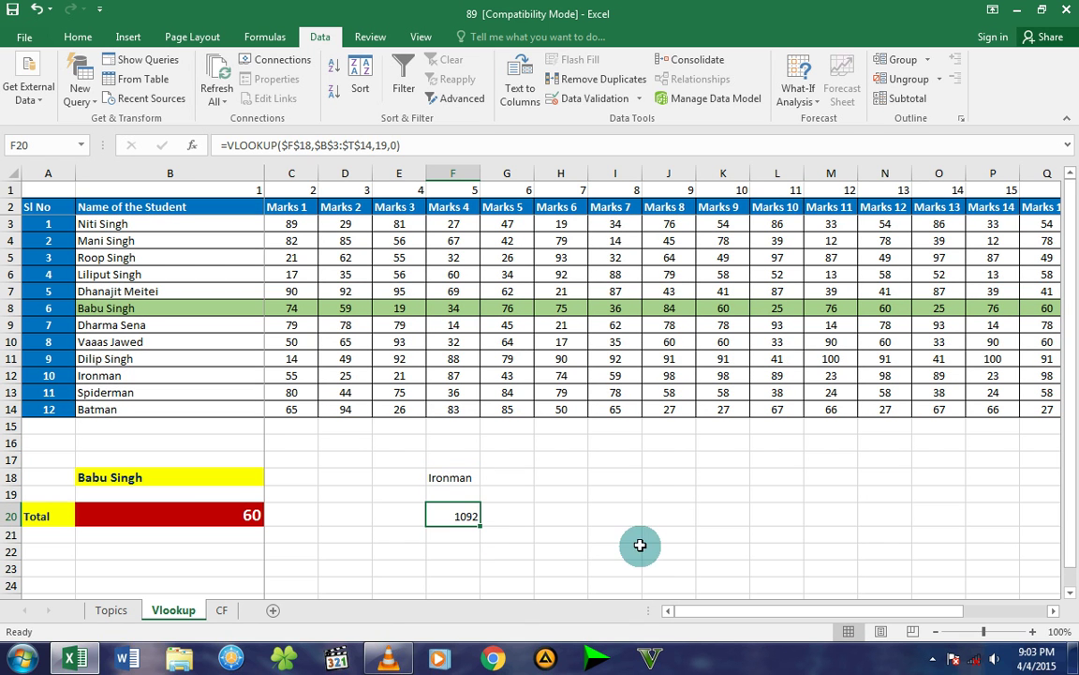
left_click(462, 477)
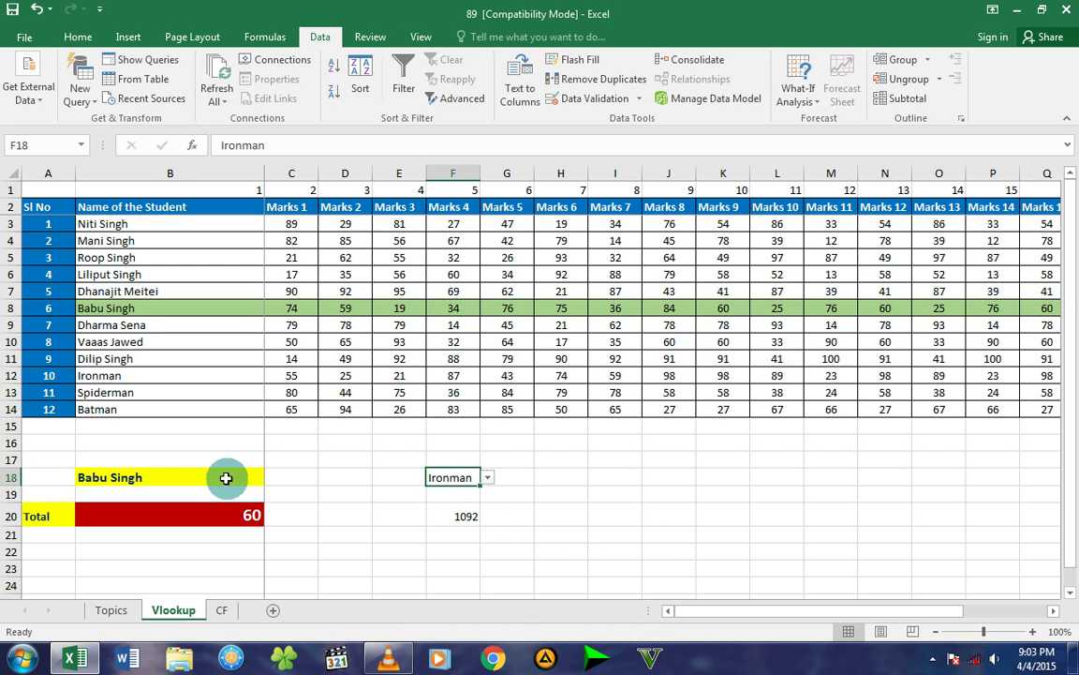
left_click(8, 374)
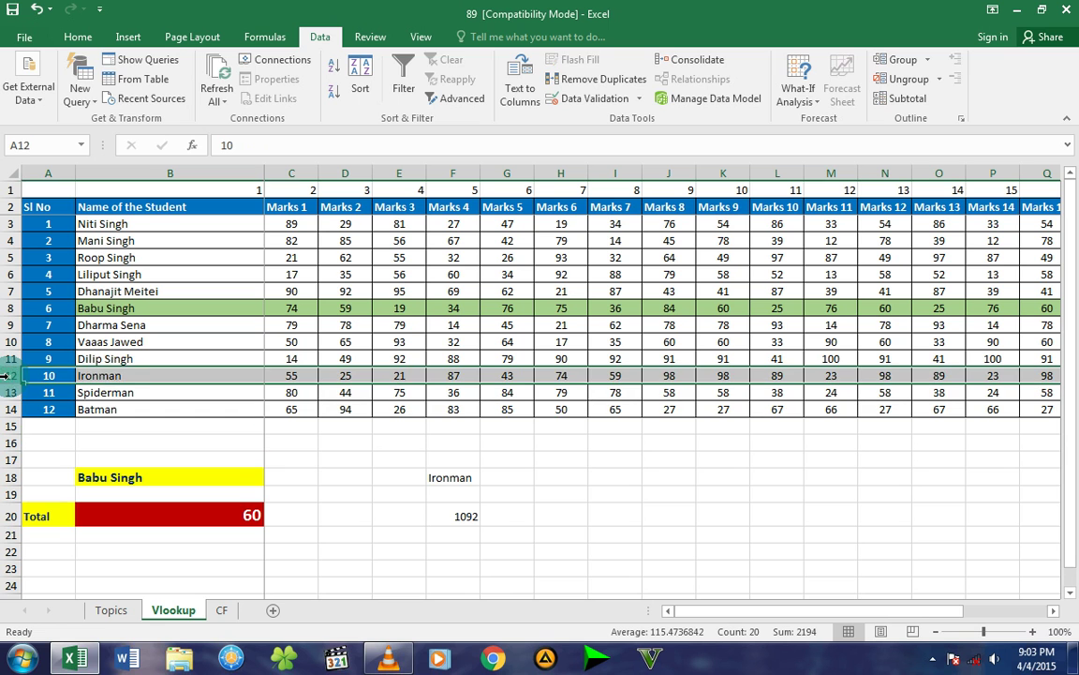
left_click(80, 37)
left_click(192, 94)
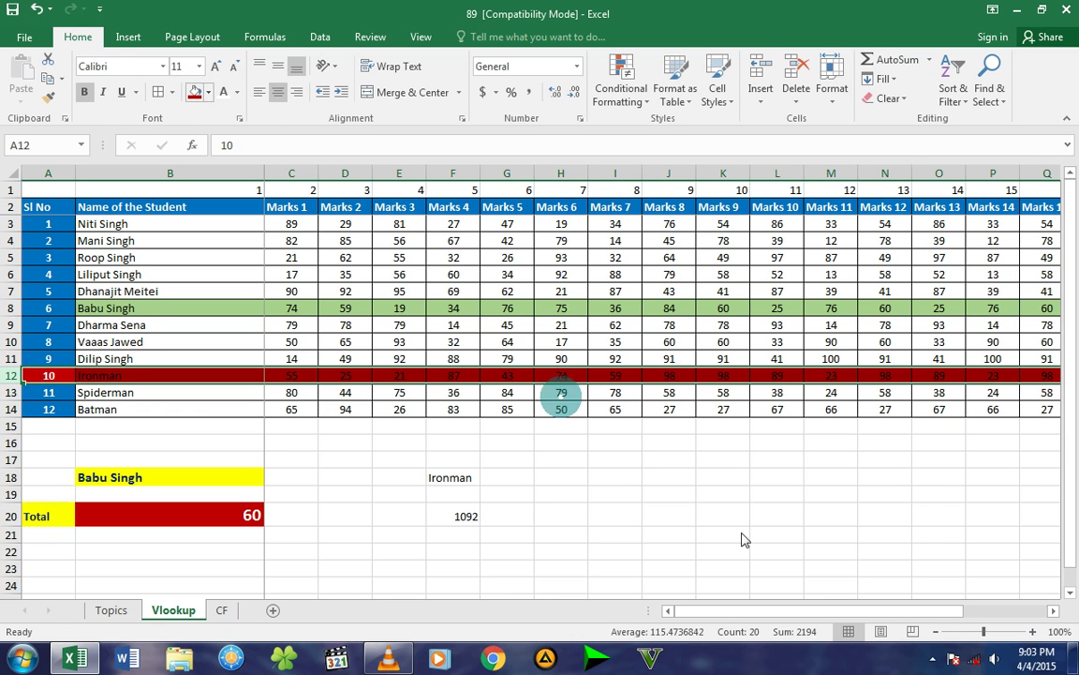
left_click(1054, 611)
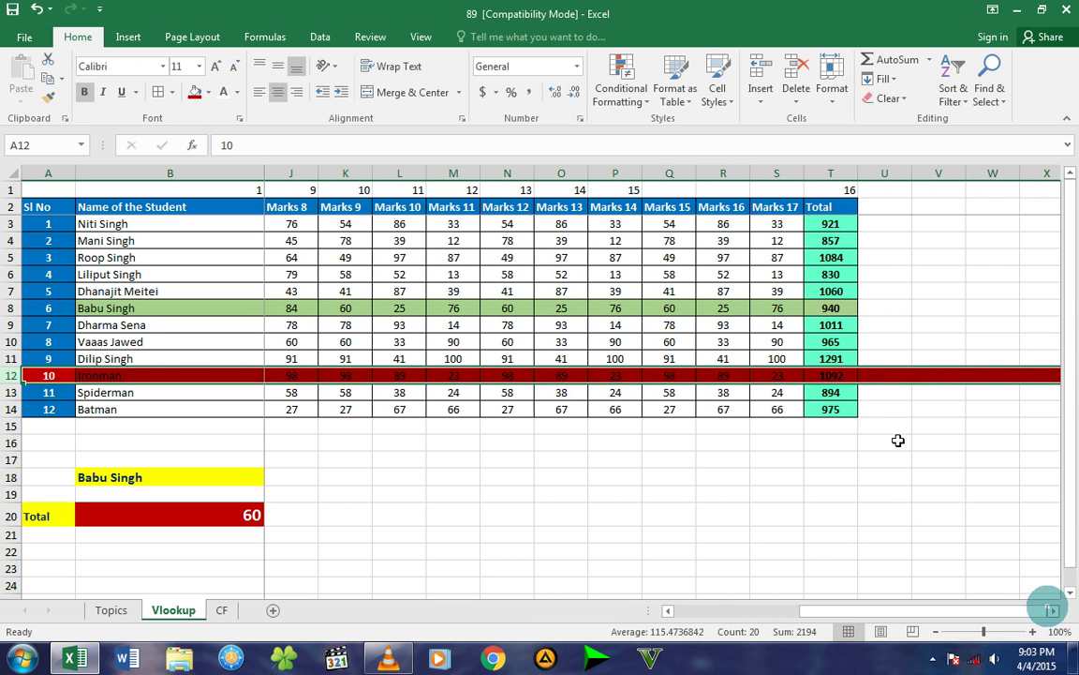
left_click(831, 376)
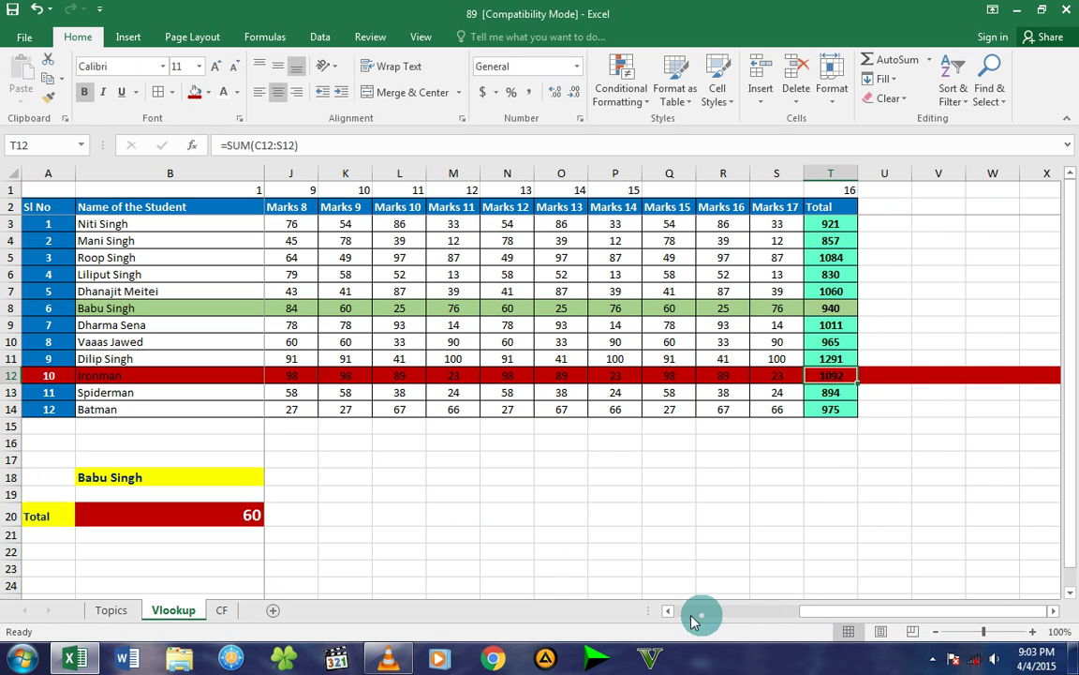
left_click_drag(806, 611, 623, 616)
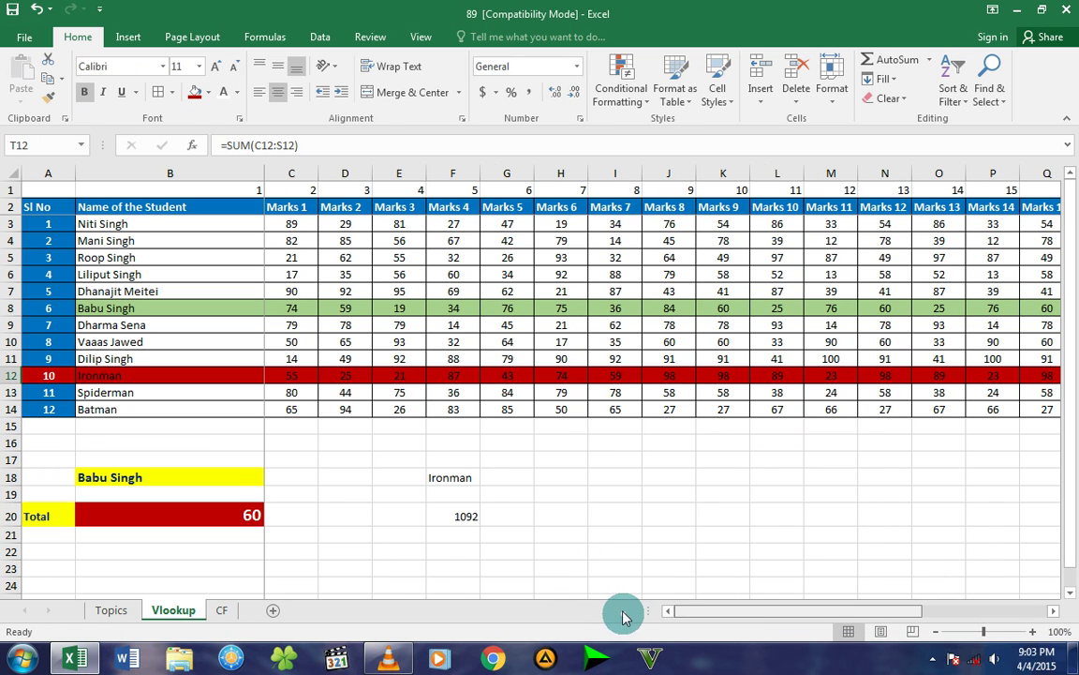
left_click(446, 517)
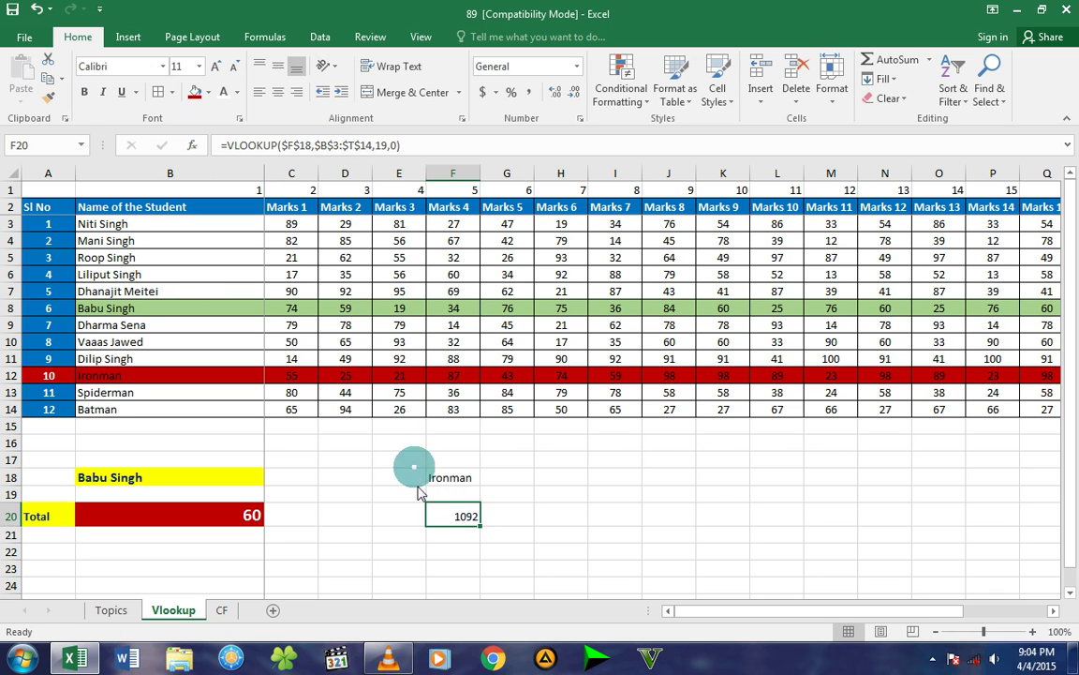
key("F2")
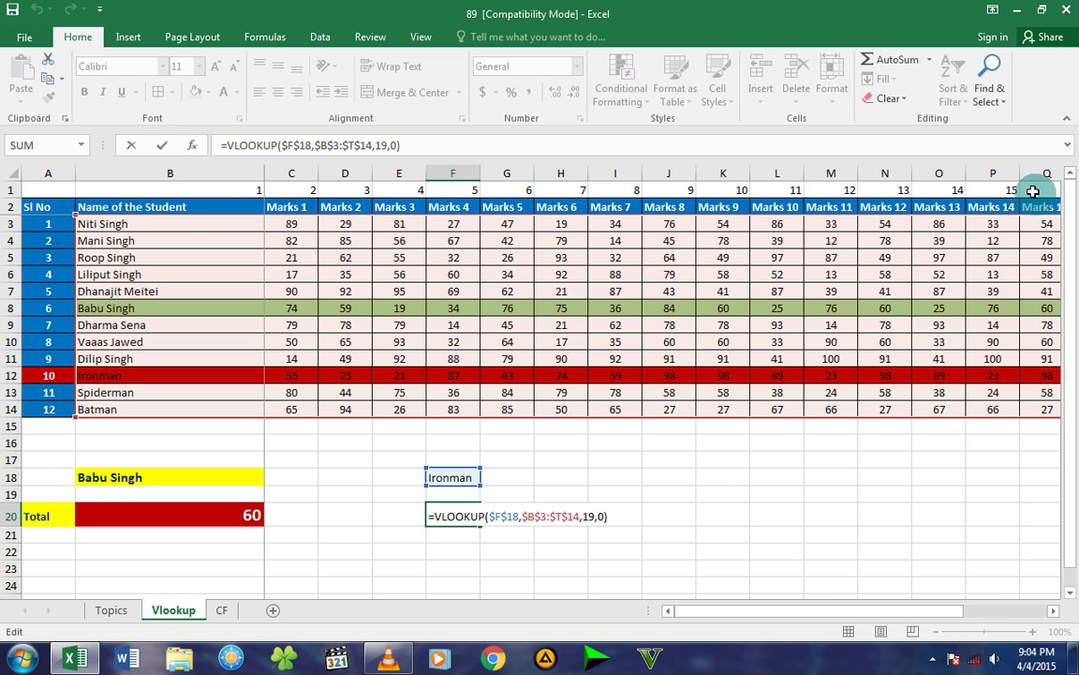
left_click(1054, 618)
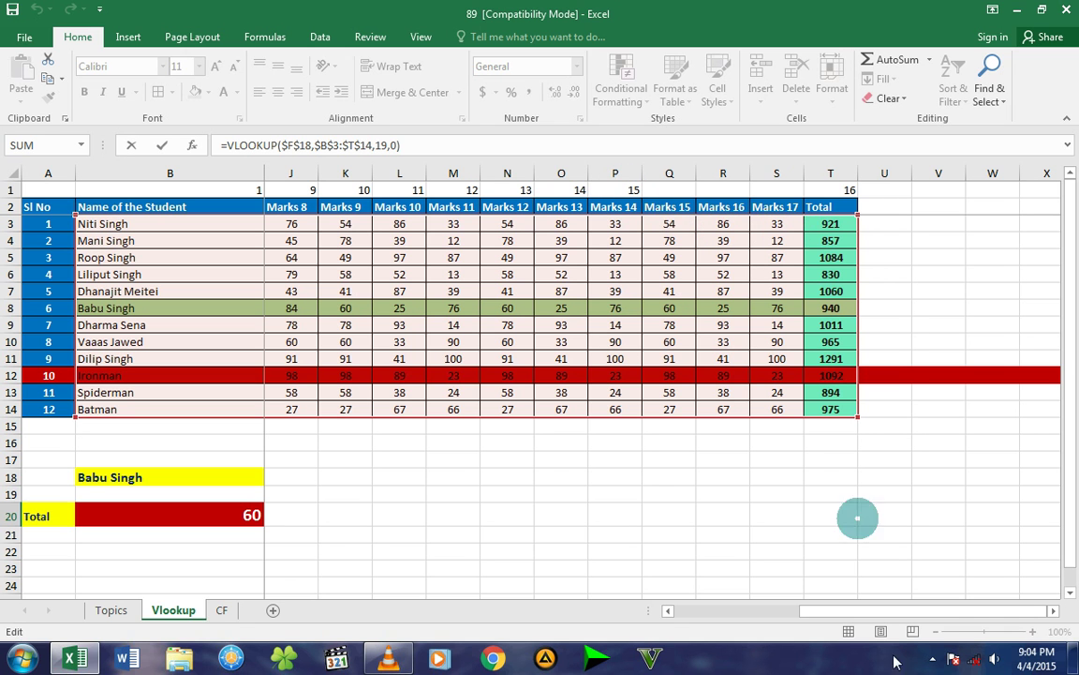
left_click_drag(800, 616, 687, 613)
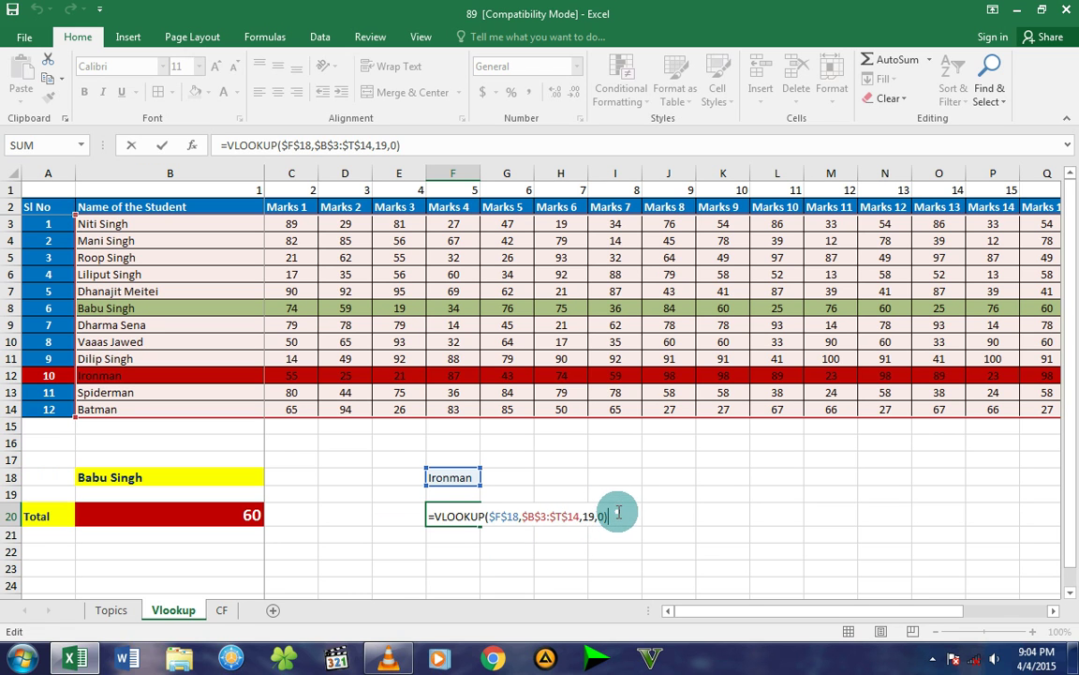
key("ctrl+Return")
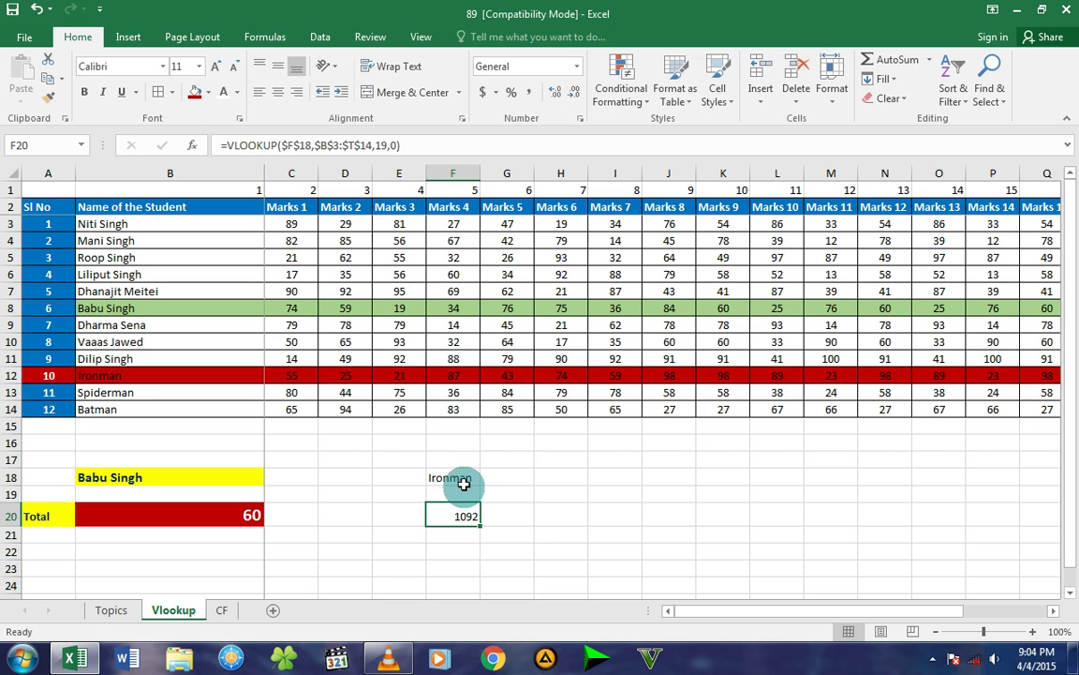
left_click(463, 481)
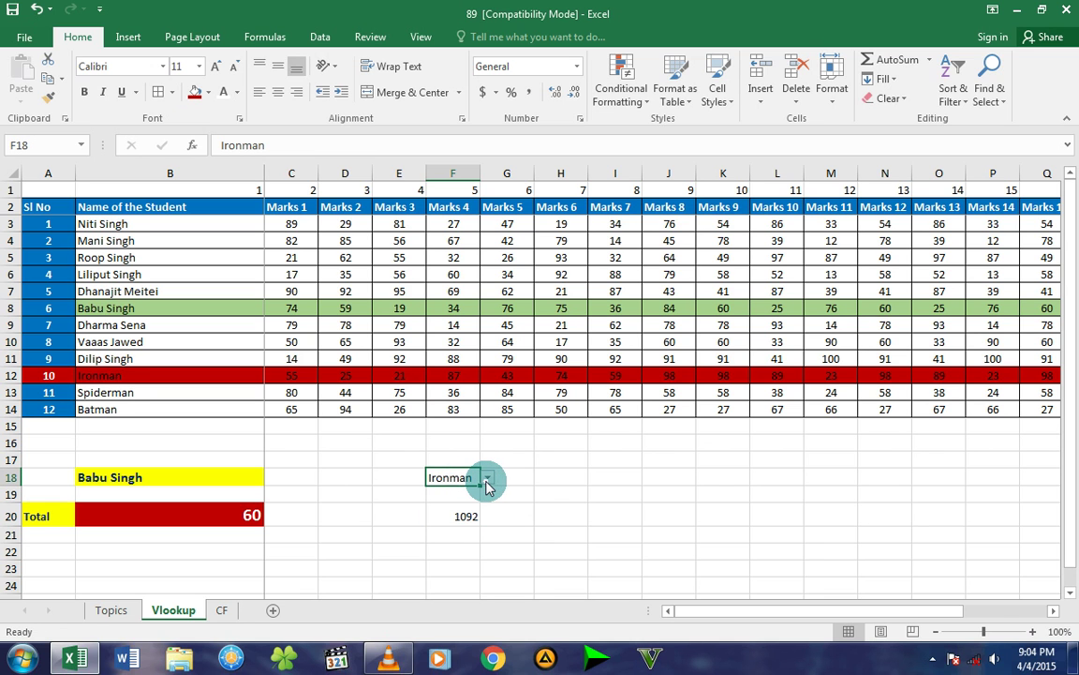
left_click(487, 479)
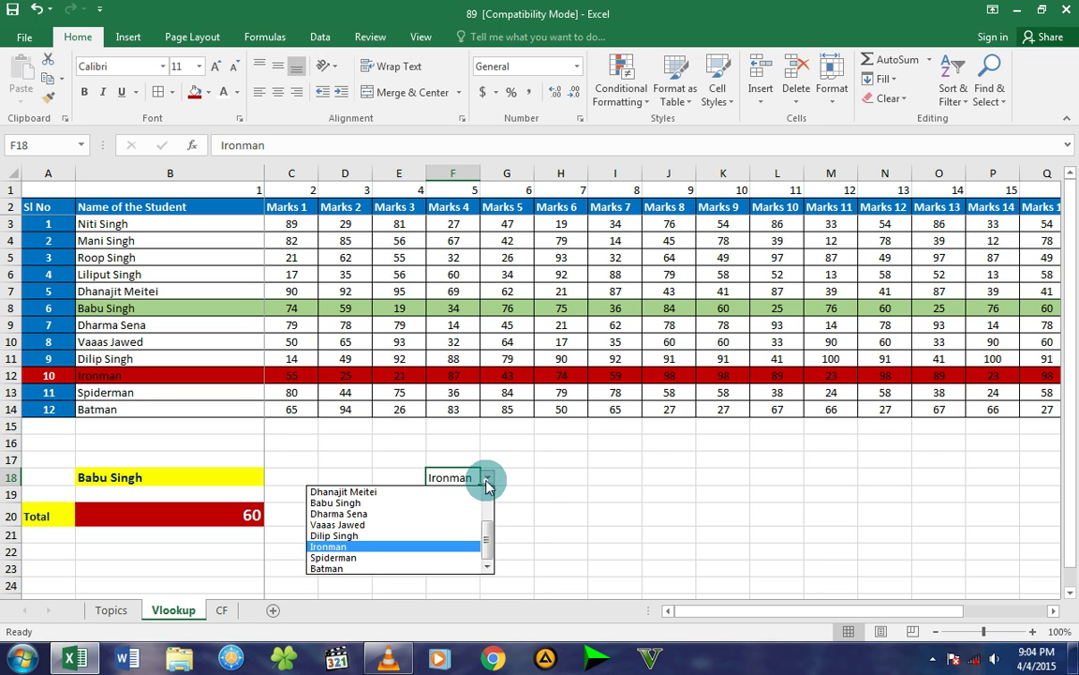
left_click(390, 505)
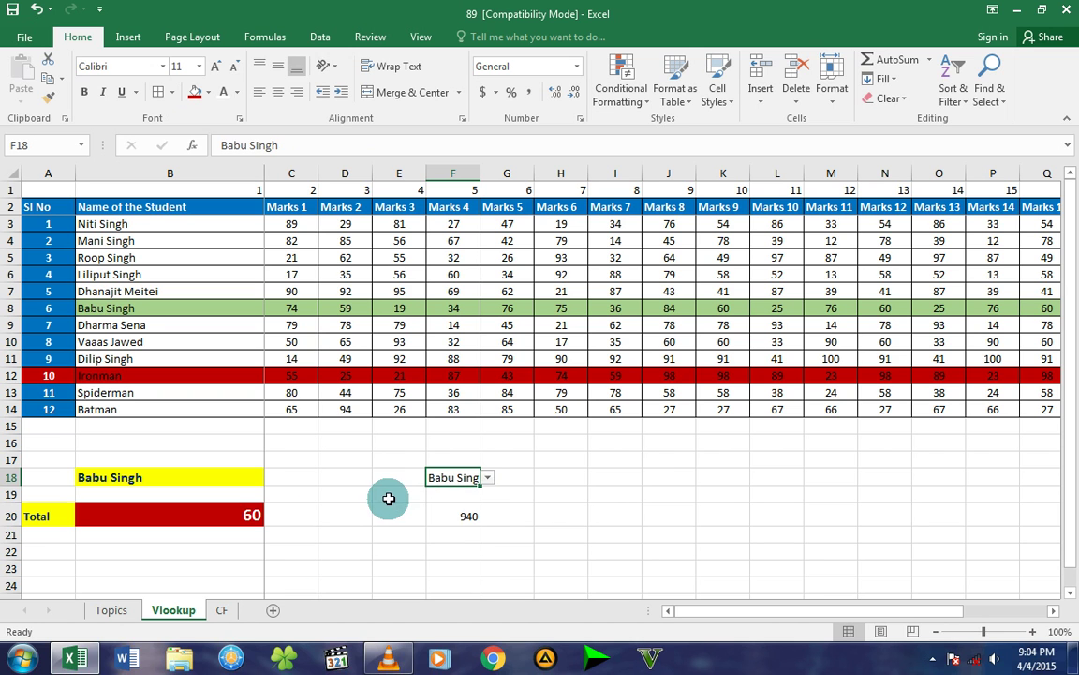
left_click(462, 514)
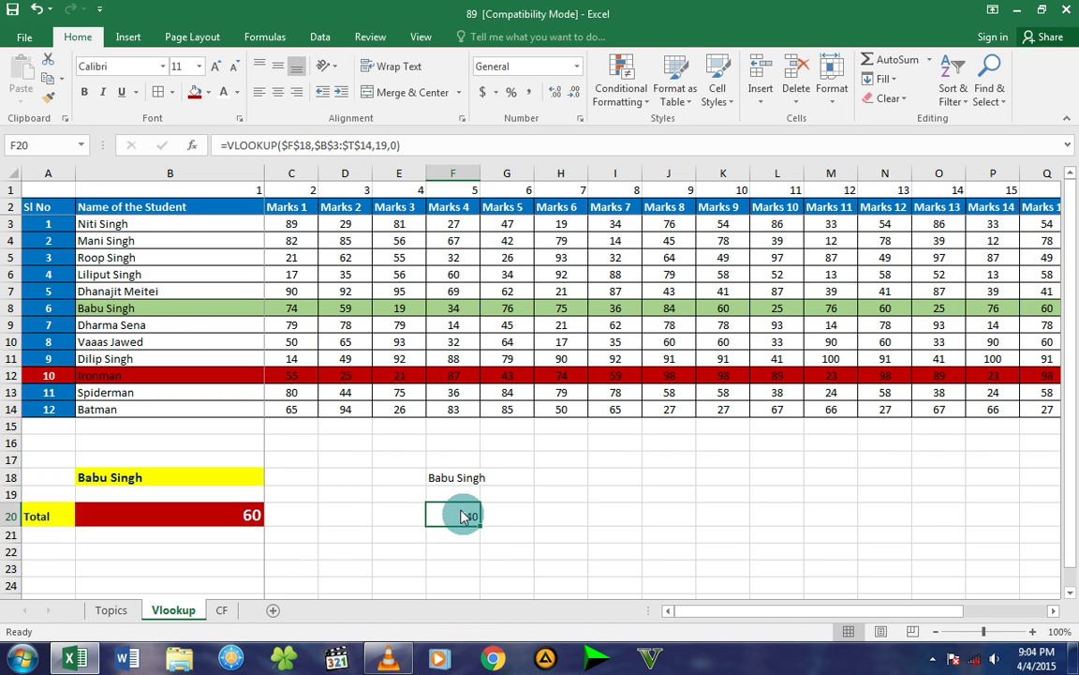
left_click(8, 308)
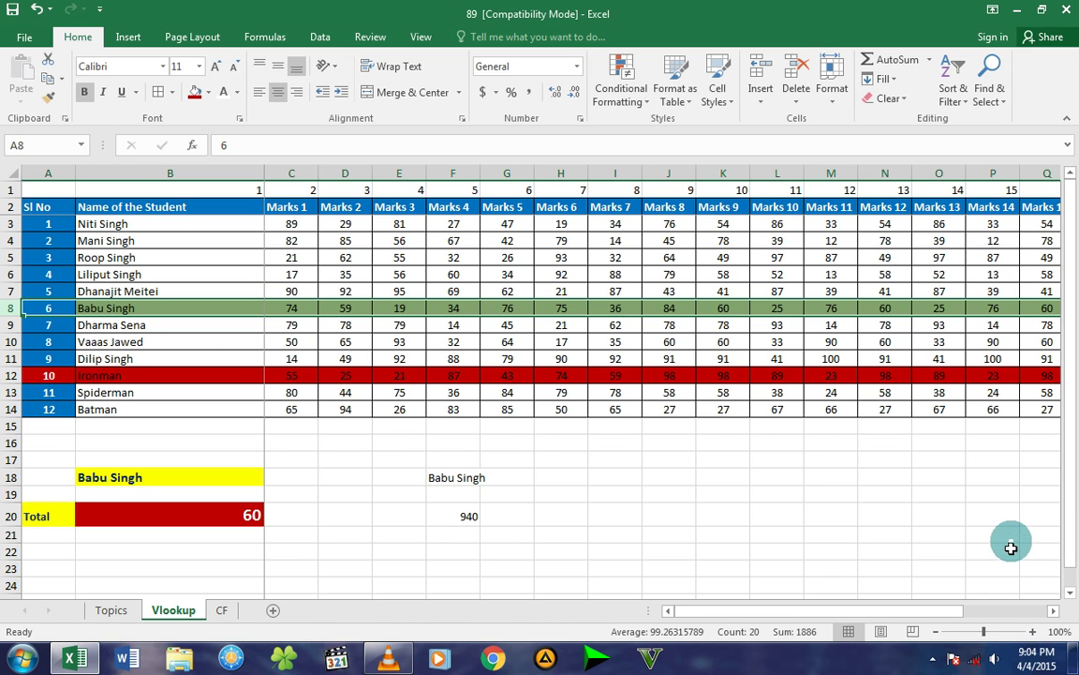
left_click(1053, 611)
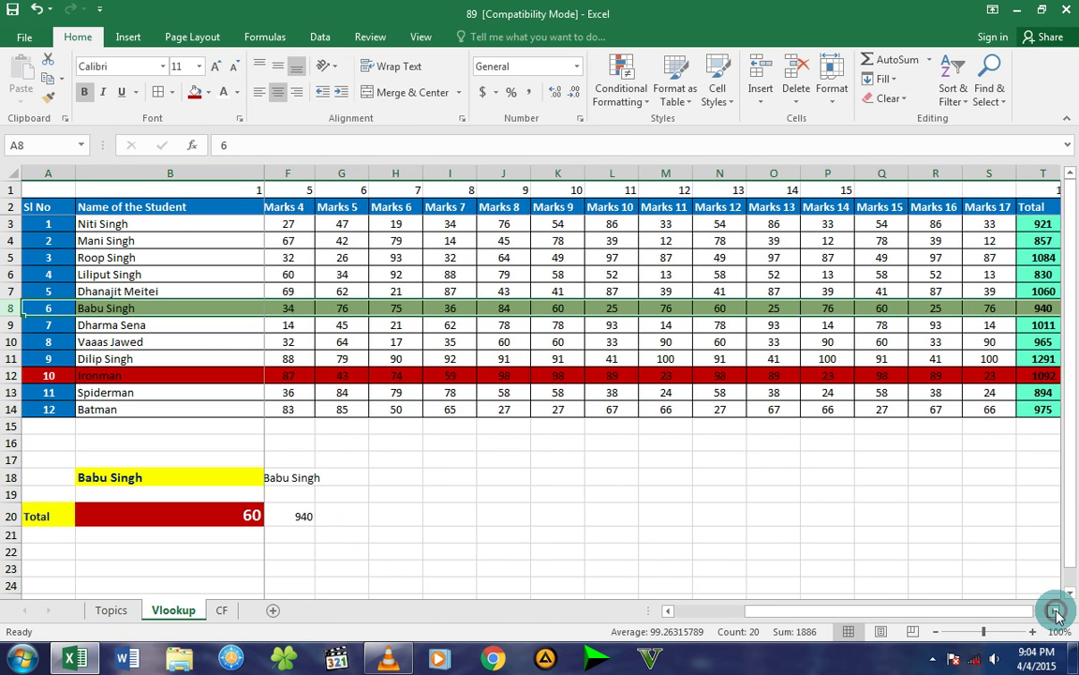
left_click(885, 304)
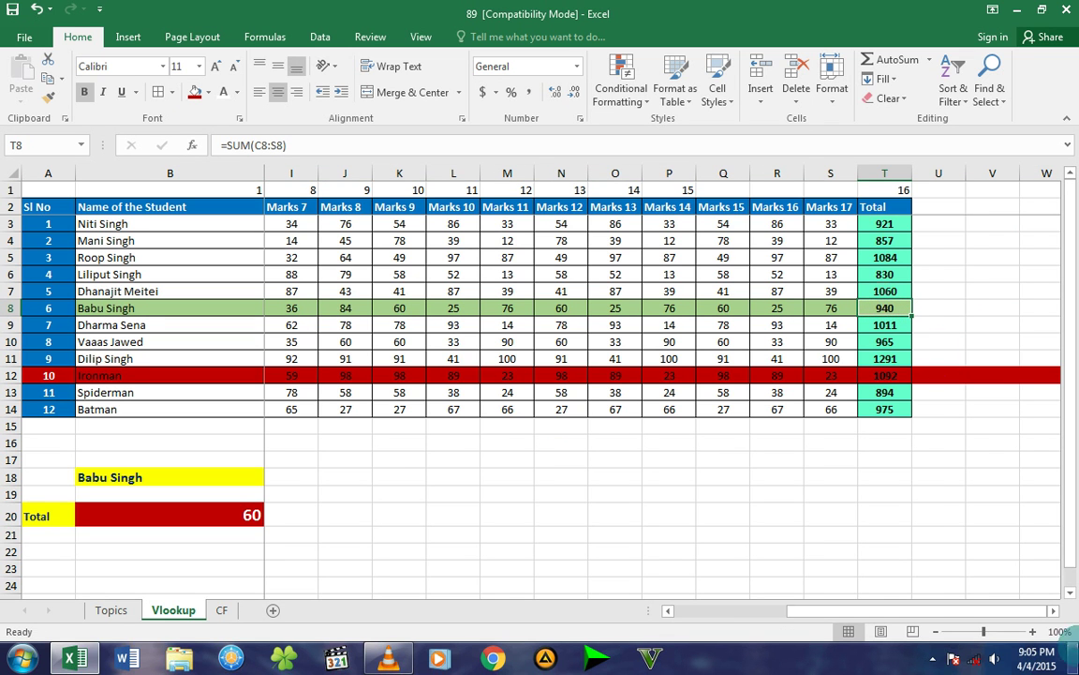
left_click_drag(829, 616, 774, 615)
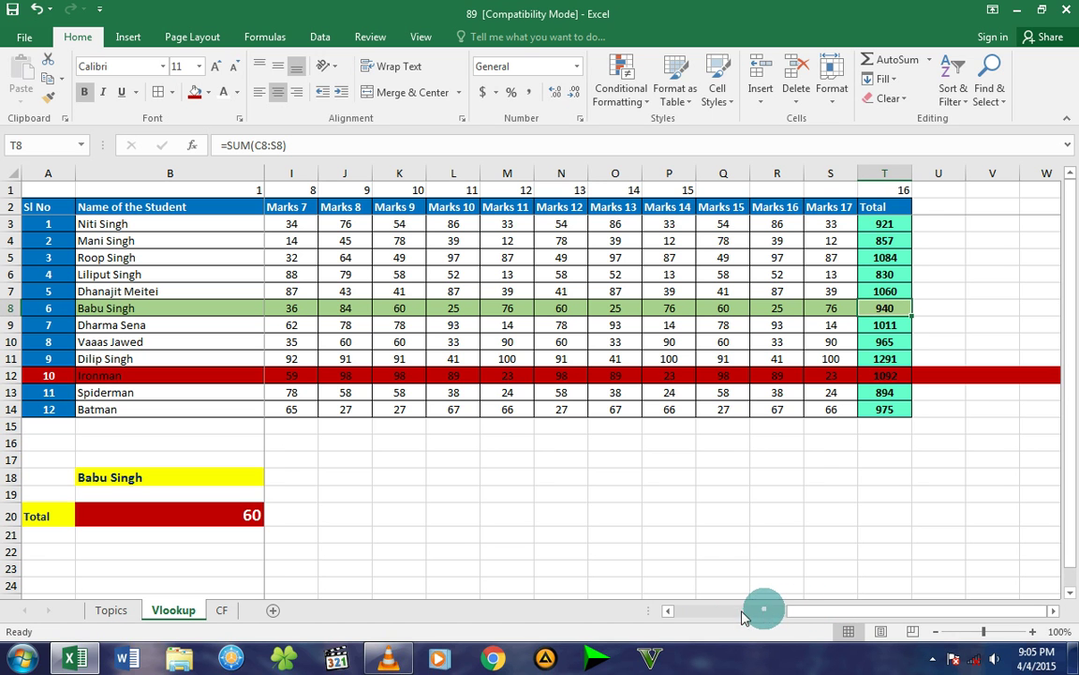
left_click_drag(743, 616, 663, 615)
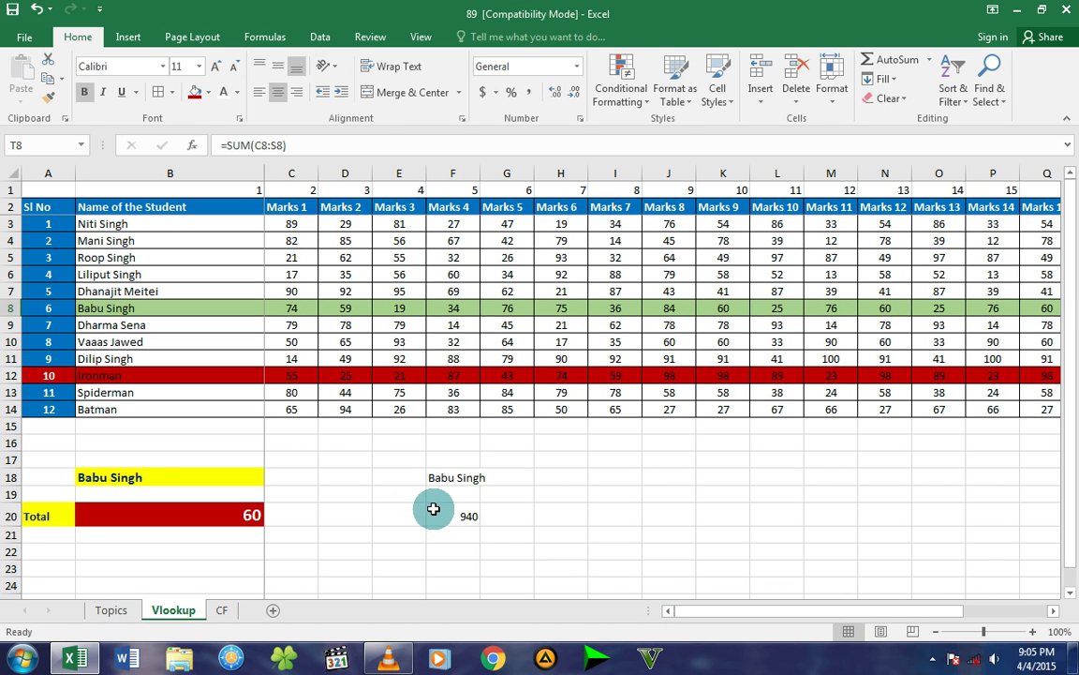
Step: Set row 12's fill to No Fill and its font colour to Automatic black
left_click(13, 375)
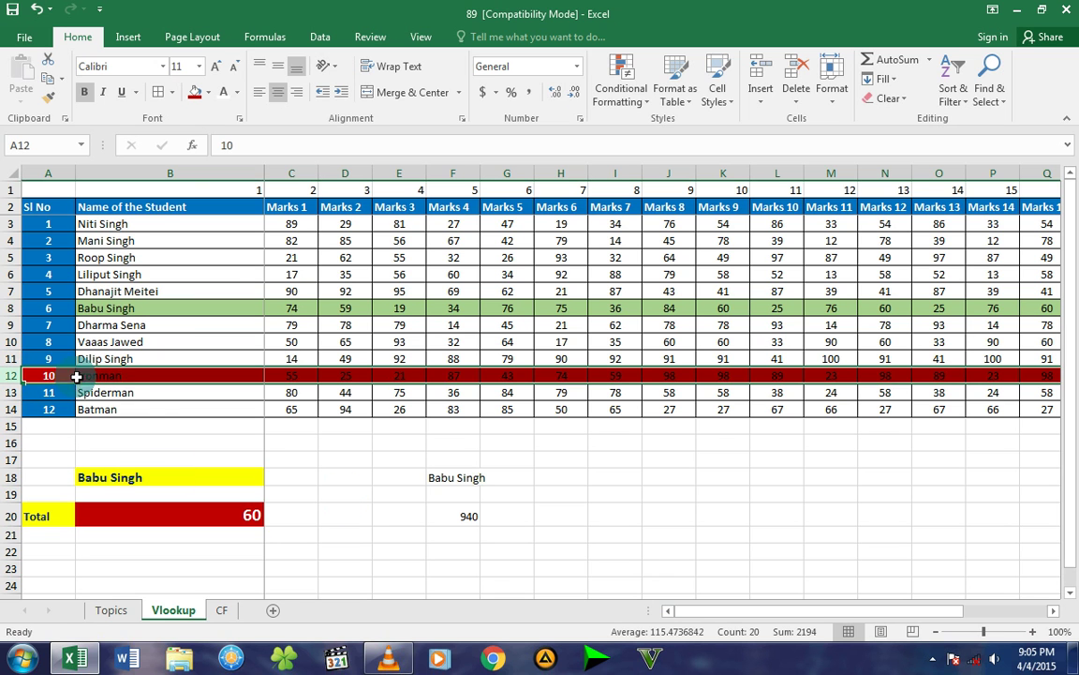
left_click(209, 92)
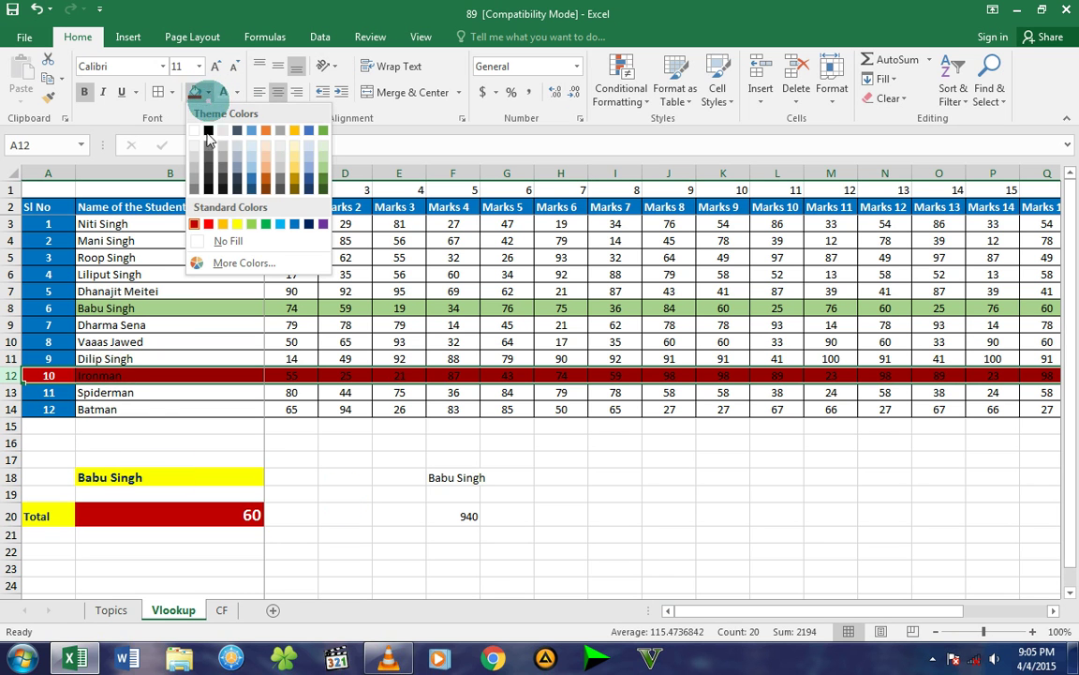
left_click(195, 132)
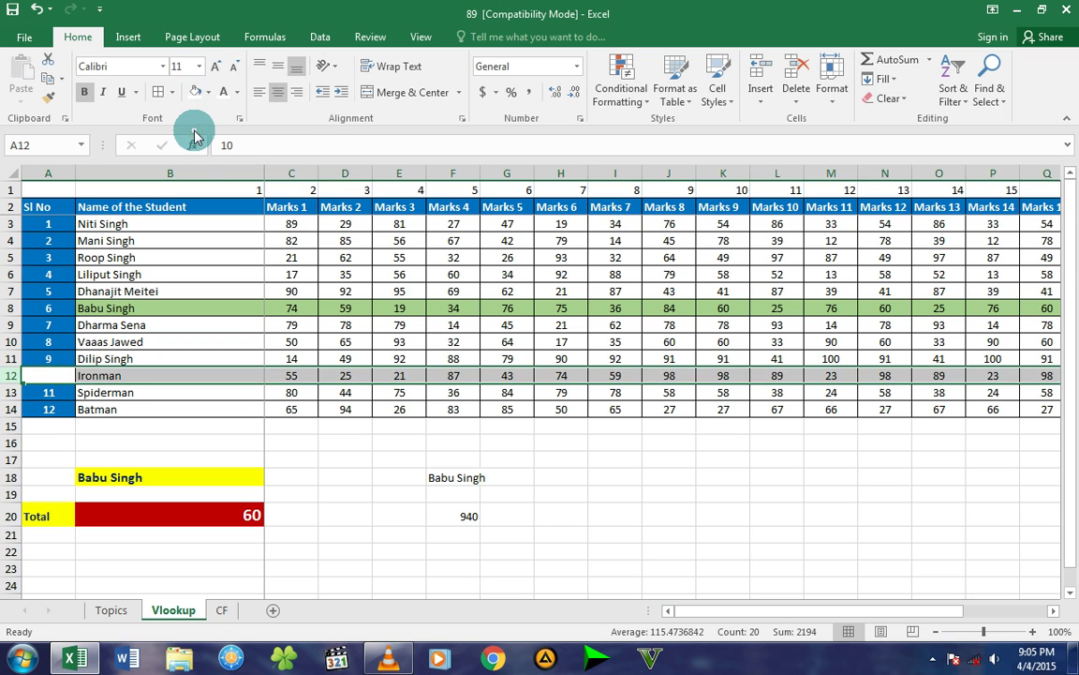
left_click(209, 92)
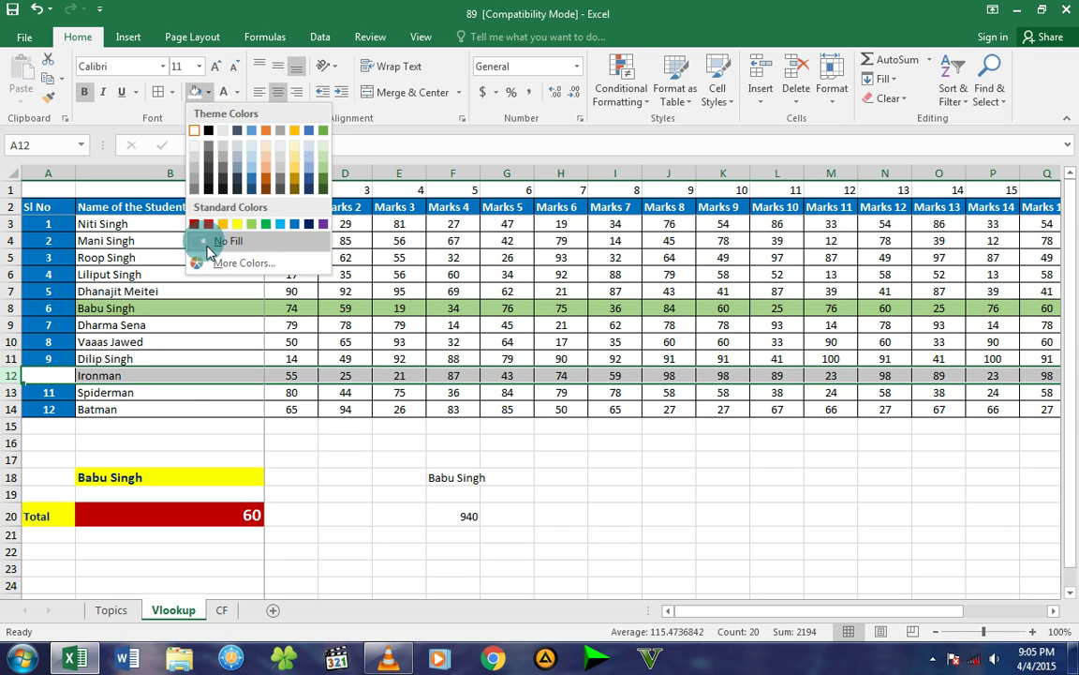
left_click(209, 238)
left_click(237, 92)
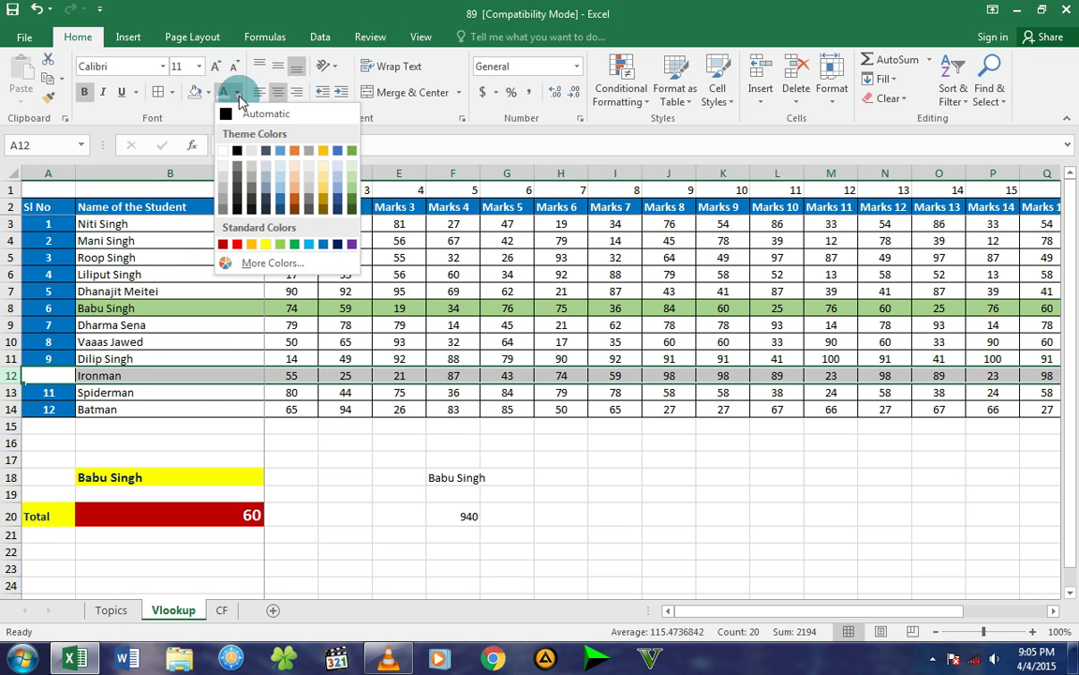
left_click(229, 117)
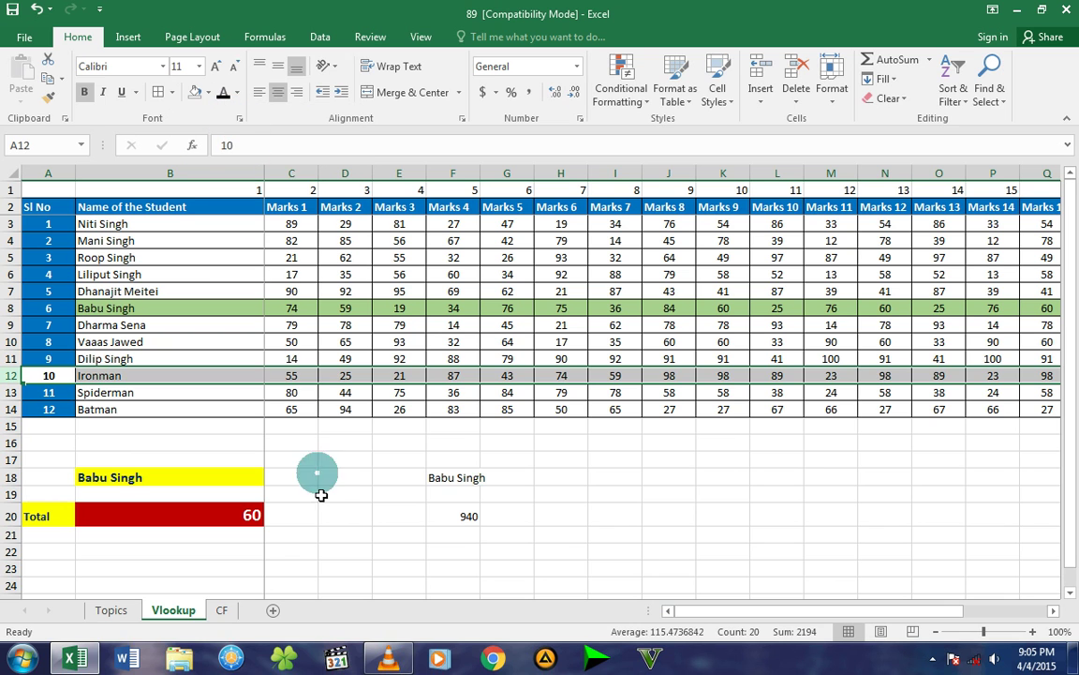
left_click(321, 494)
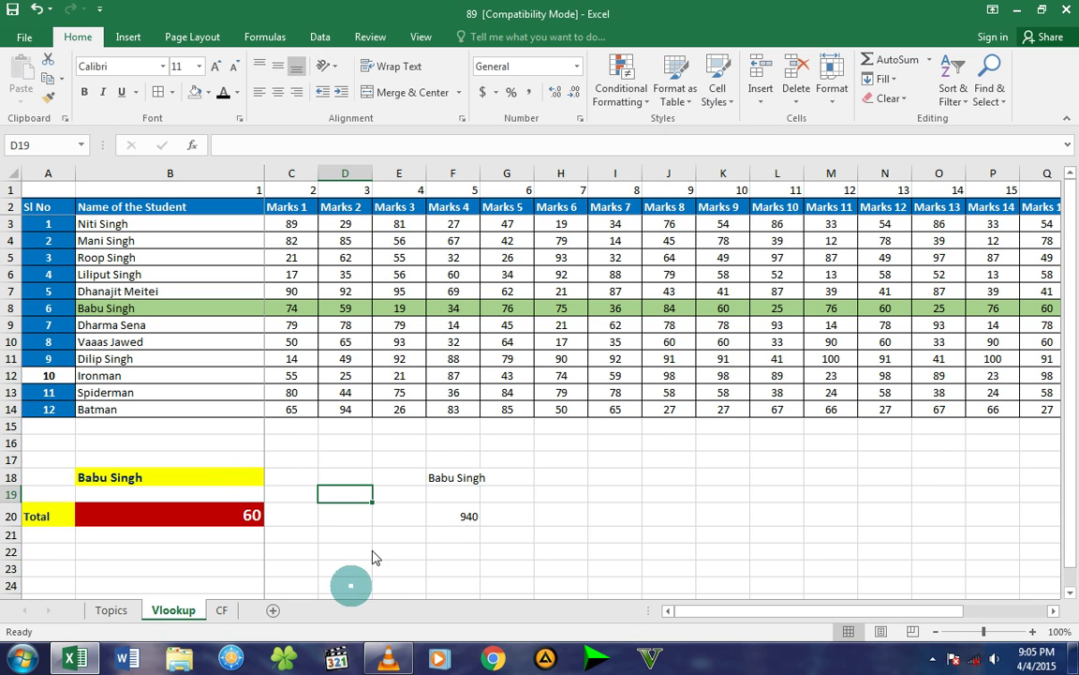
Step: Review F18 and F20, then select the student table B3:T14
left_click(438, 477)
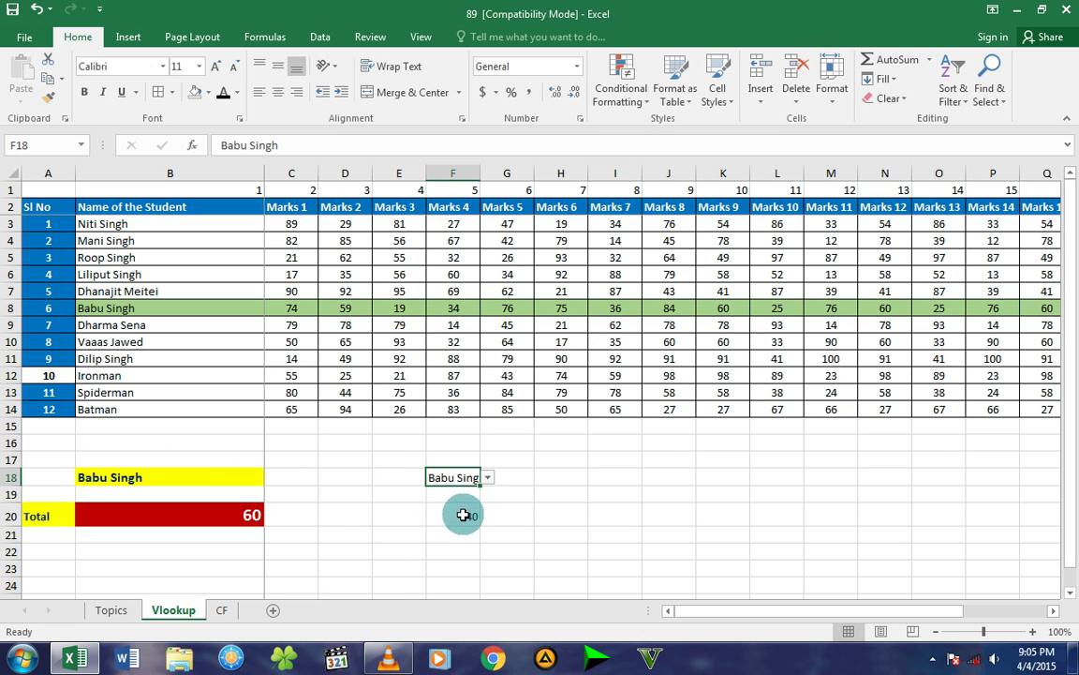
left_click(463, 517)
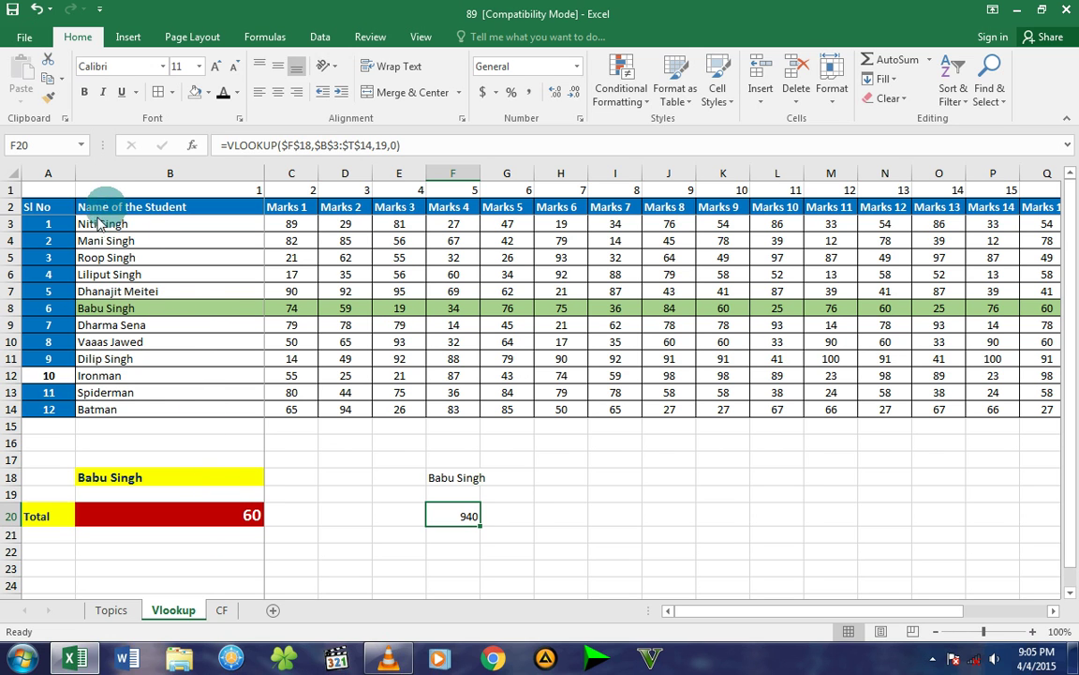
mouse_move(97, 223)
left_mouse_down()
mouse_move(781, 388)
mouse_move(956, 402)
mouse_move(938, 402)
left_mouse_up()
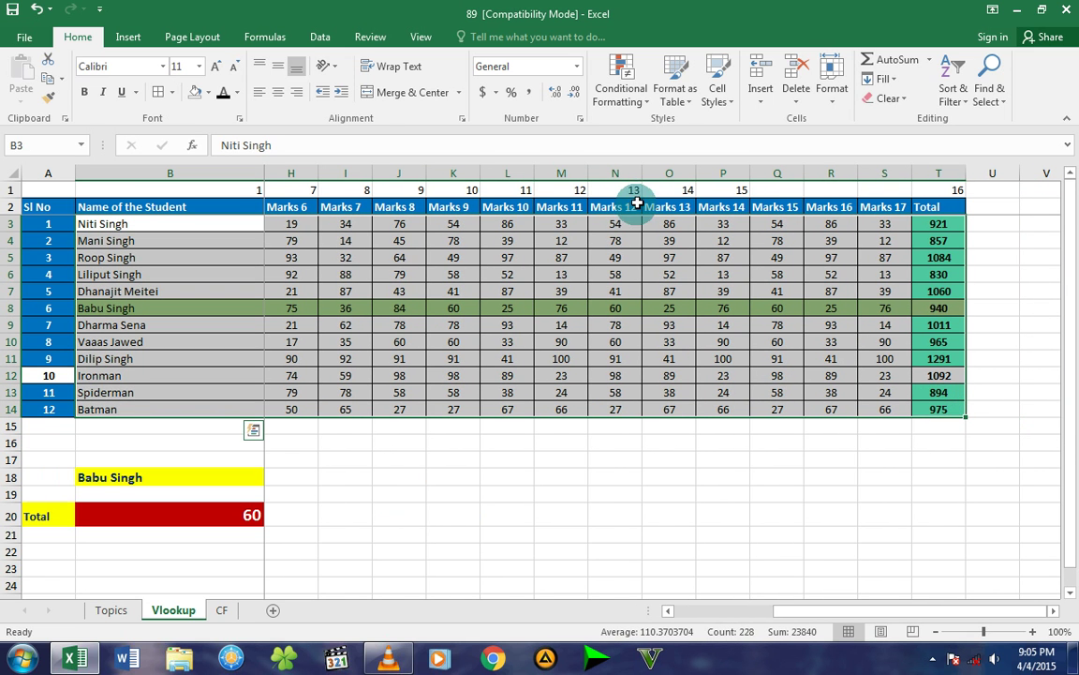
Step: Create a new formula-based conditional formatting rule with =$F$18=$B3
left_click(645, 105)
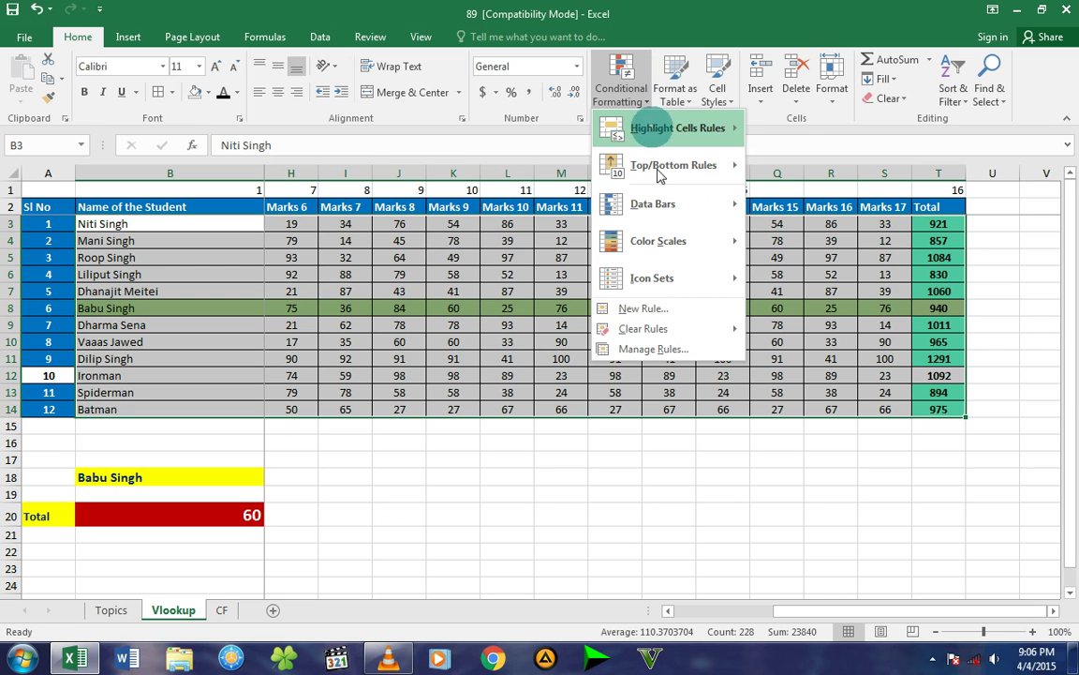
left_click(677, 354)
left_click(647, 308)
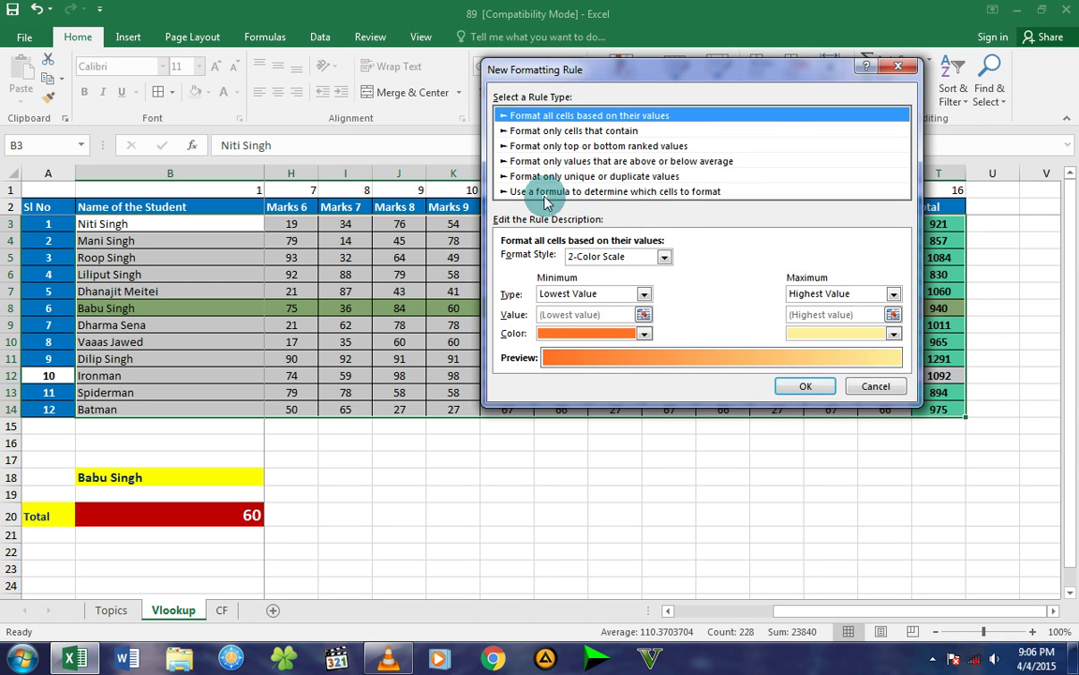
left_click(546, 192)
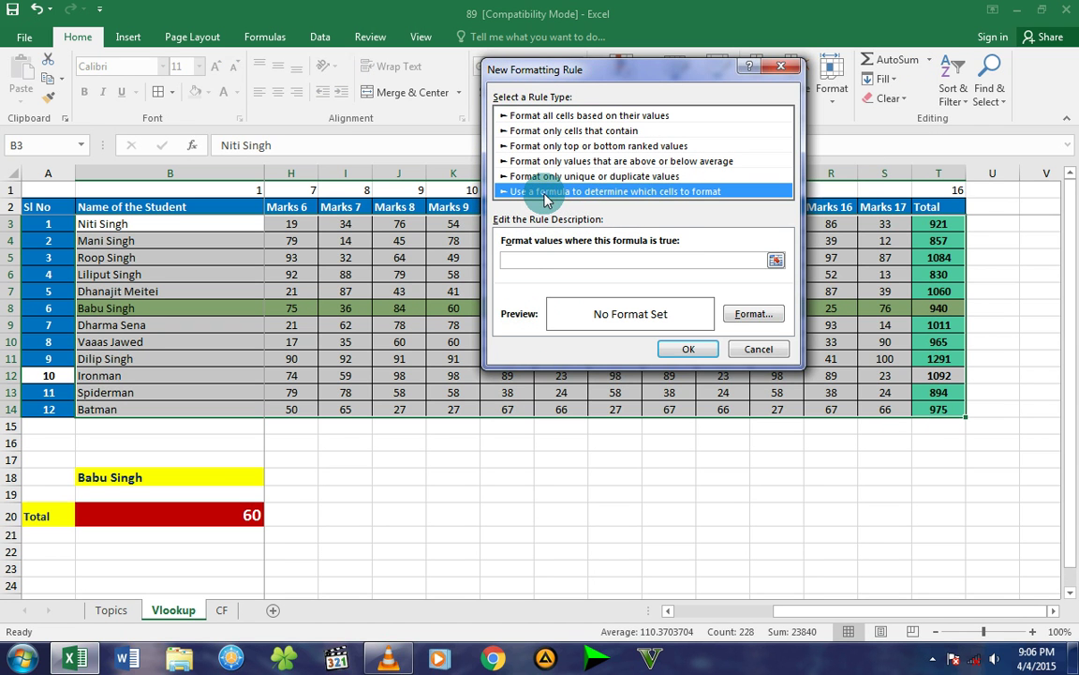
left_click(522, 261)
type("=")
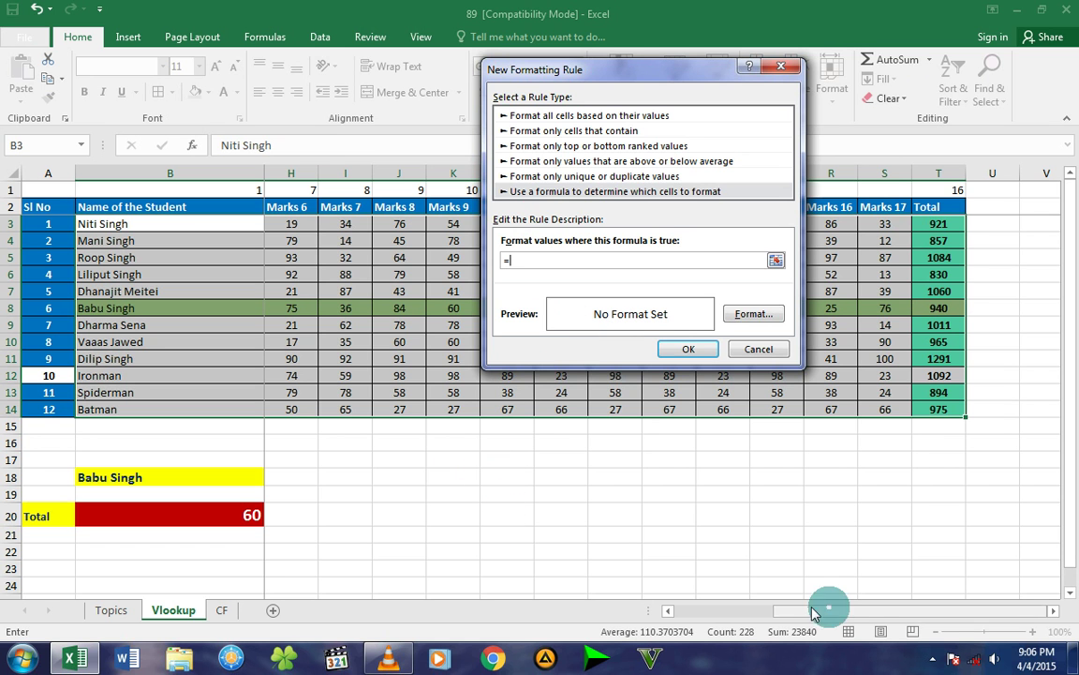
left_click_drag(813, 612, 695, 619)
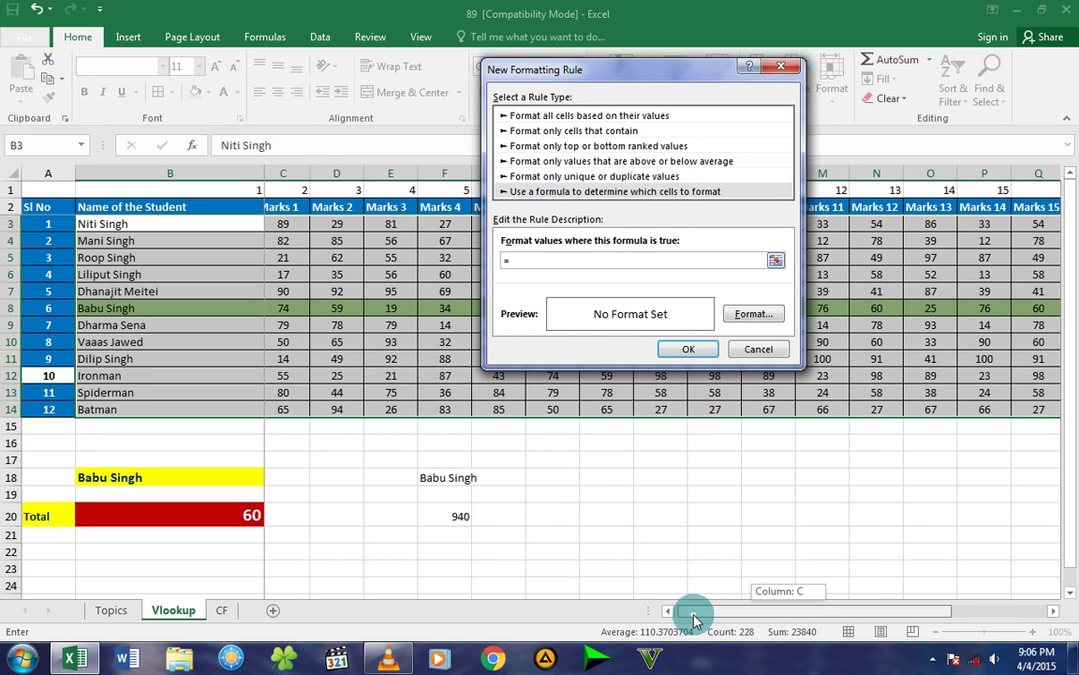
left_click(452, 481)
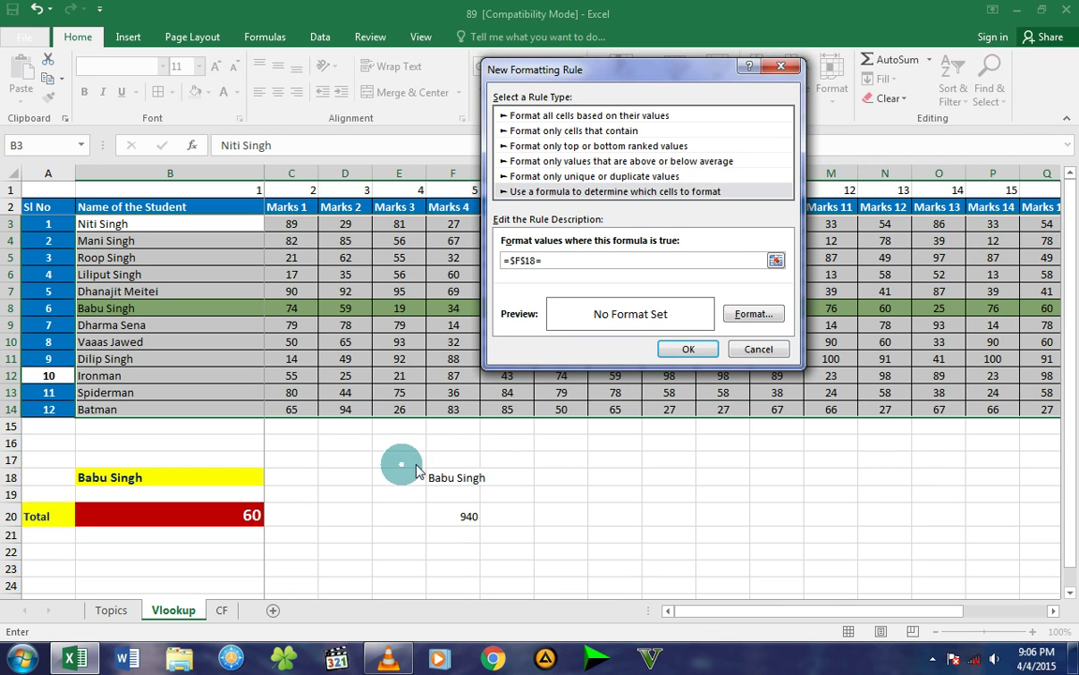
left_click(188, 226)
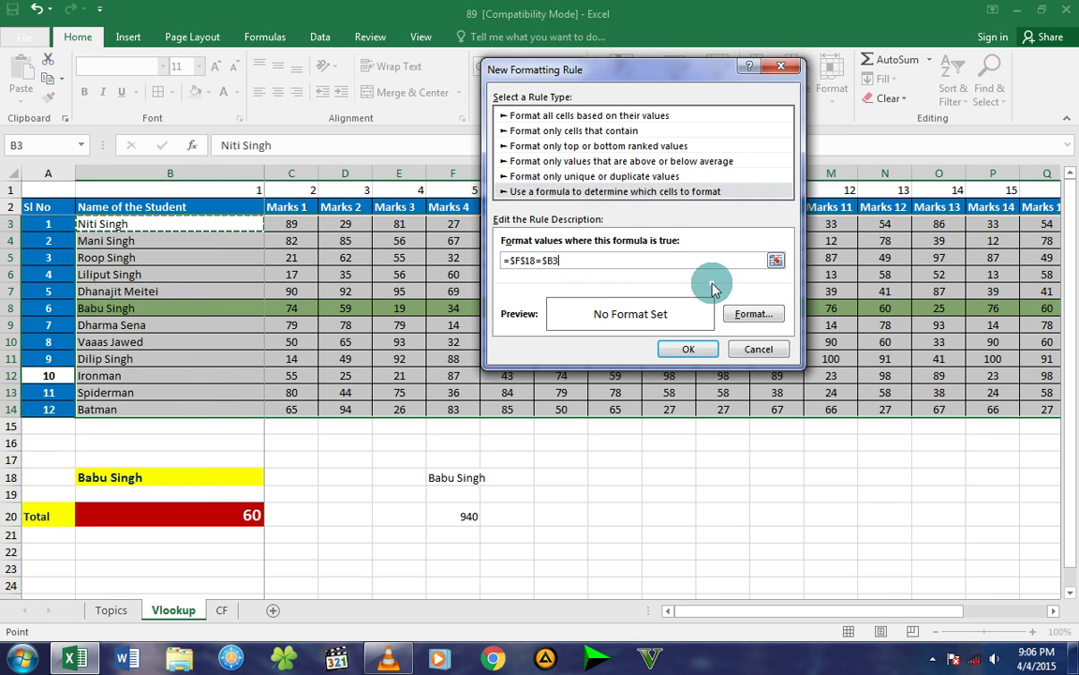
Step: Give the rule a light blue fill and apply it
left_click(752, 314)
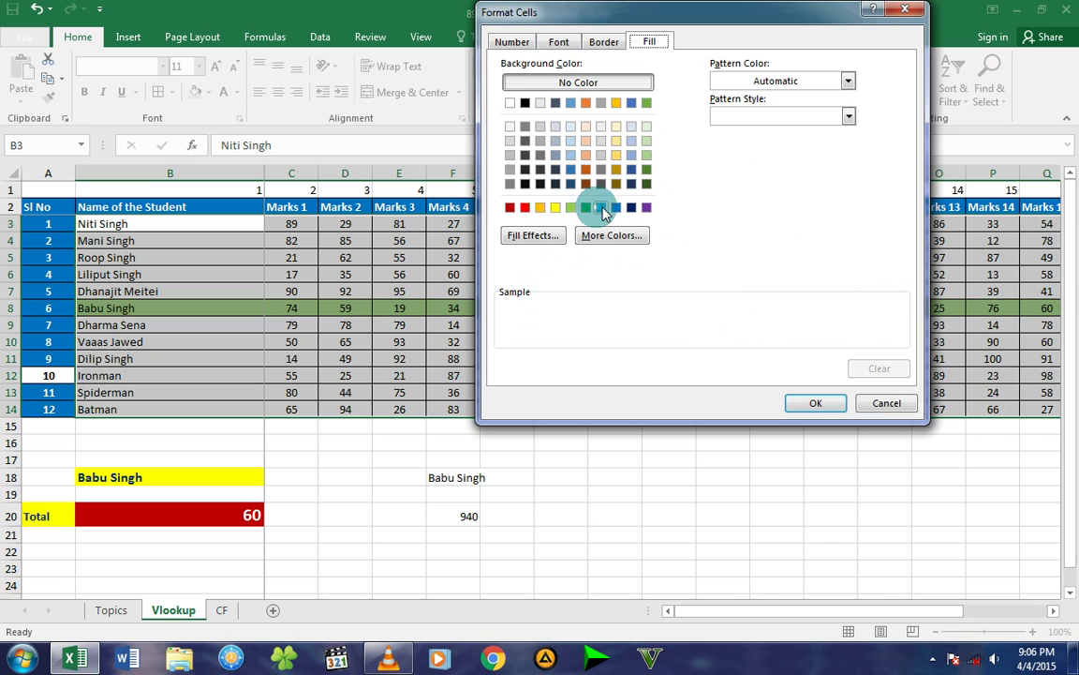
left_click(601, 207)
left_click(817, 403)
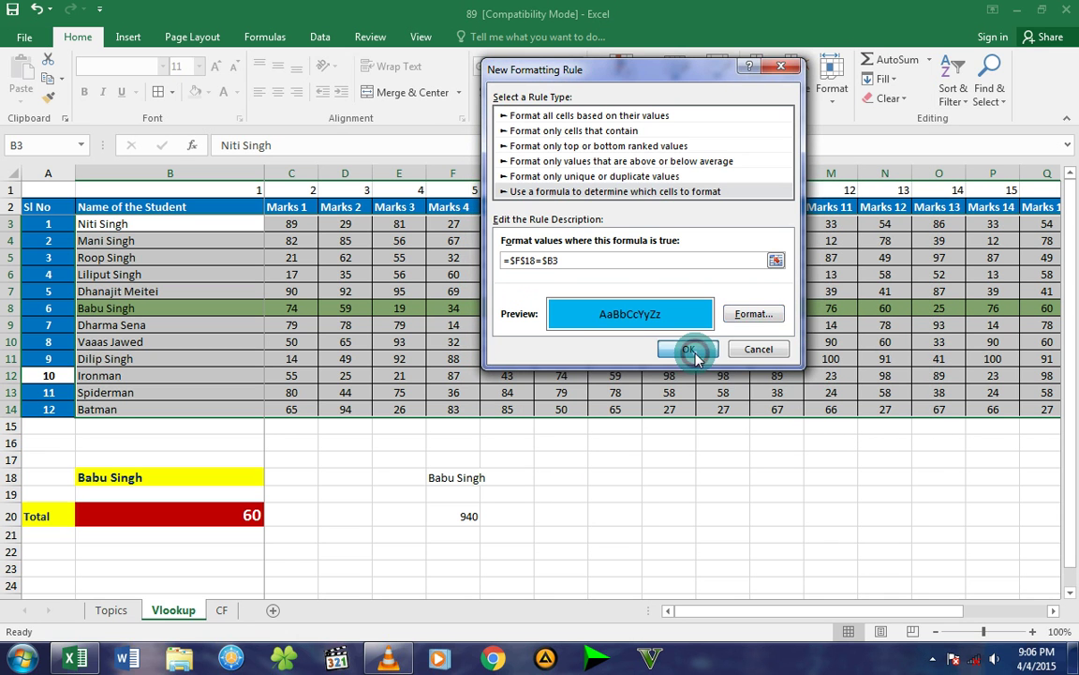
left_click(691, 349)
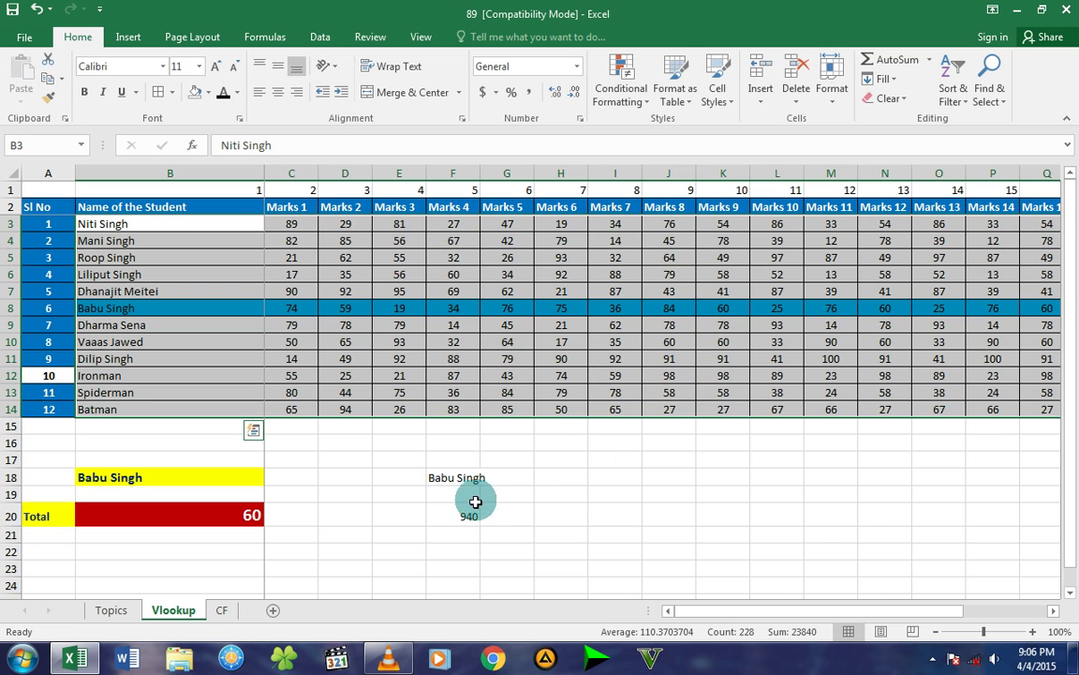
left_click(453, 477)
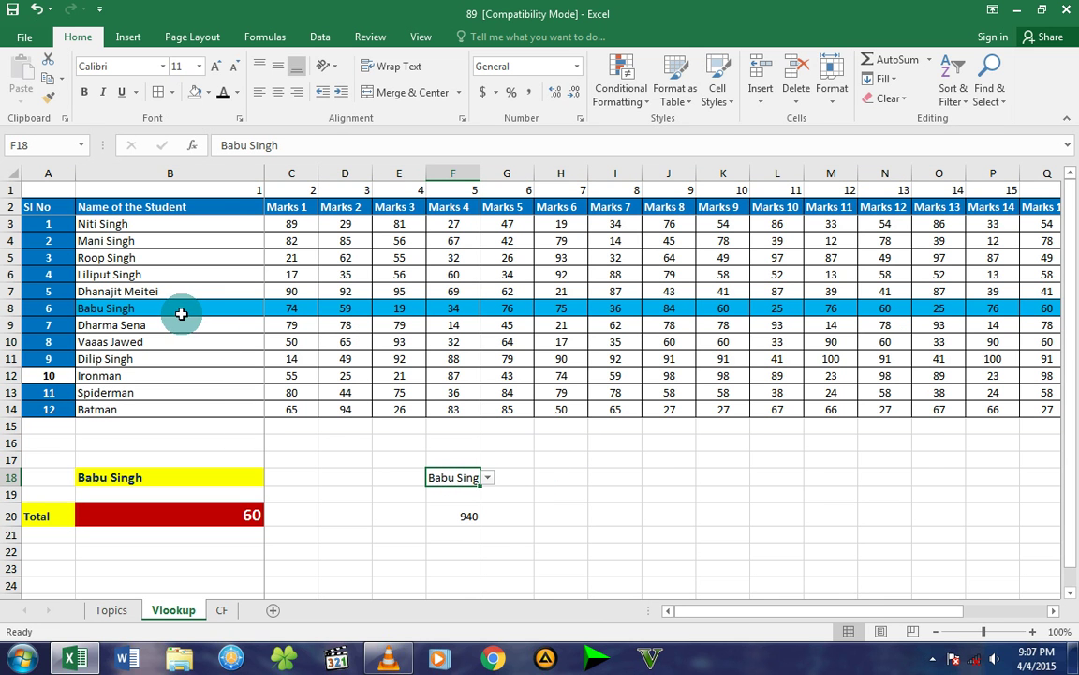
left_click(488, 477)
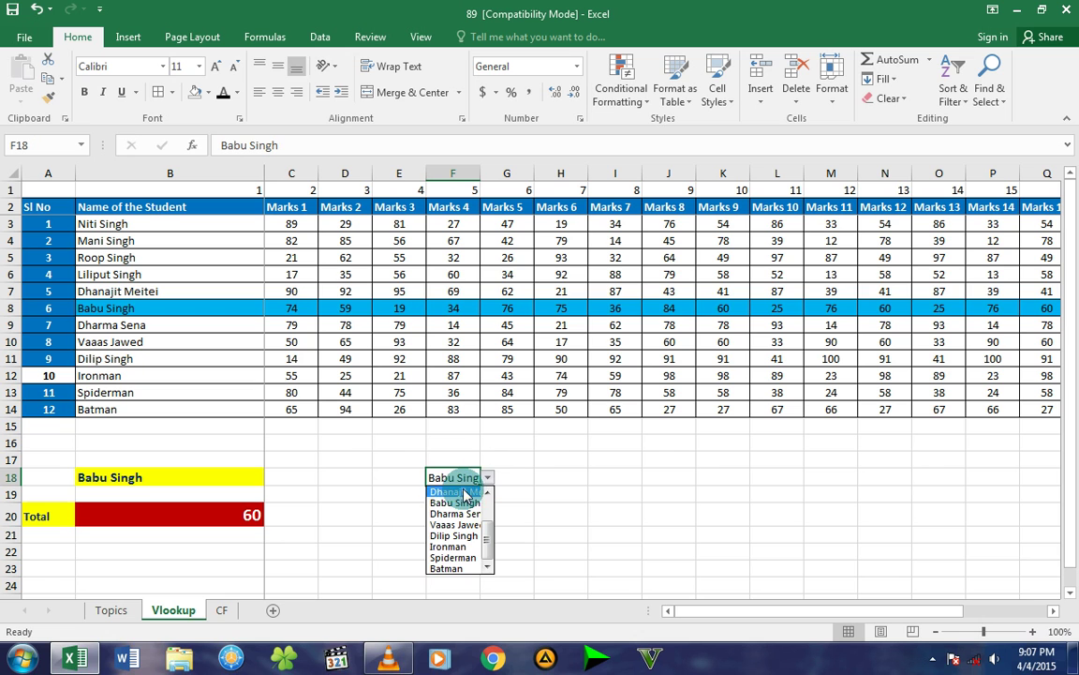
left_click(454, 491)
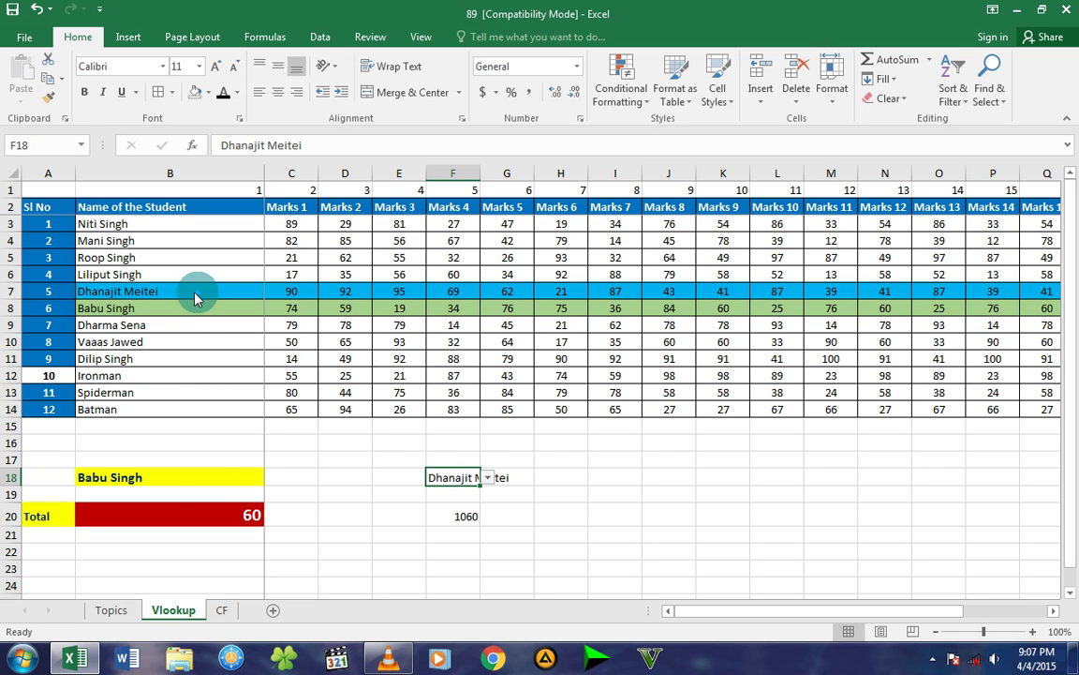
left_click(455, 516)
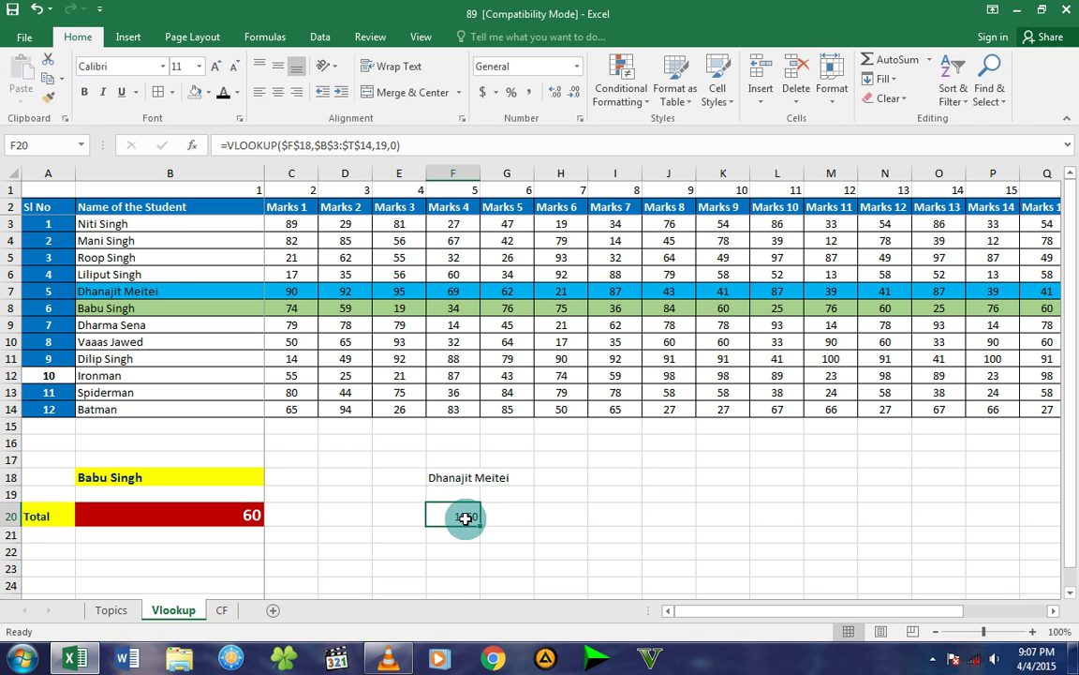
left_click(1052, 610)
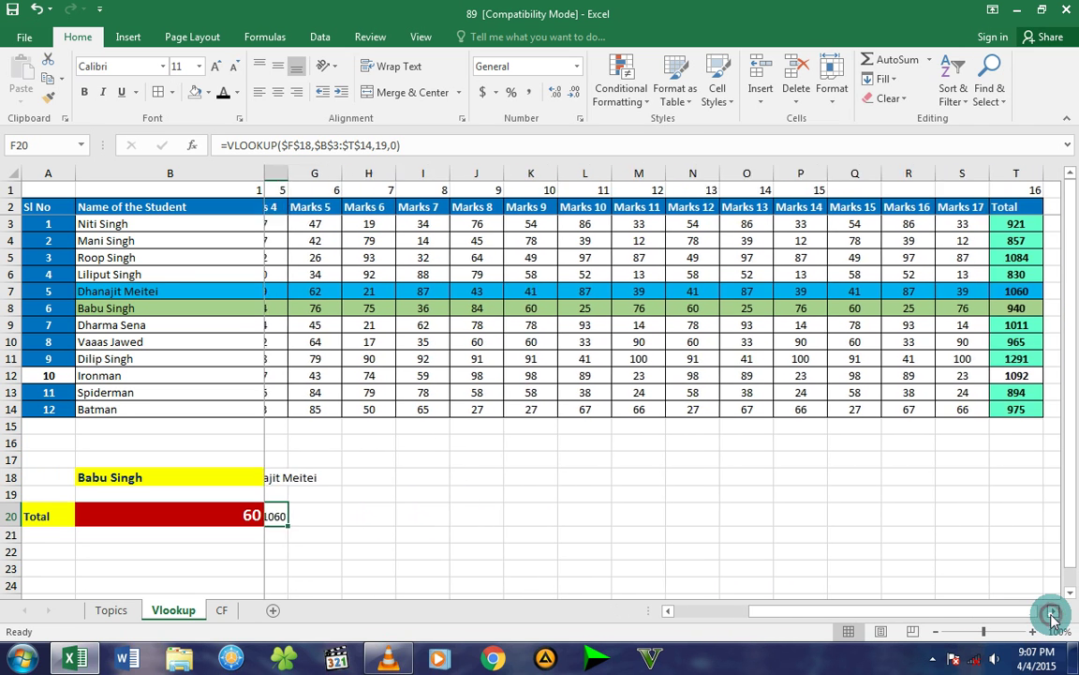
left_click(1052, 611)
left_click(886, 291)
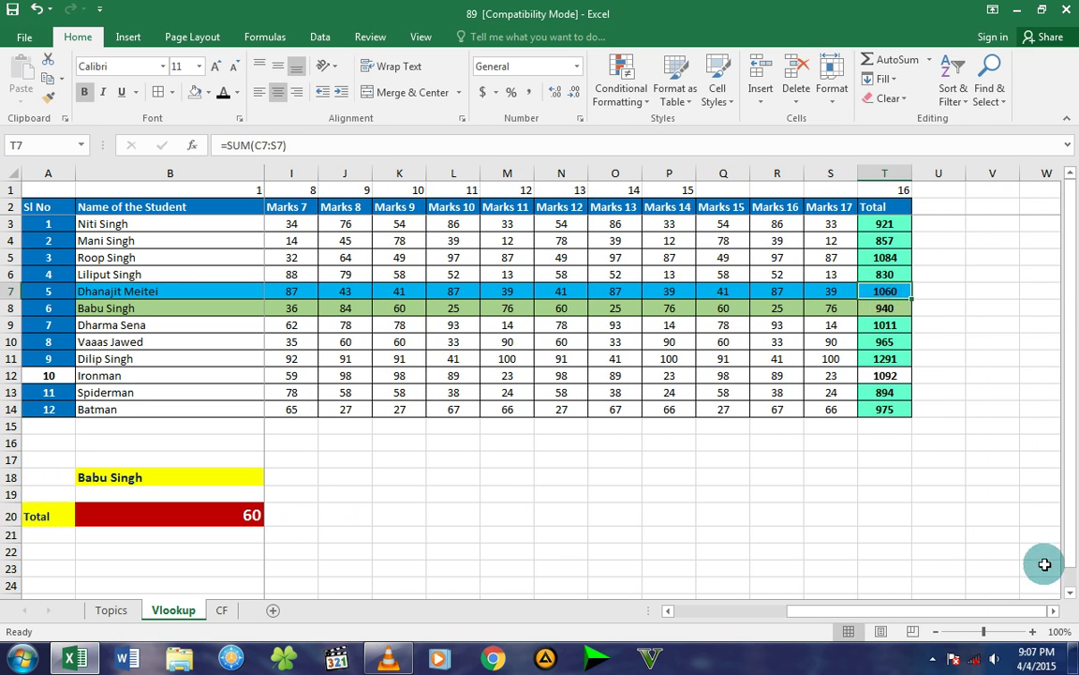
left_click_drag(1008, 611, 759, 611)
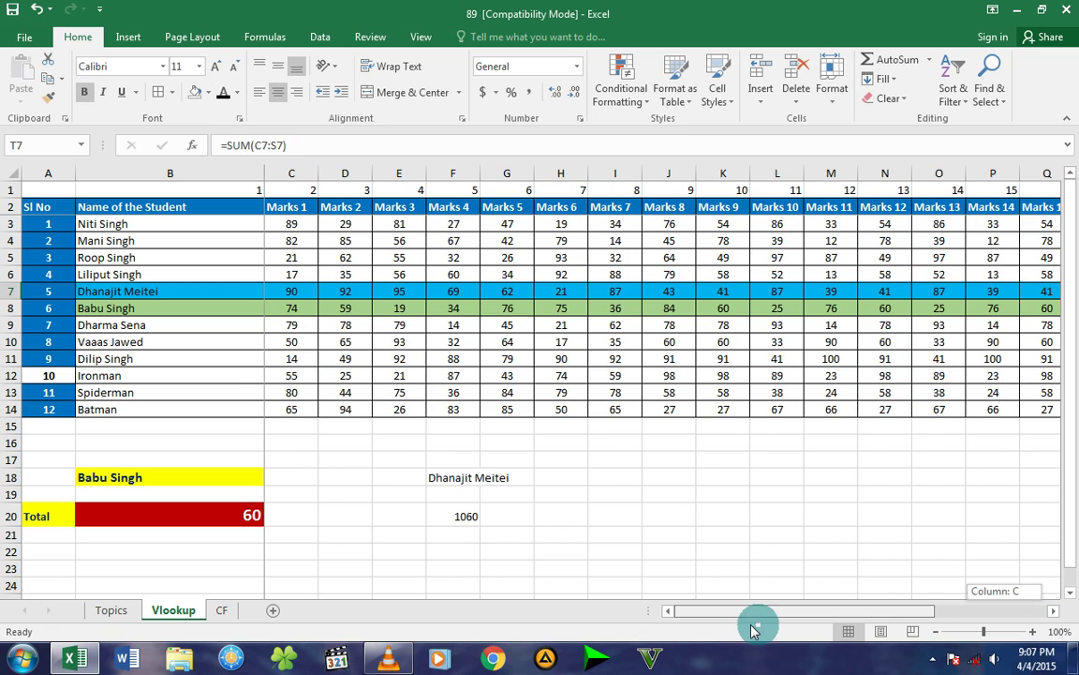
left_click(466, 477)
left_click(487, 478)
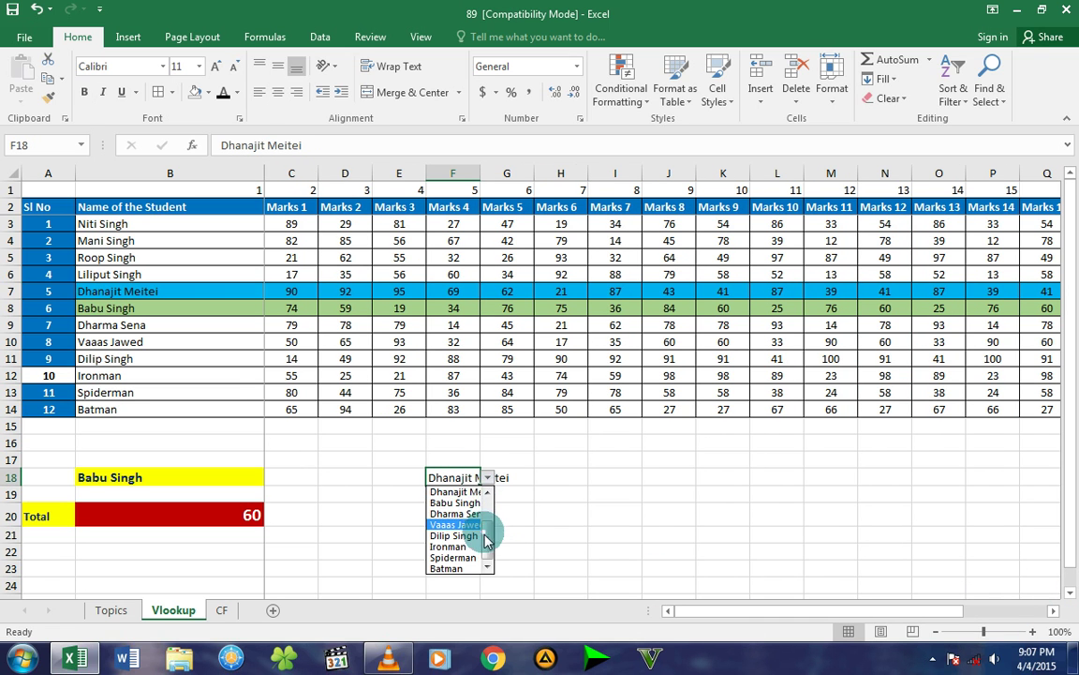
left_click_drag(486, 540, 485, 509)
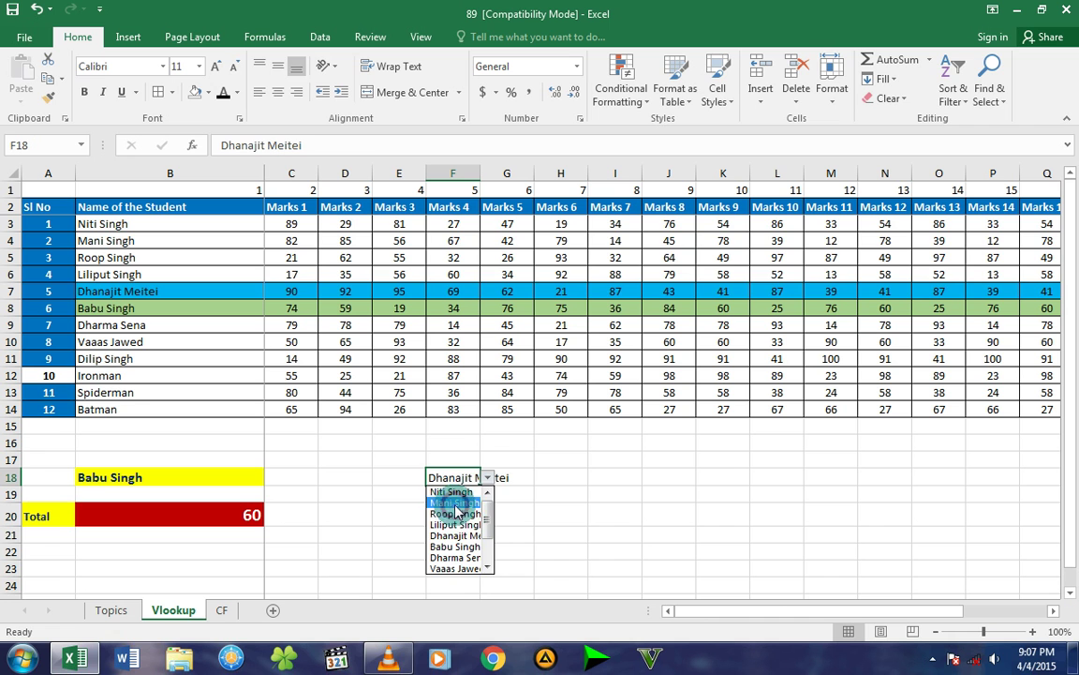
left_click(456, 504)
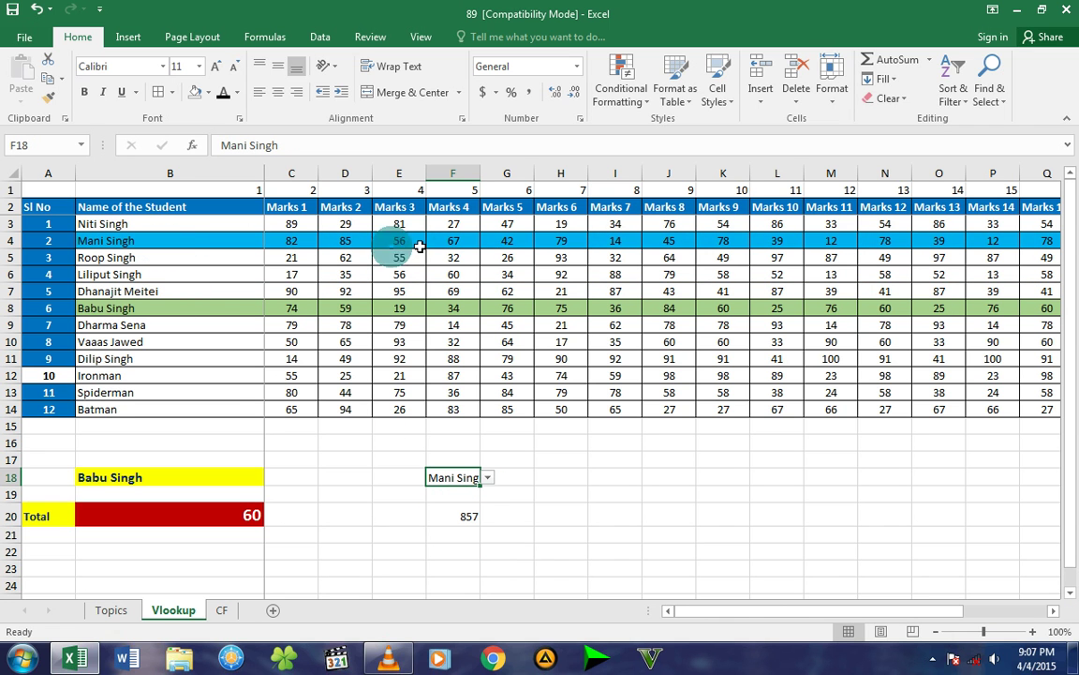
double_click(1054, 610)
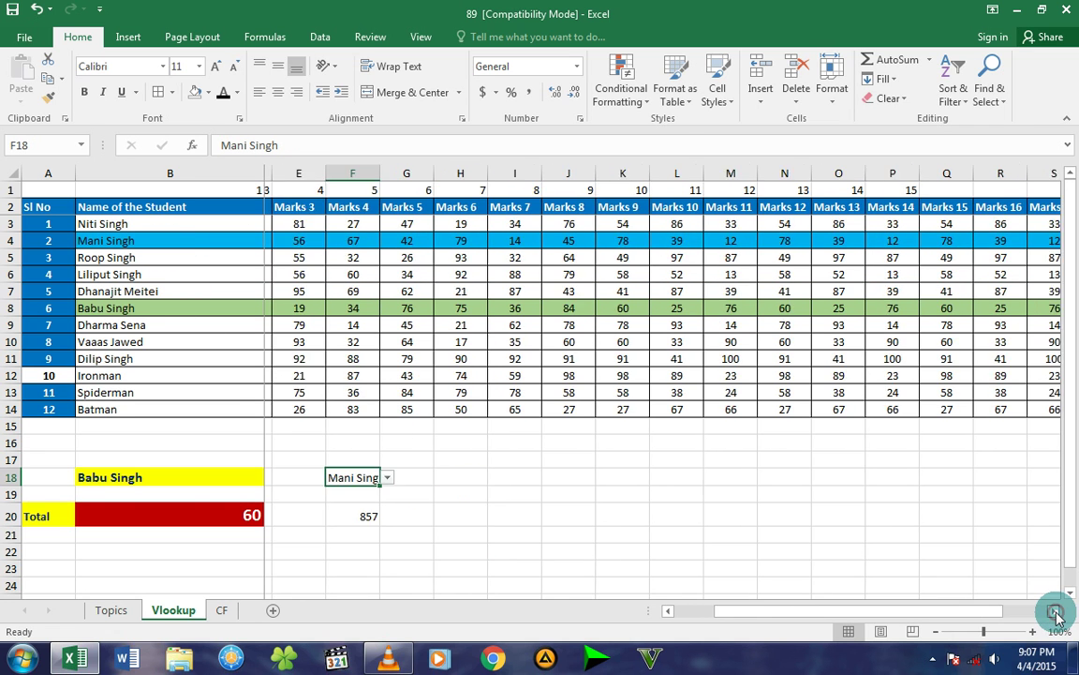
triple_click(1054, 610)
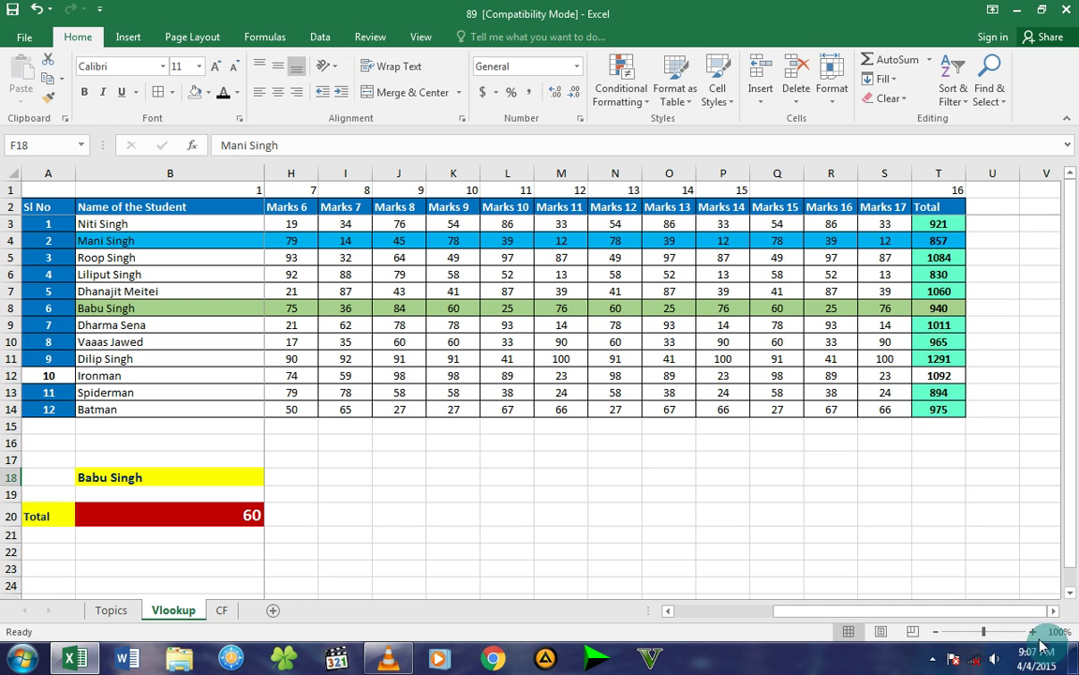
left_click_drag(976, 611, 808, 611)
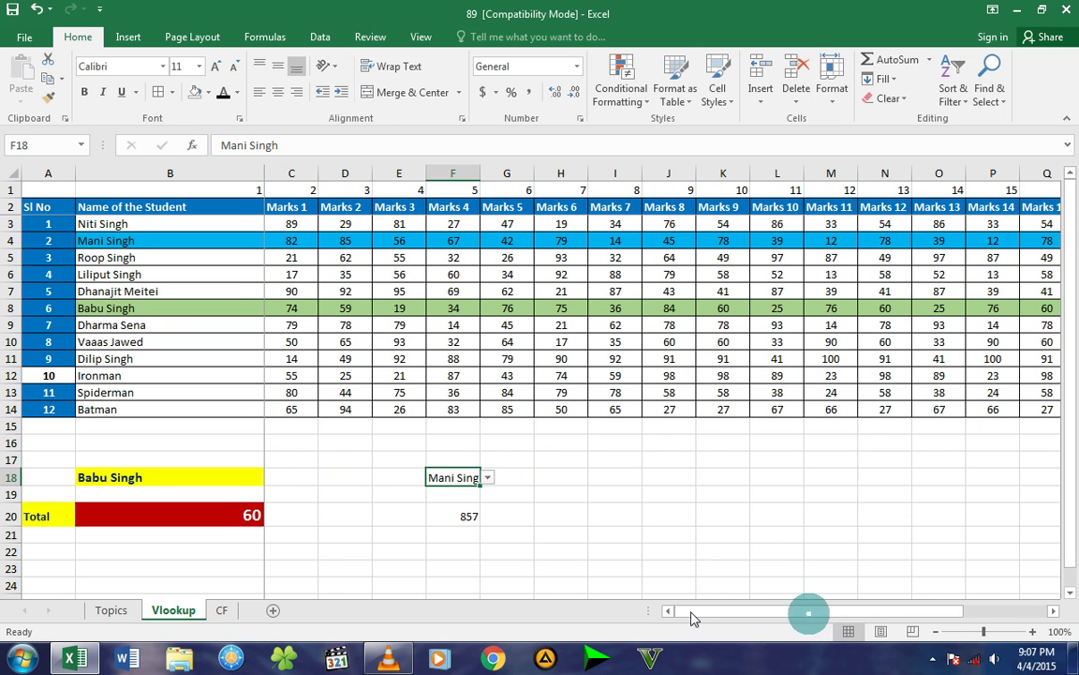
left_click(441, 517)
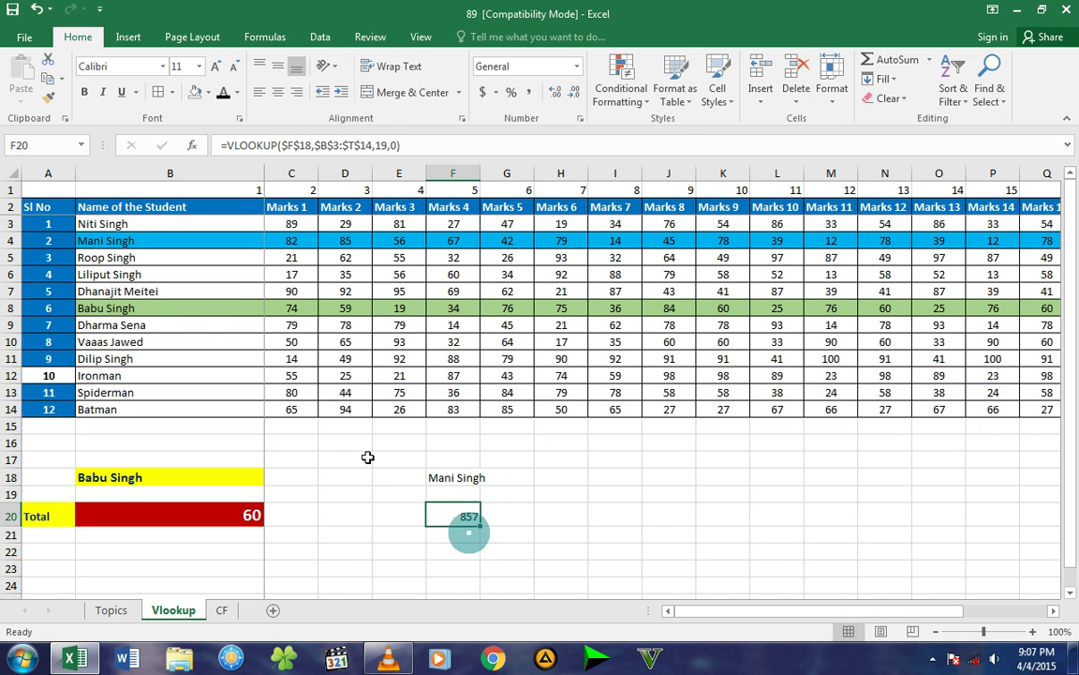
left_click(127, 613)
left_click(151, 357)
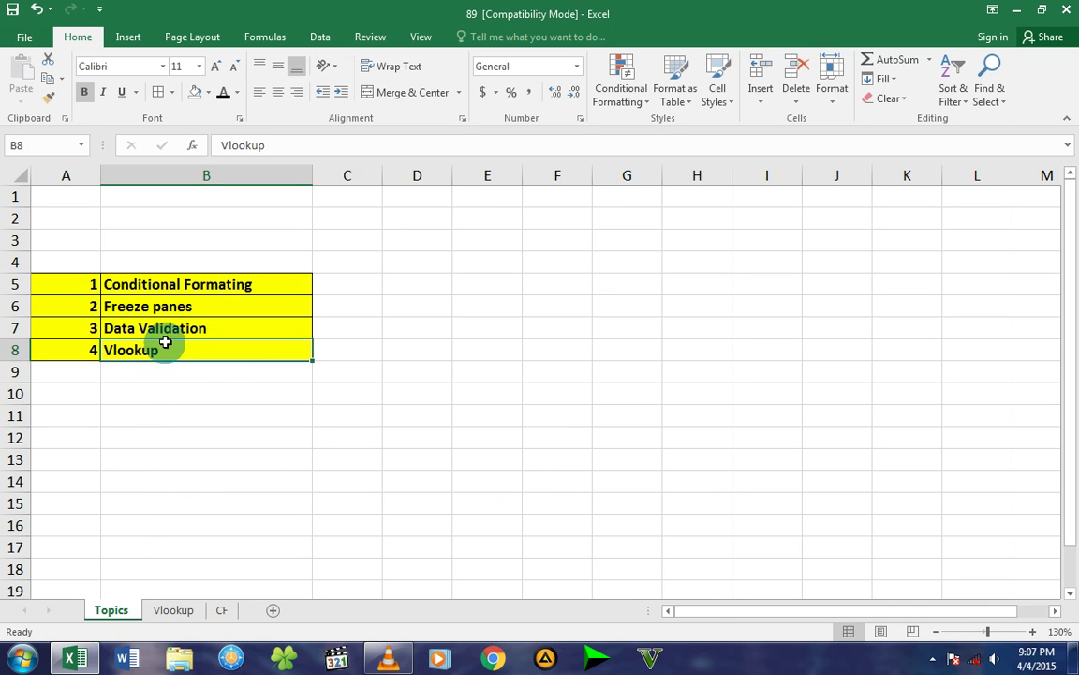
left_click(169, 328)
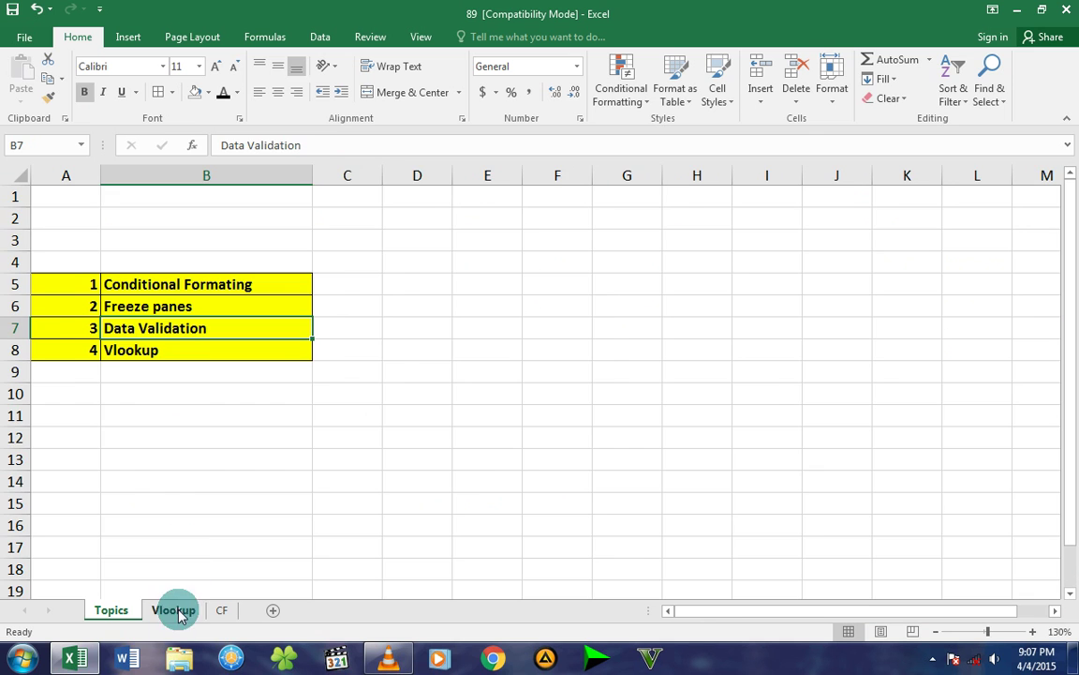
left_click(174, 610)
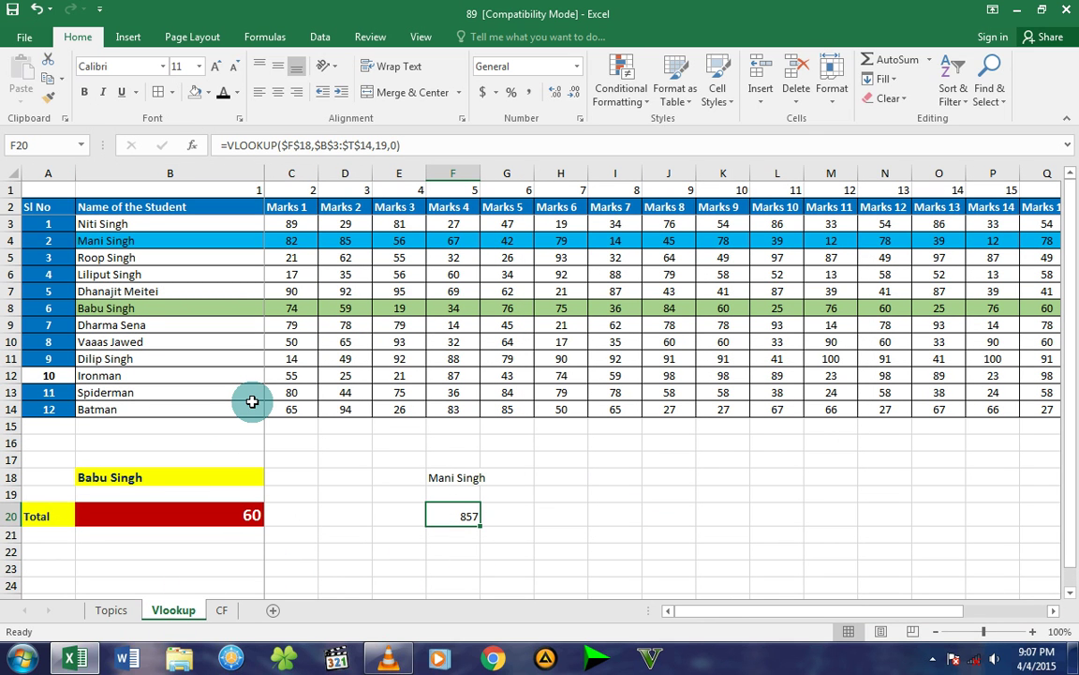